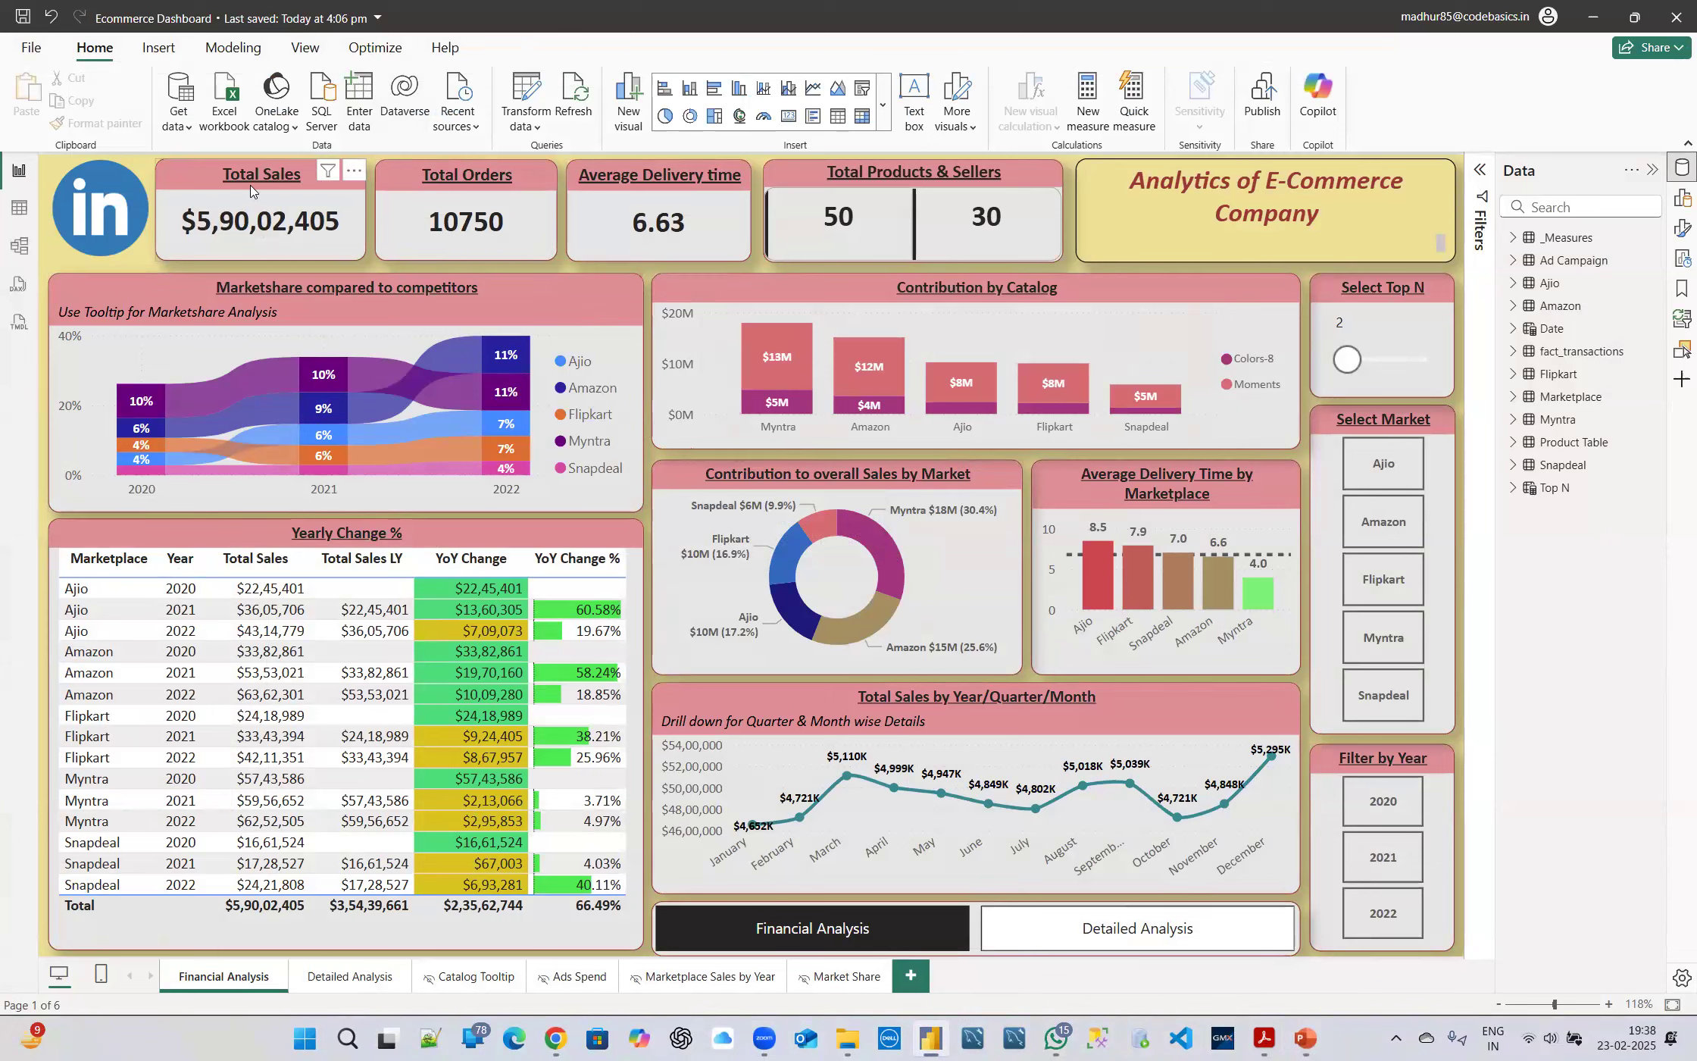
# Cross-highlight the Financial Analysis page by Myntra from the sales-by-market donut chart, and clear the selection
pyautogui.click(786, 403)
pyautogui.click(790, 561)
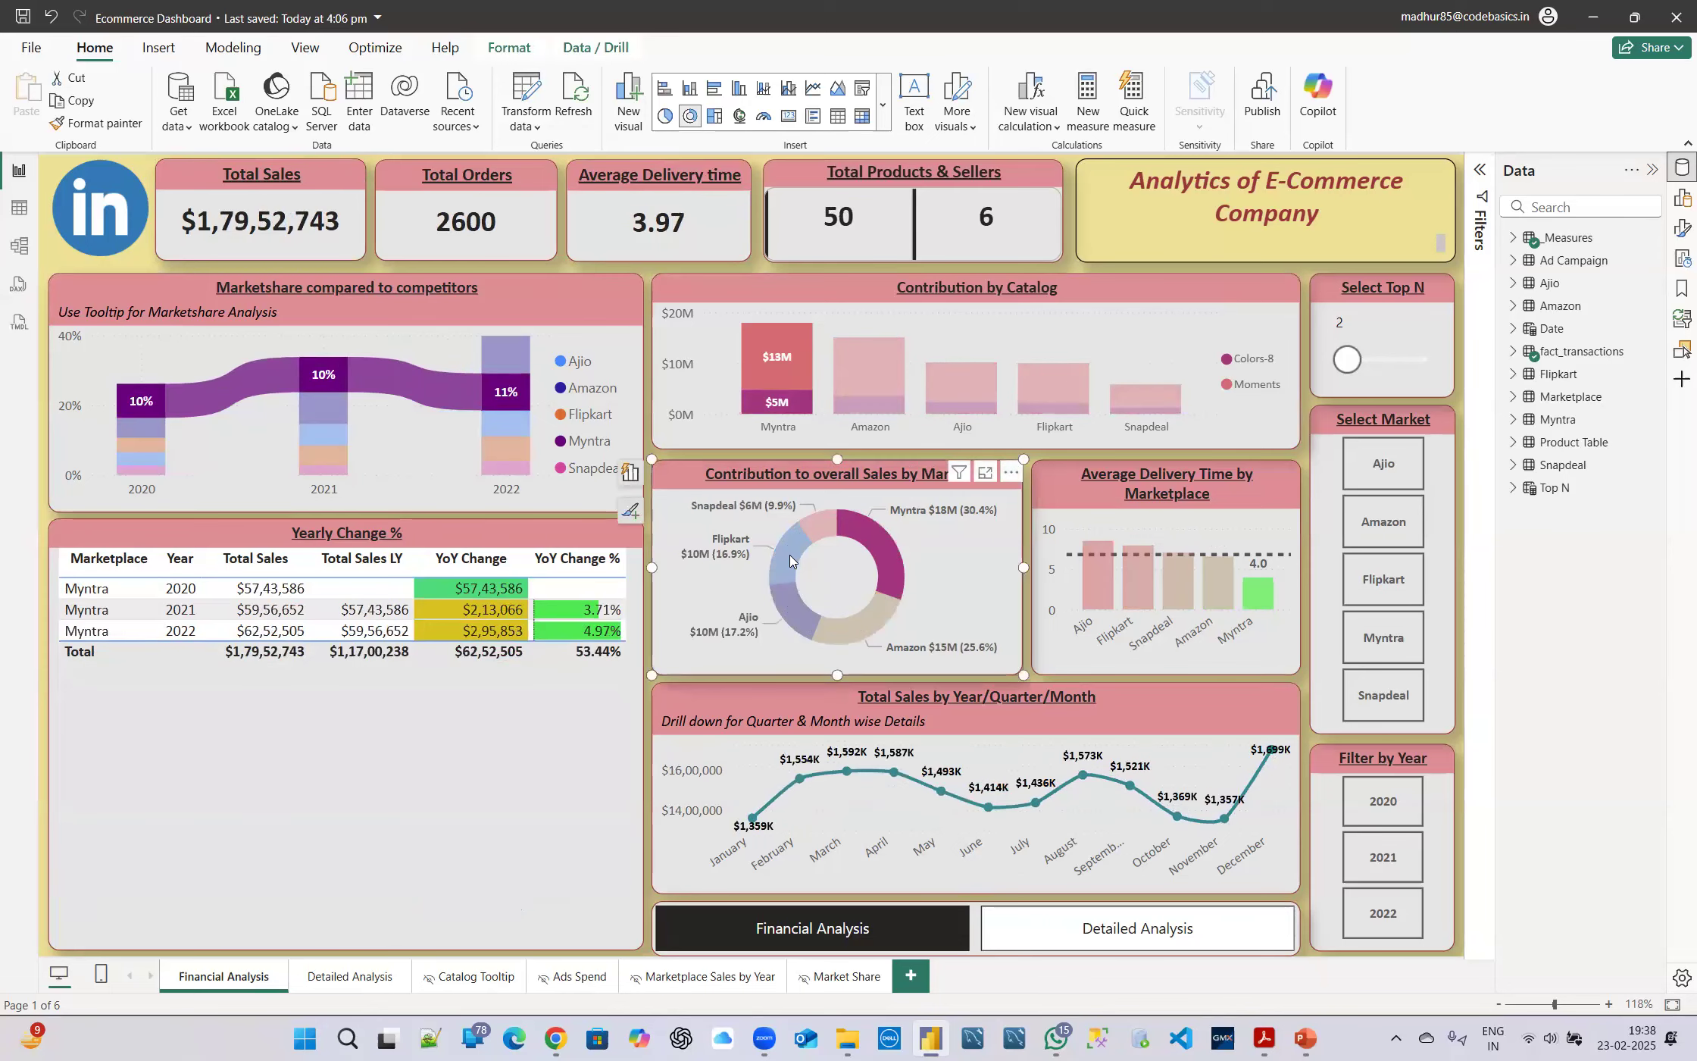
pyautogui.click(783, 495)
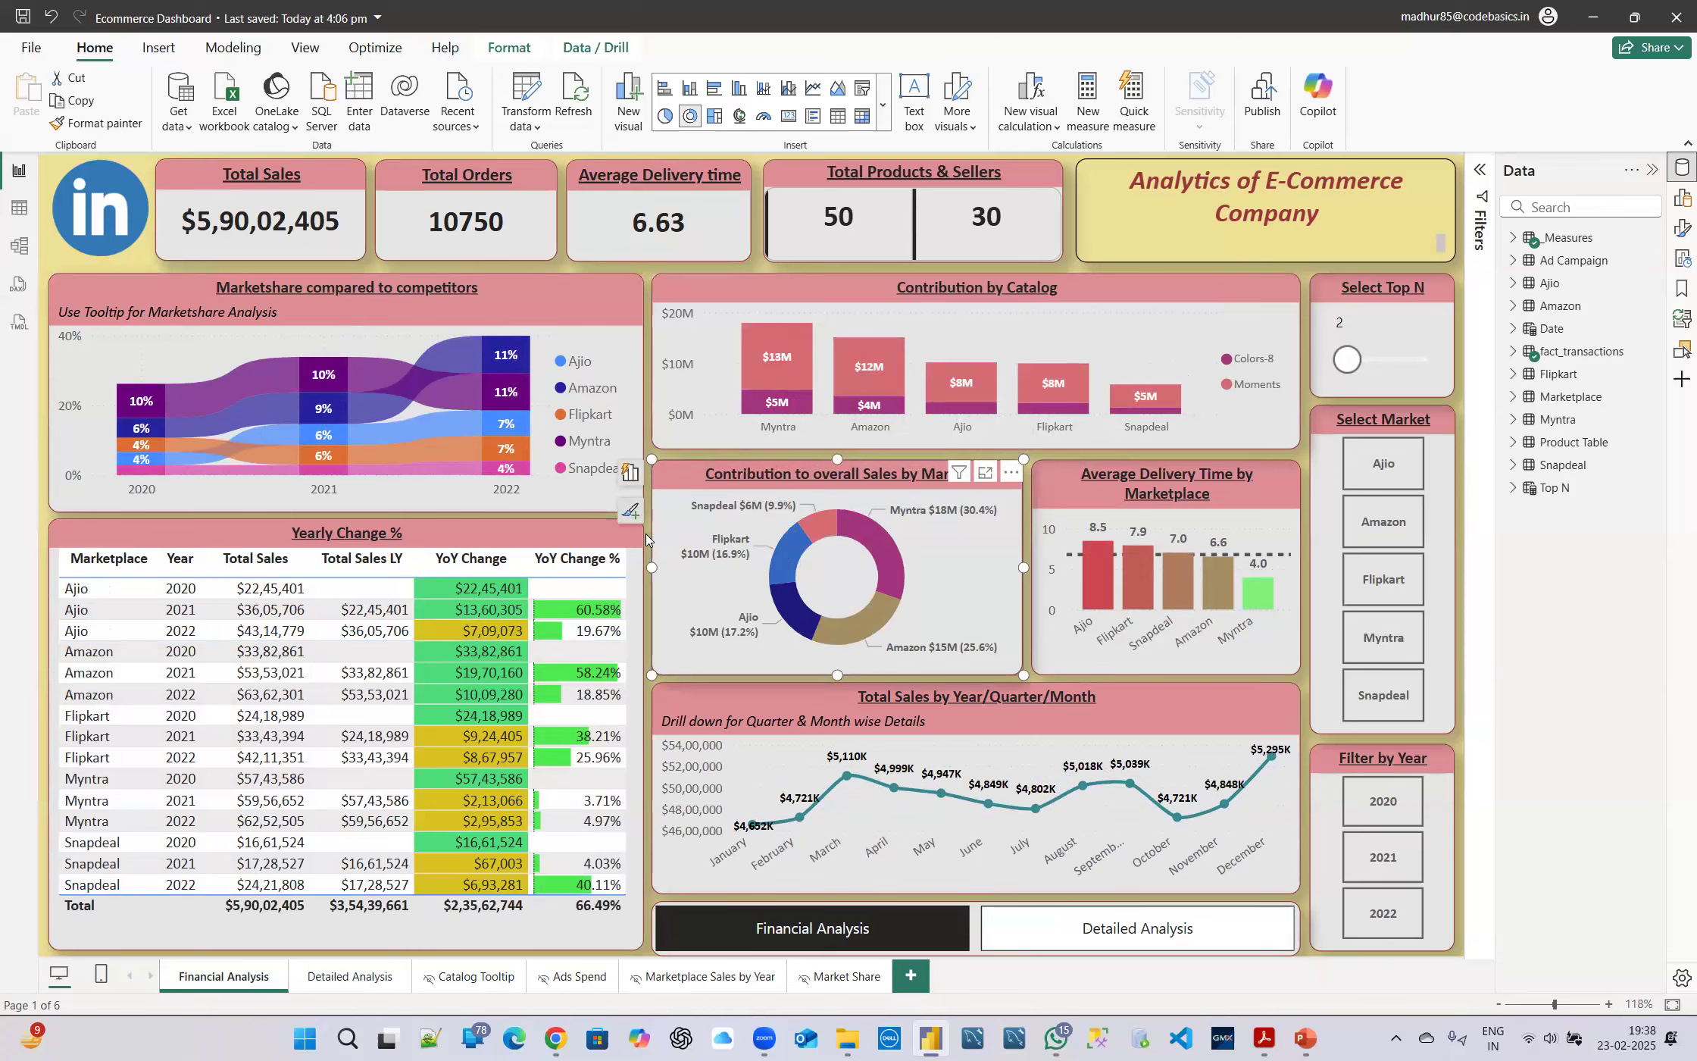
pyautogui.click(647, 540)
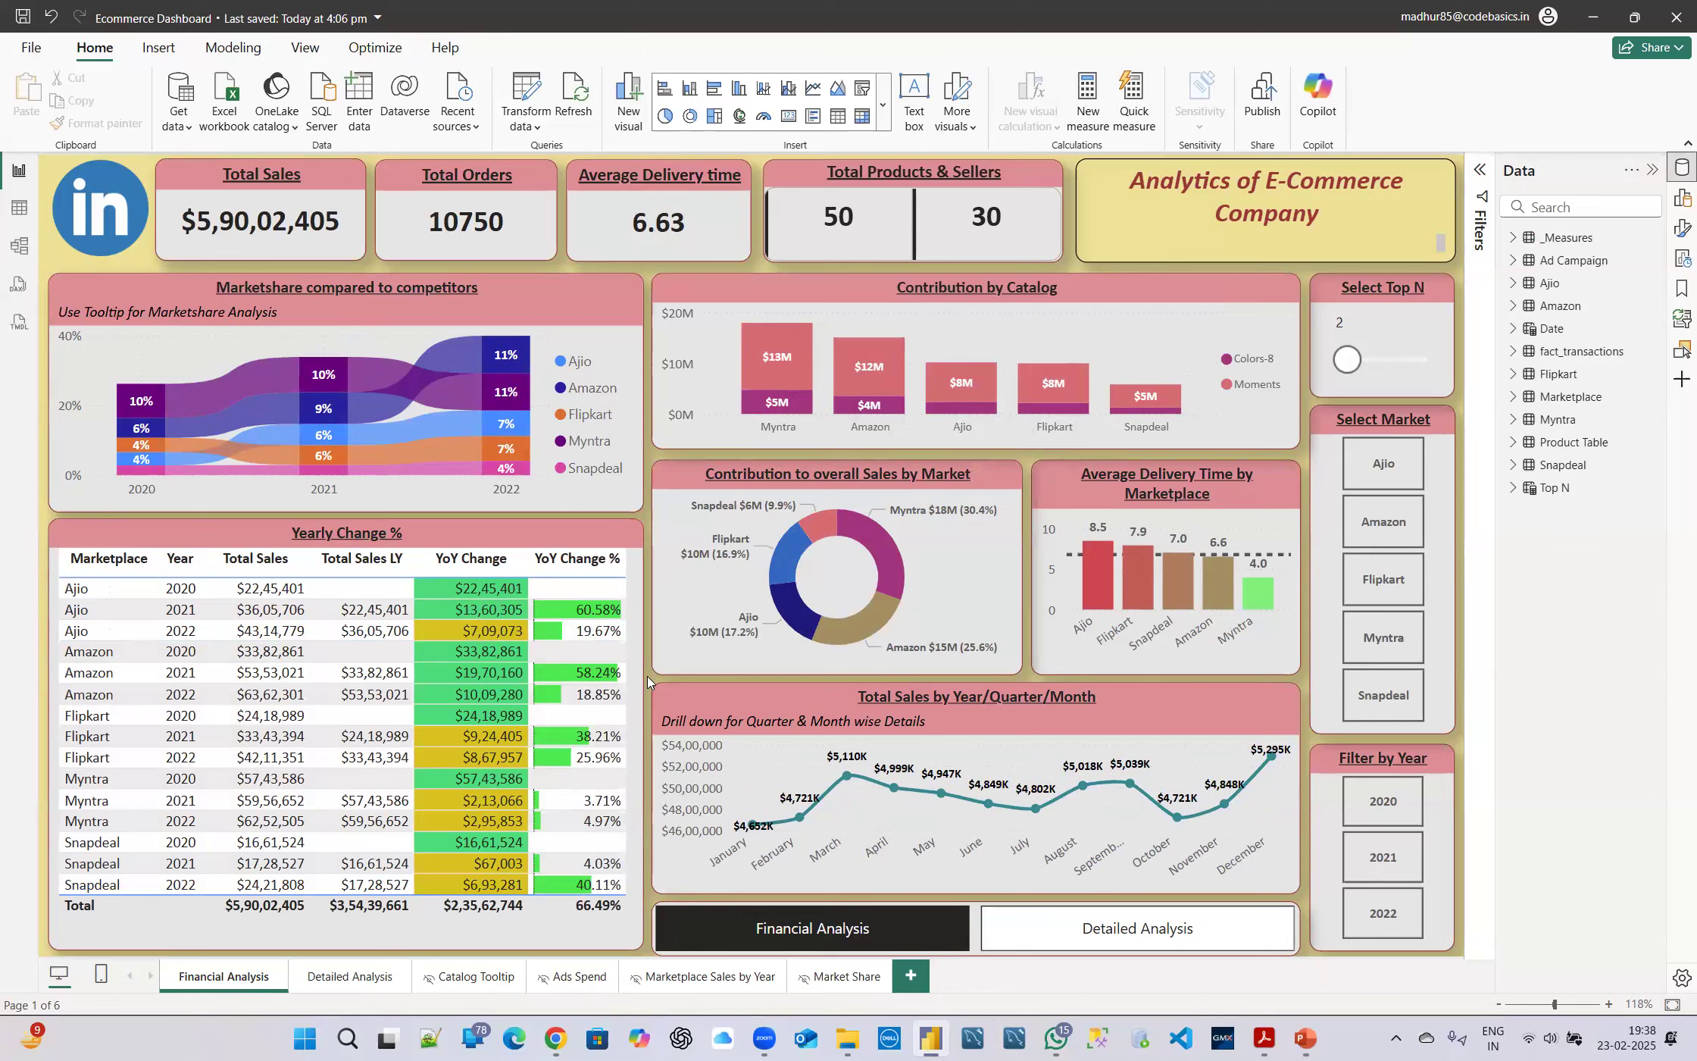
# Switch to the PowerPoint presentation to view the Building Blocks of Power BI slide, and return to the Ecommerce Dashboard in Power BI
pyautogui.click(177, 125)
pyautogui.click(177, 125)
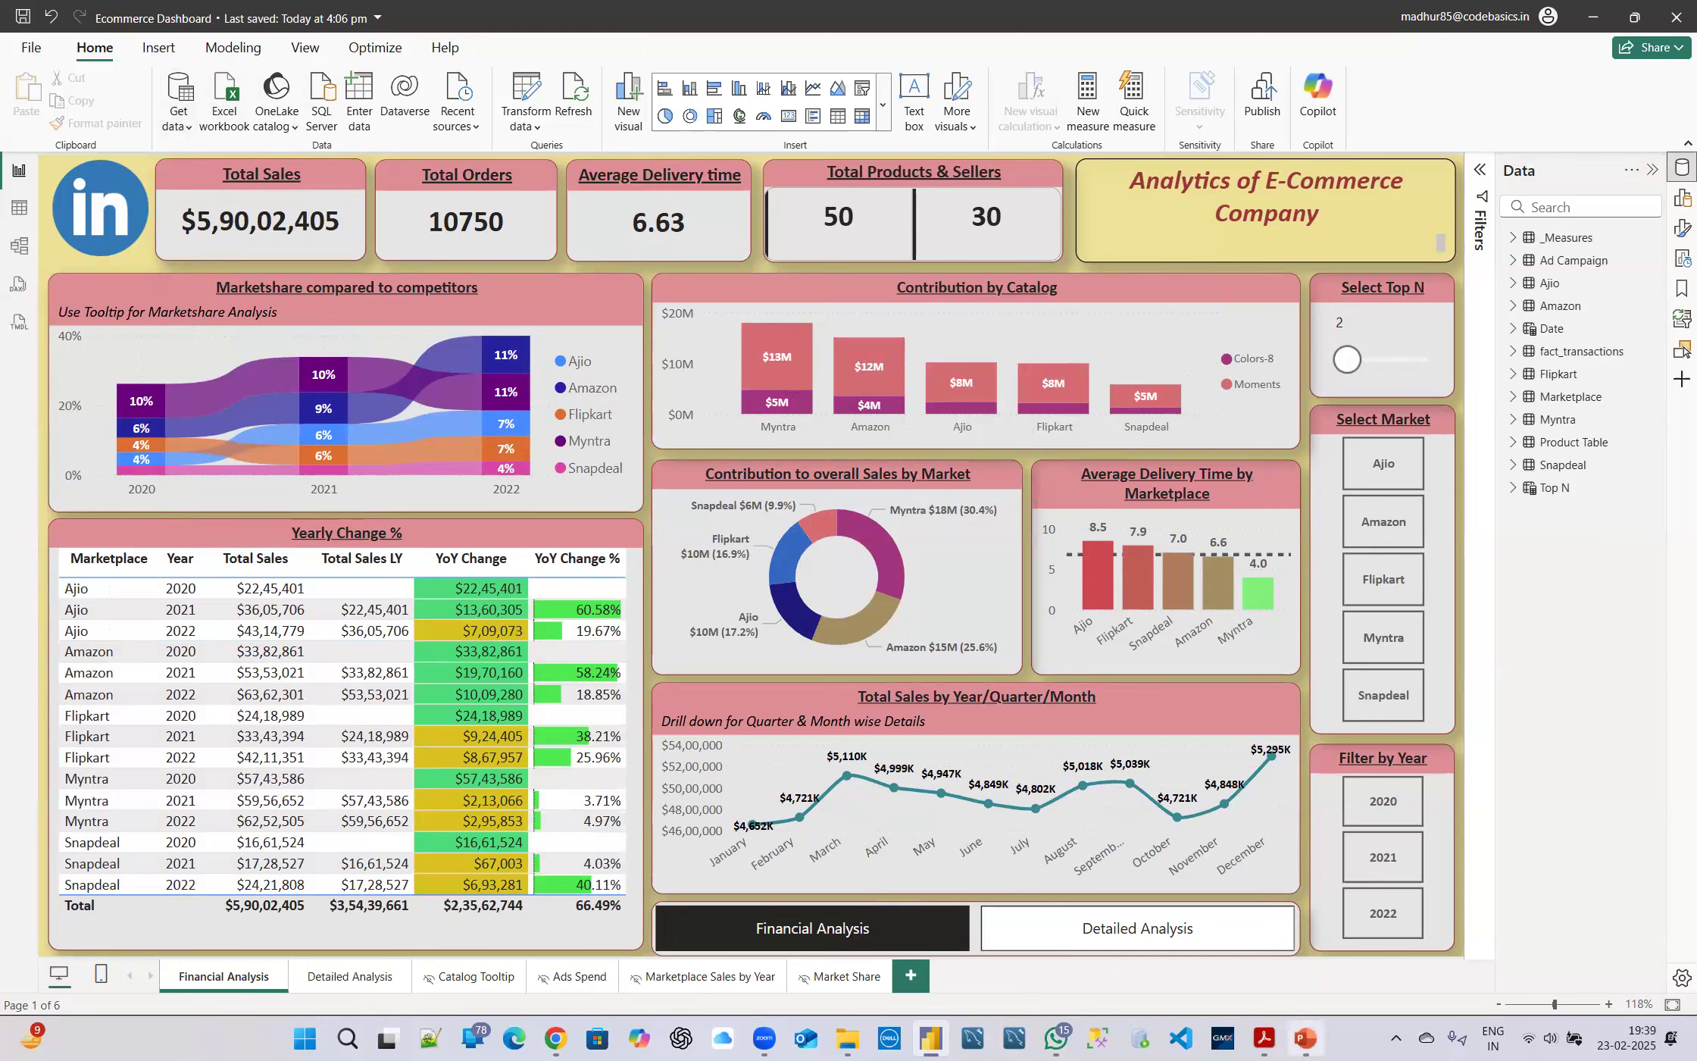
pyautogui.hotkey('alt', 'Tab')
pyautogui.press('pagedown')
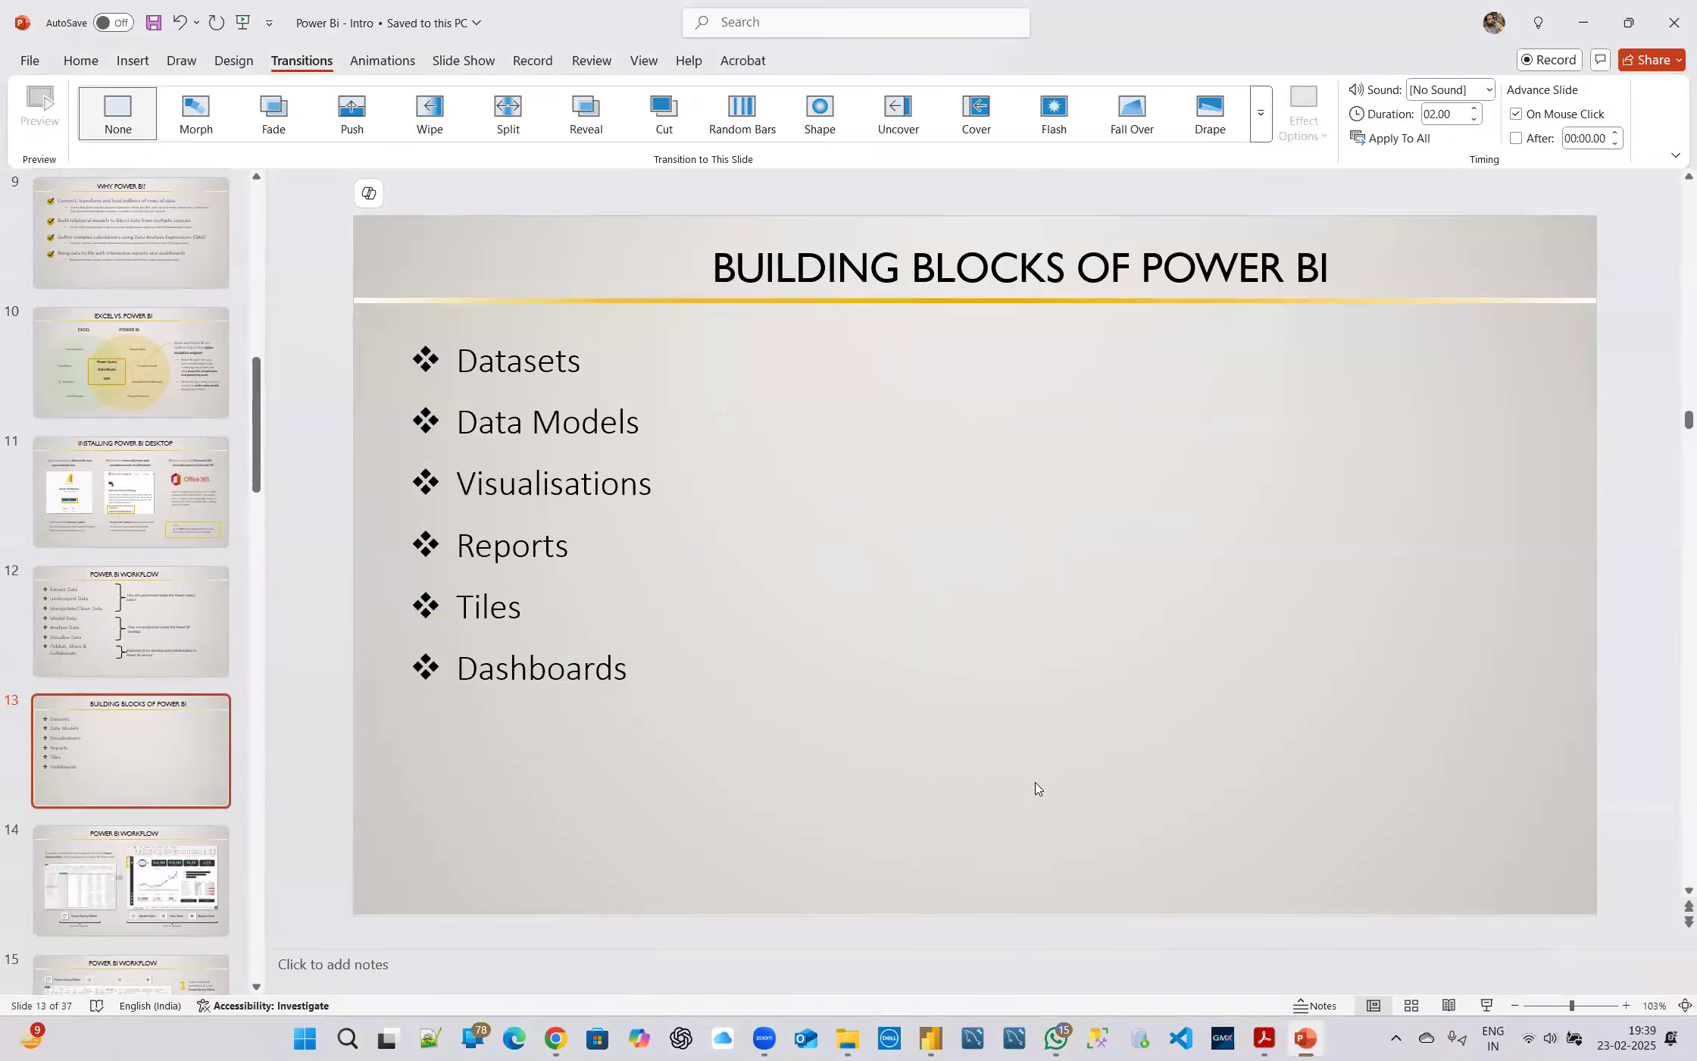
pyautogui.hotkey('alt', 'Tab')
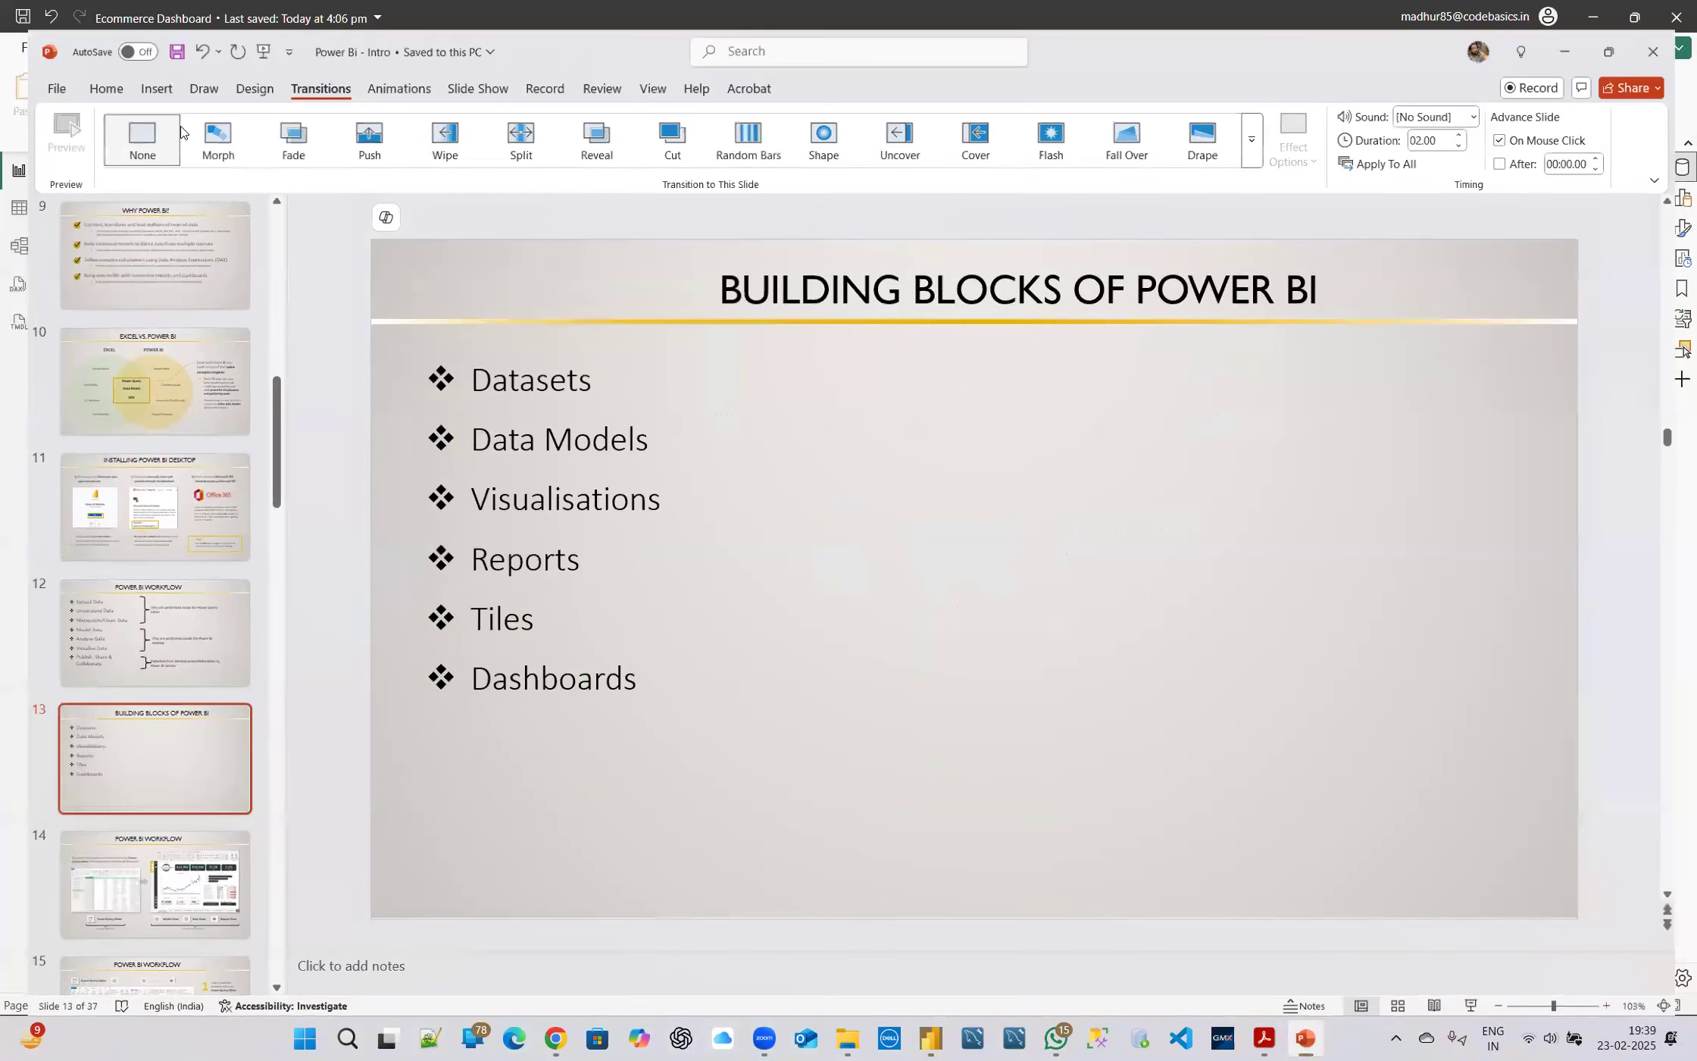
# Browse the full Get Data connector list by category, including File, Database, Microsoft Fabric, Power Platform, Azure and Online Services, and cancel
pyautogui.click(182, 126)
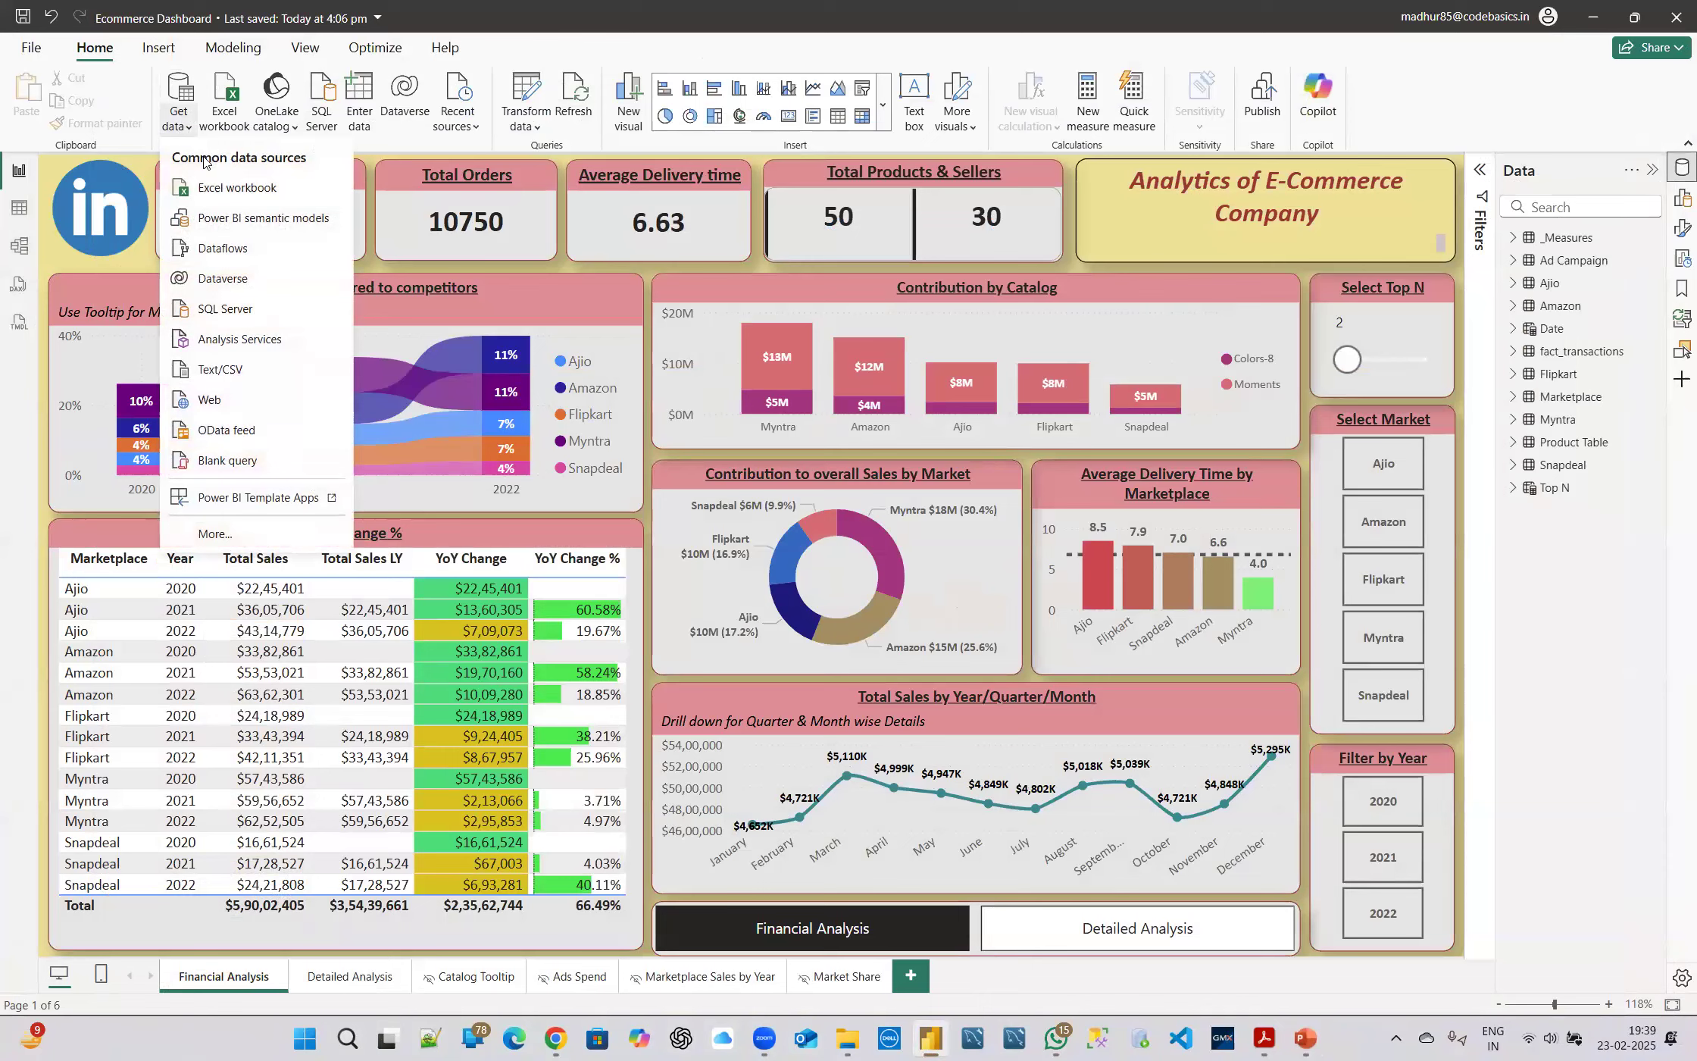
pyautogui.click(228, 535)
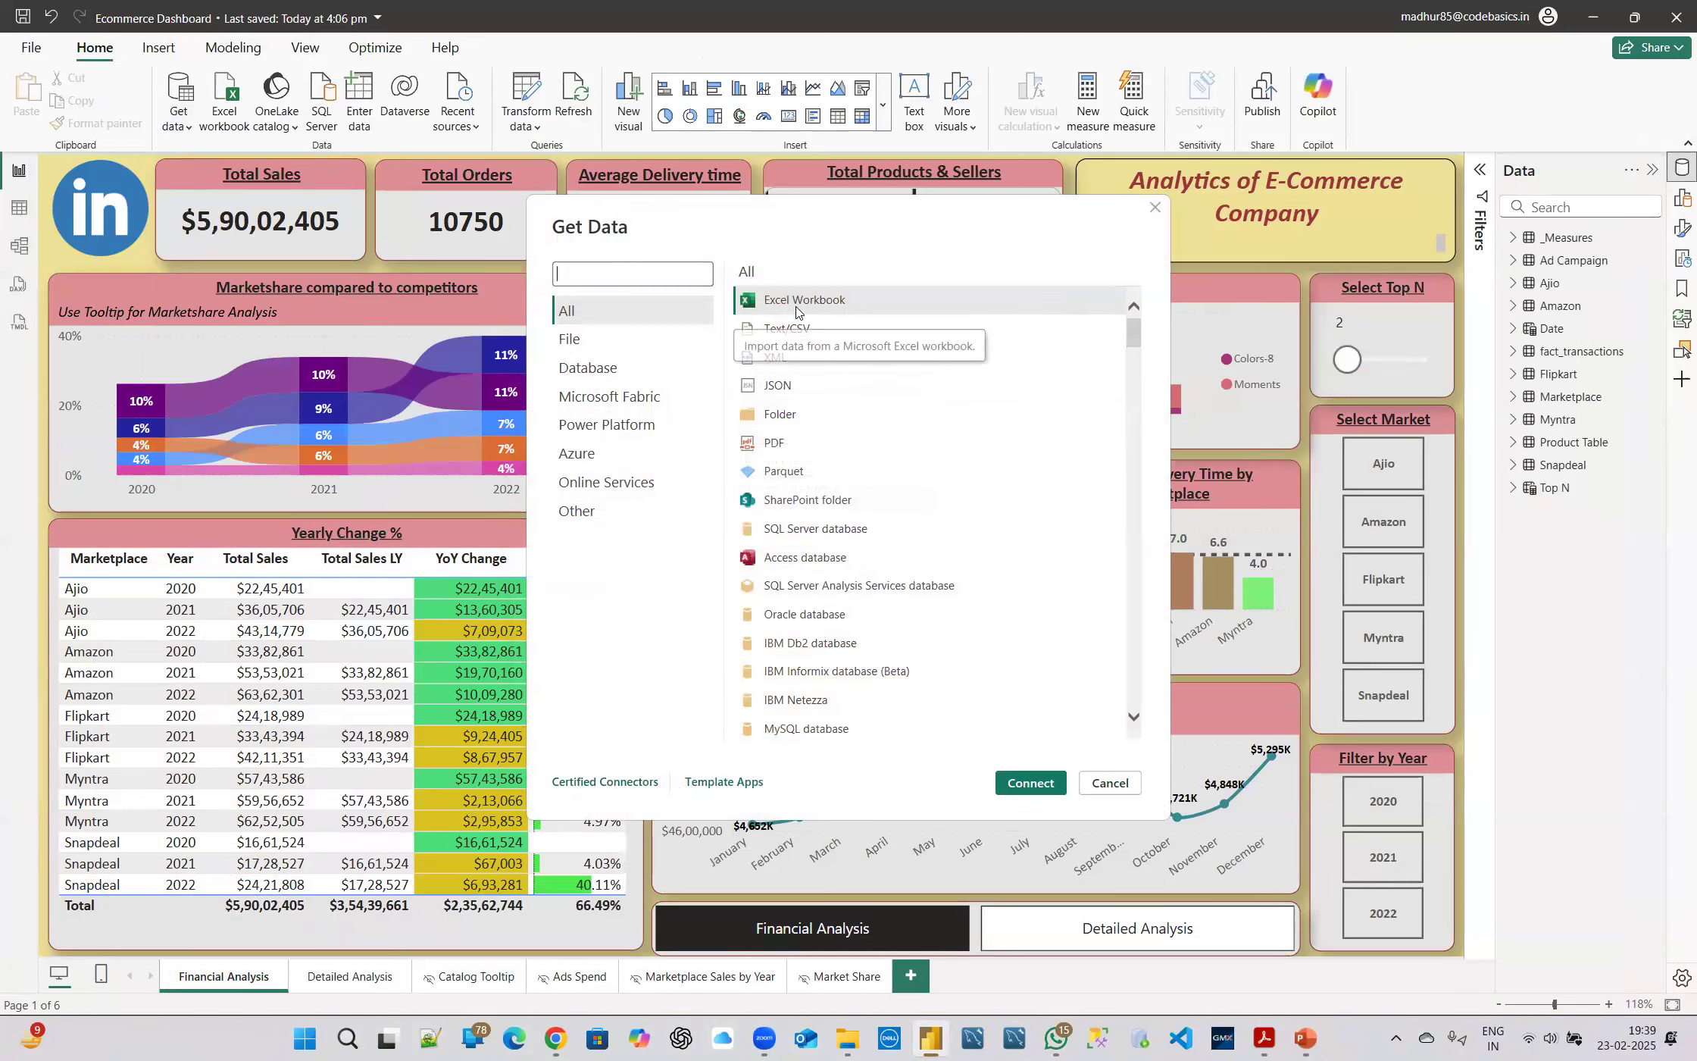
pyautogui.click(590, 341)
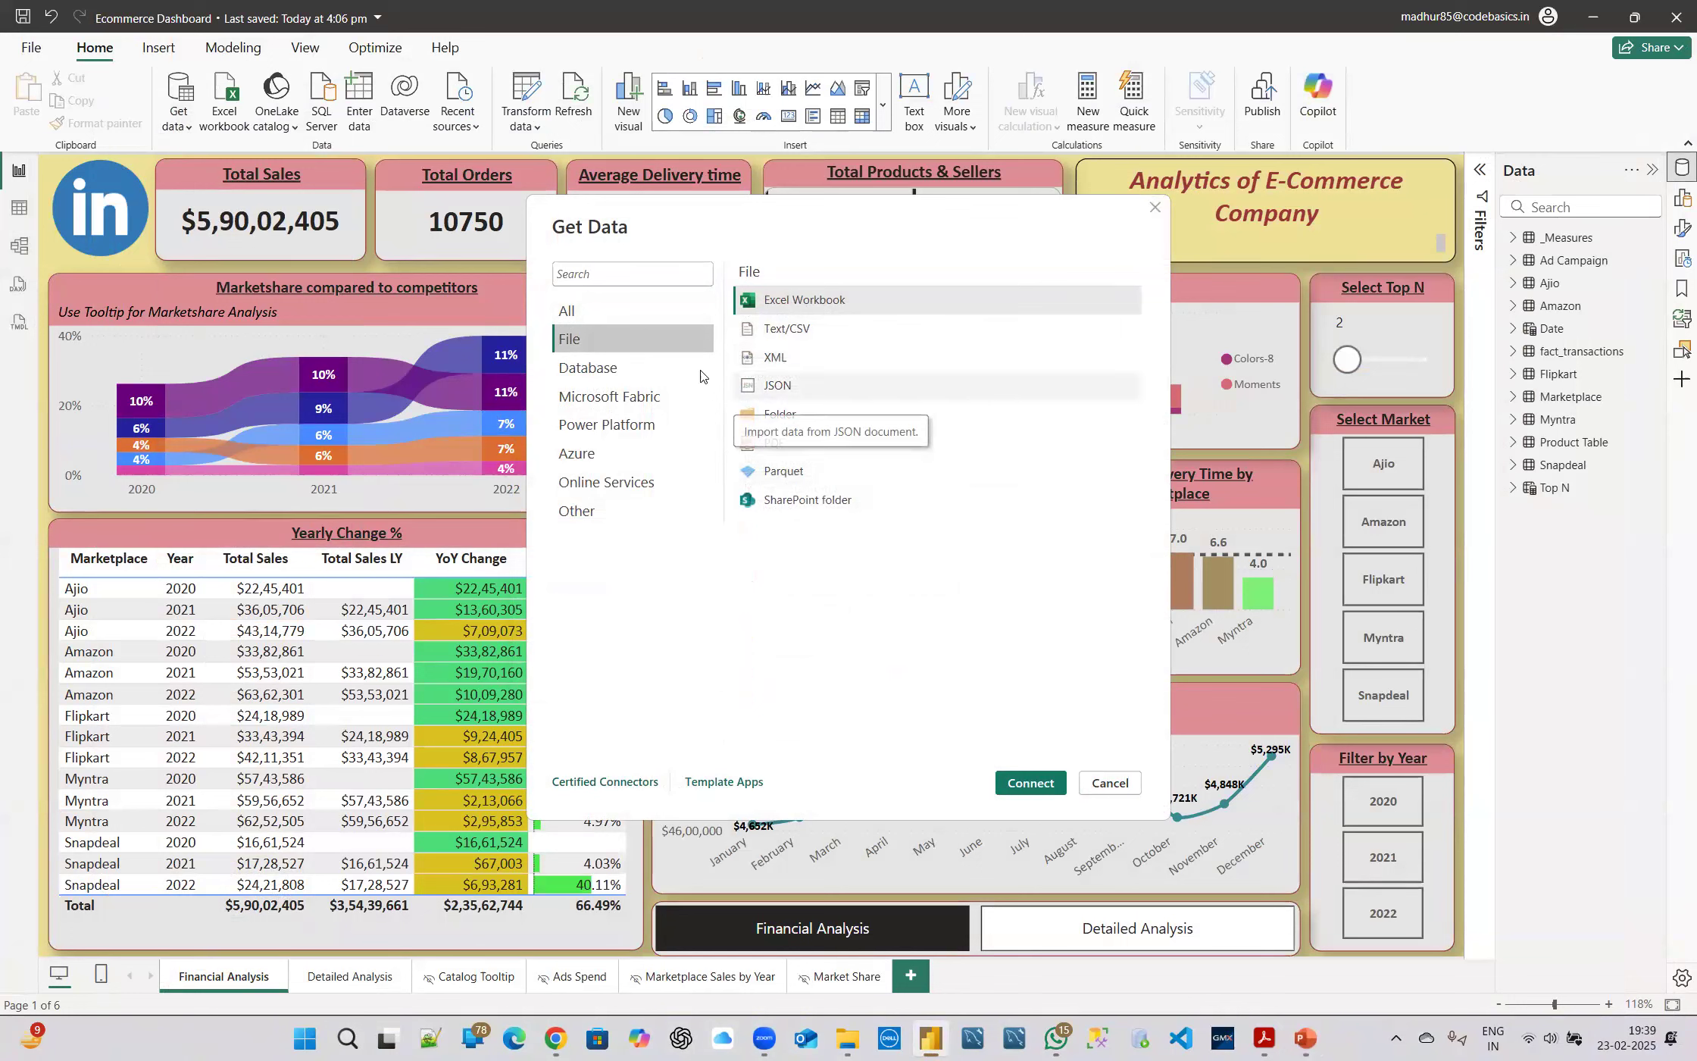
pyautogui.click(610, 370)
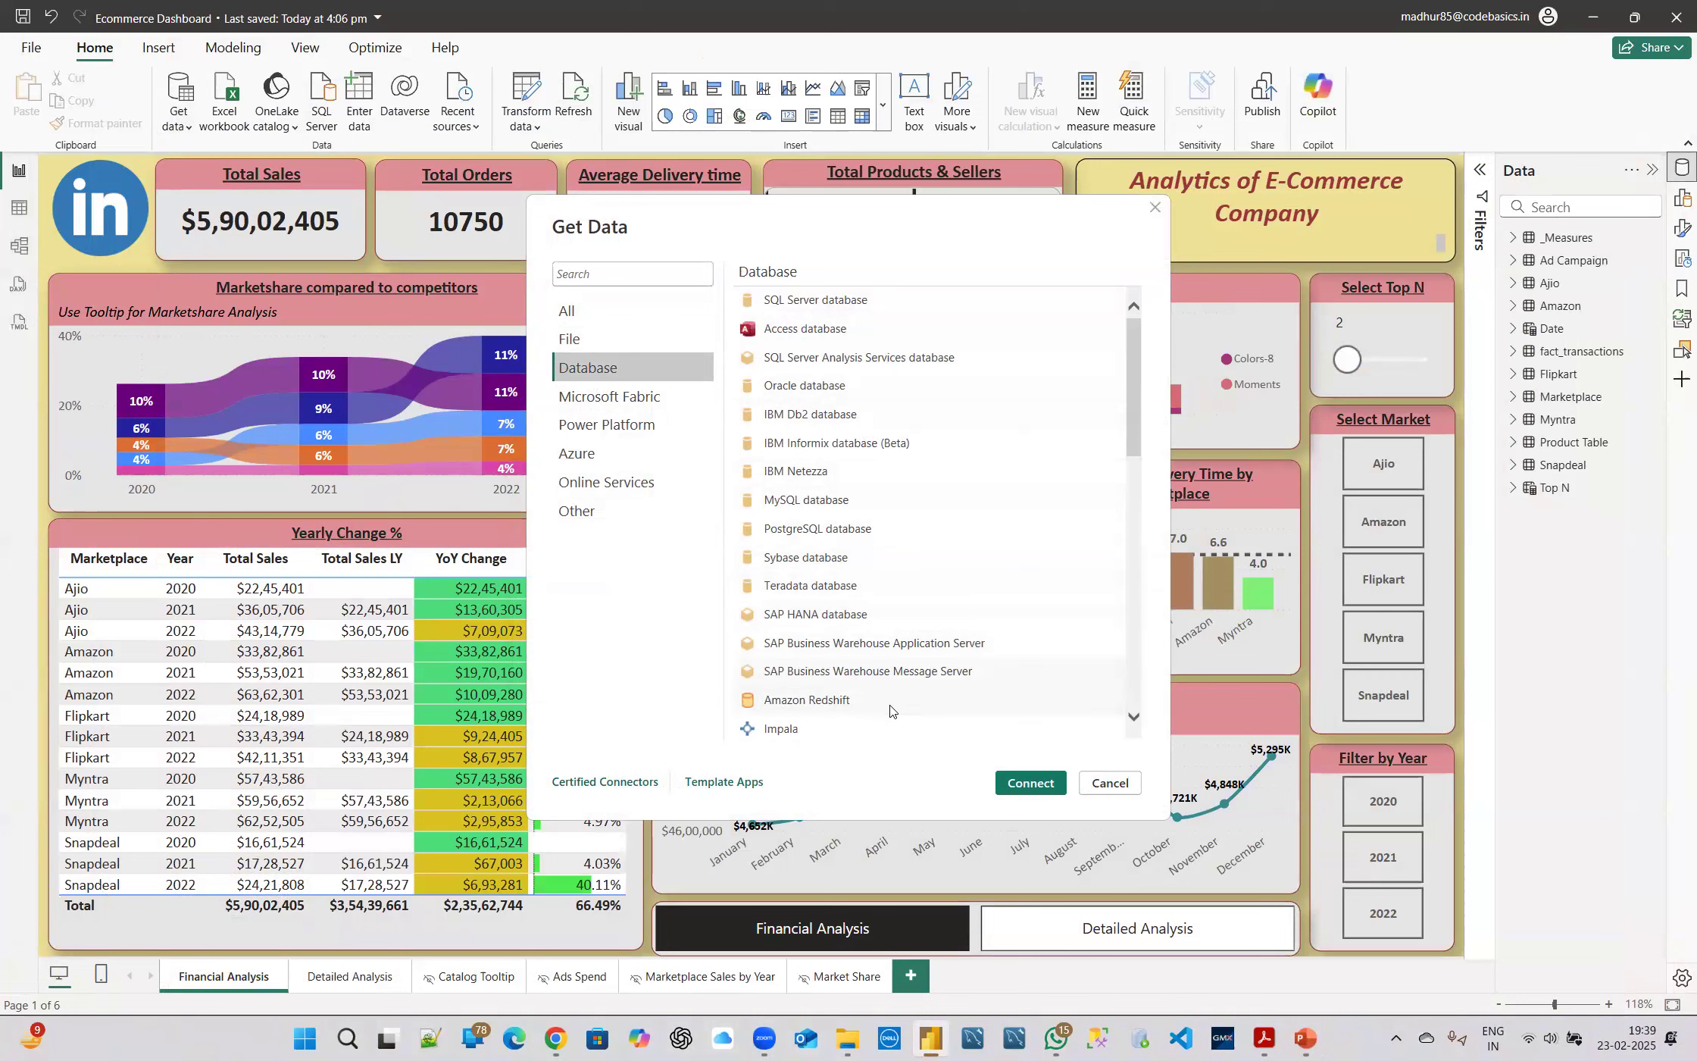
pyautogui.click(615, 396)
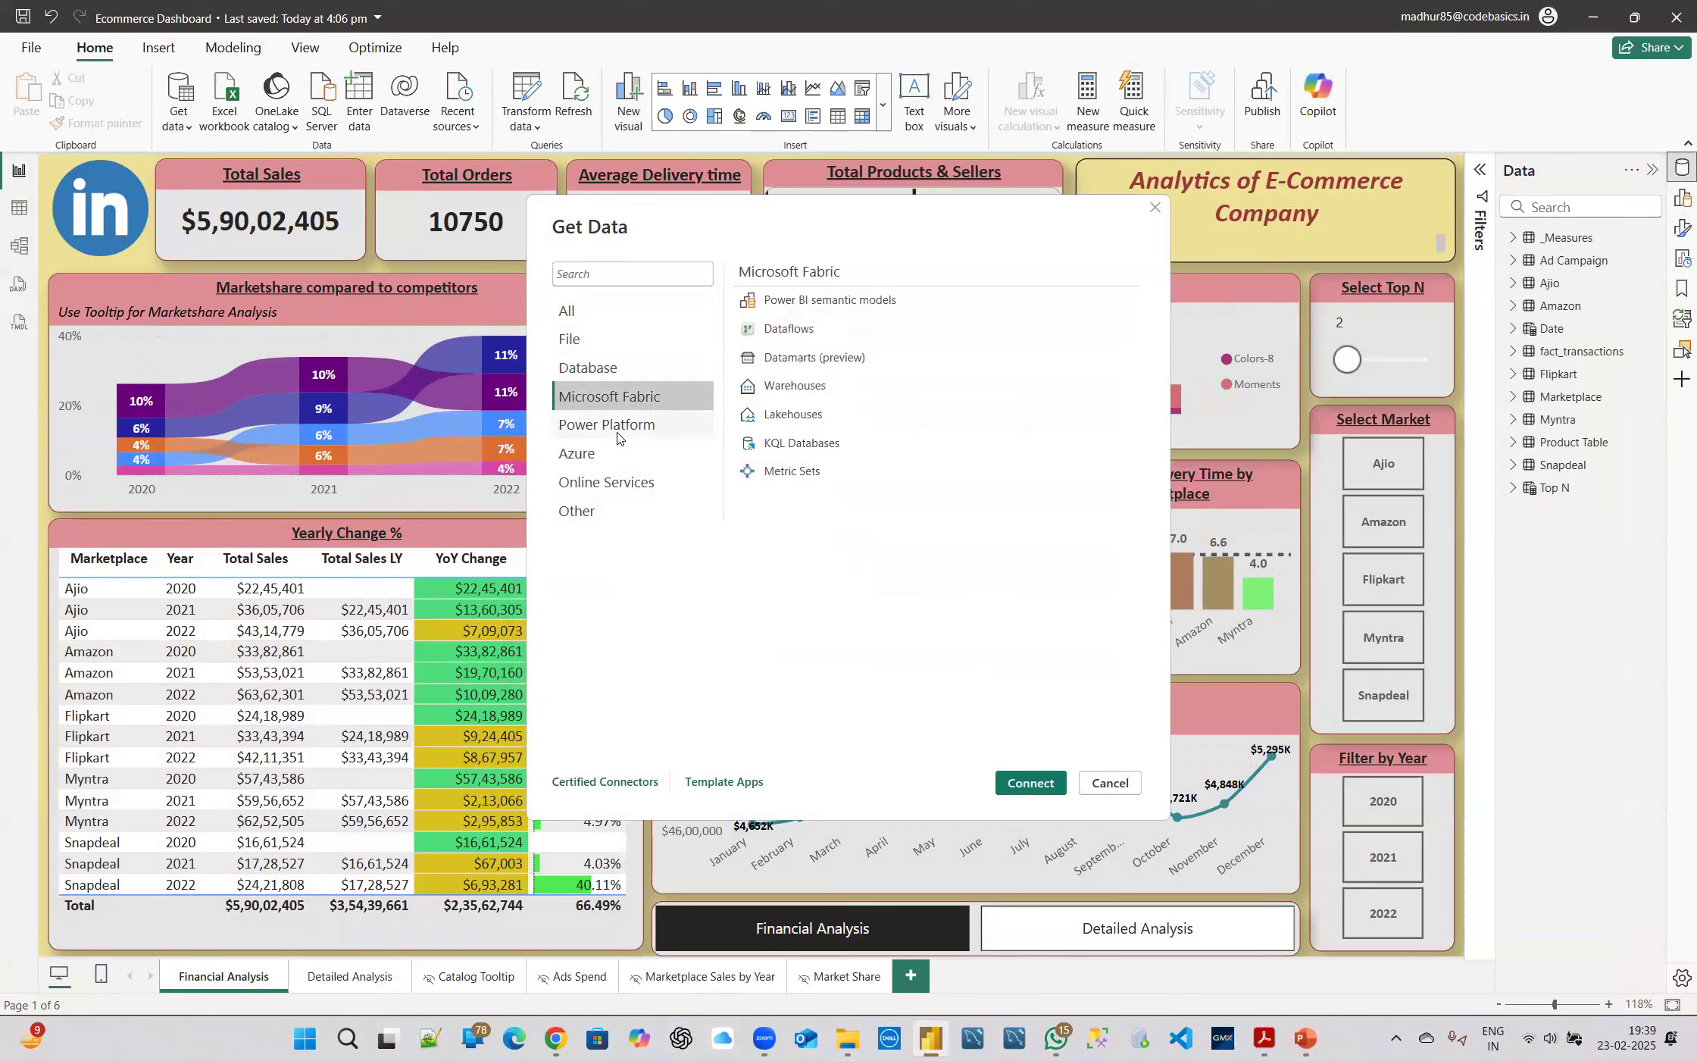
pyautogui.click(618, 428)
pyautogui.click(598, 454)
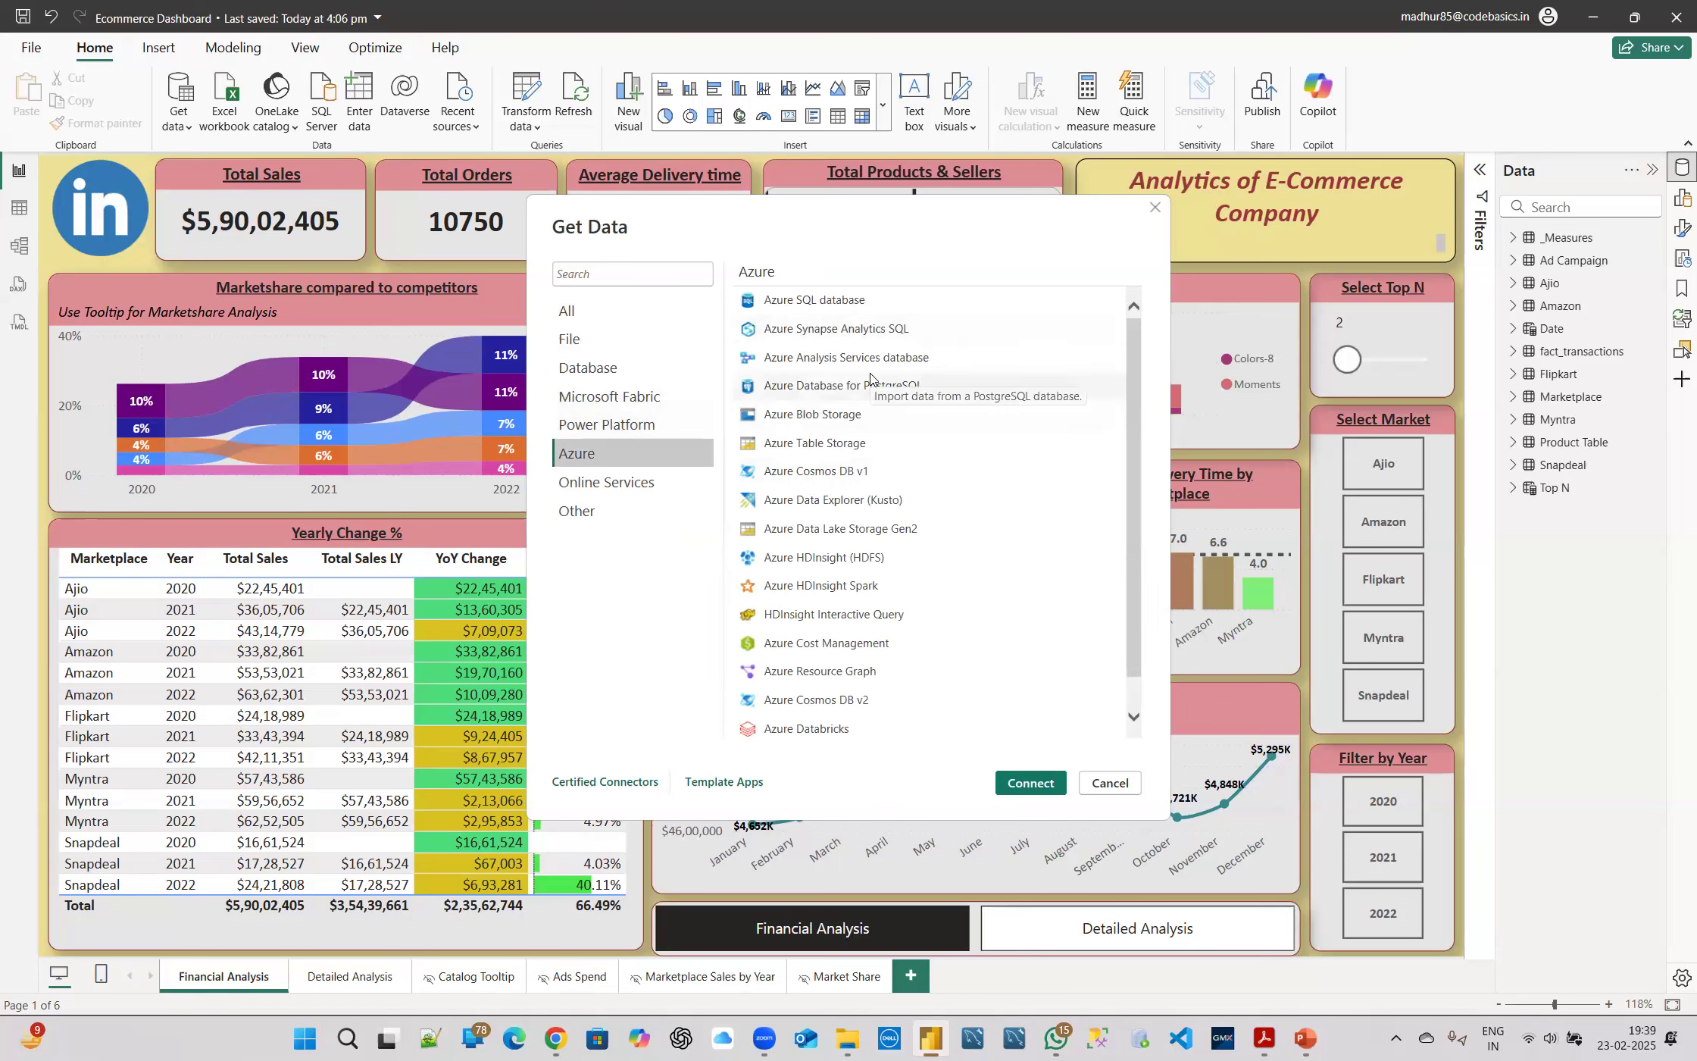
pyautogui.click(607, 484)
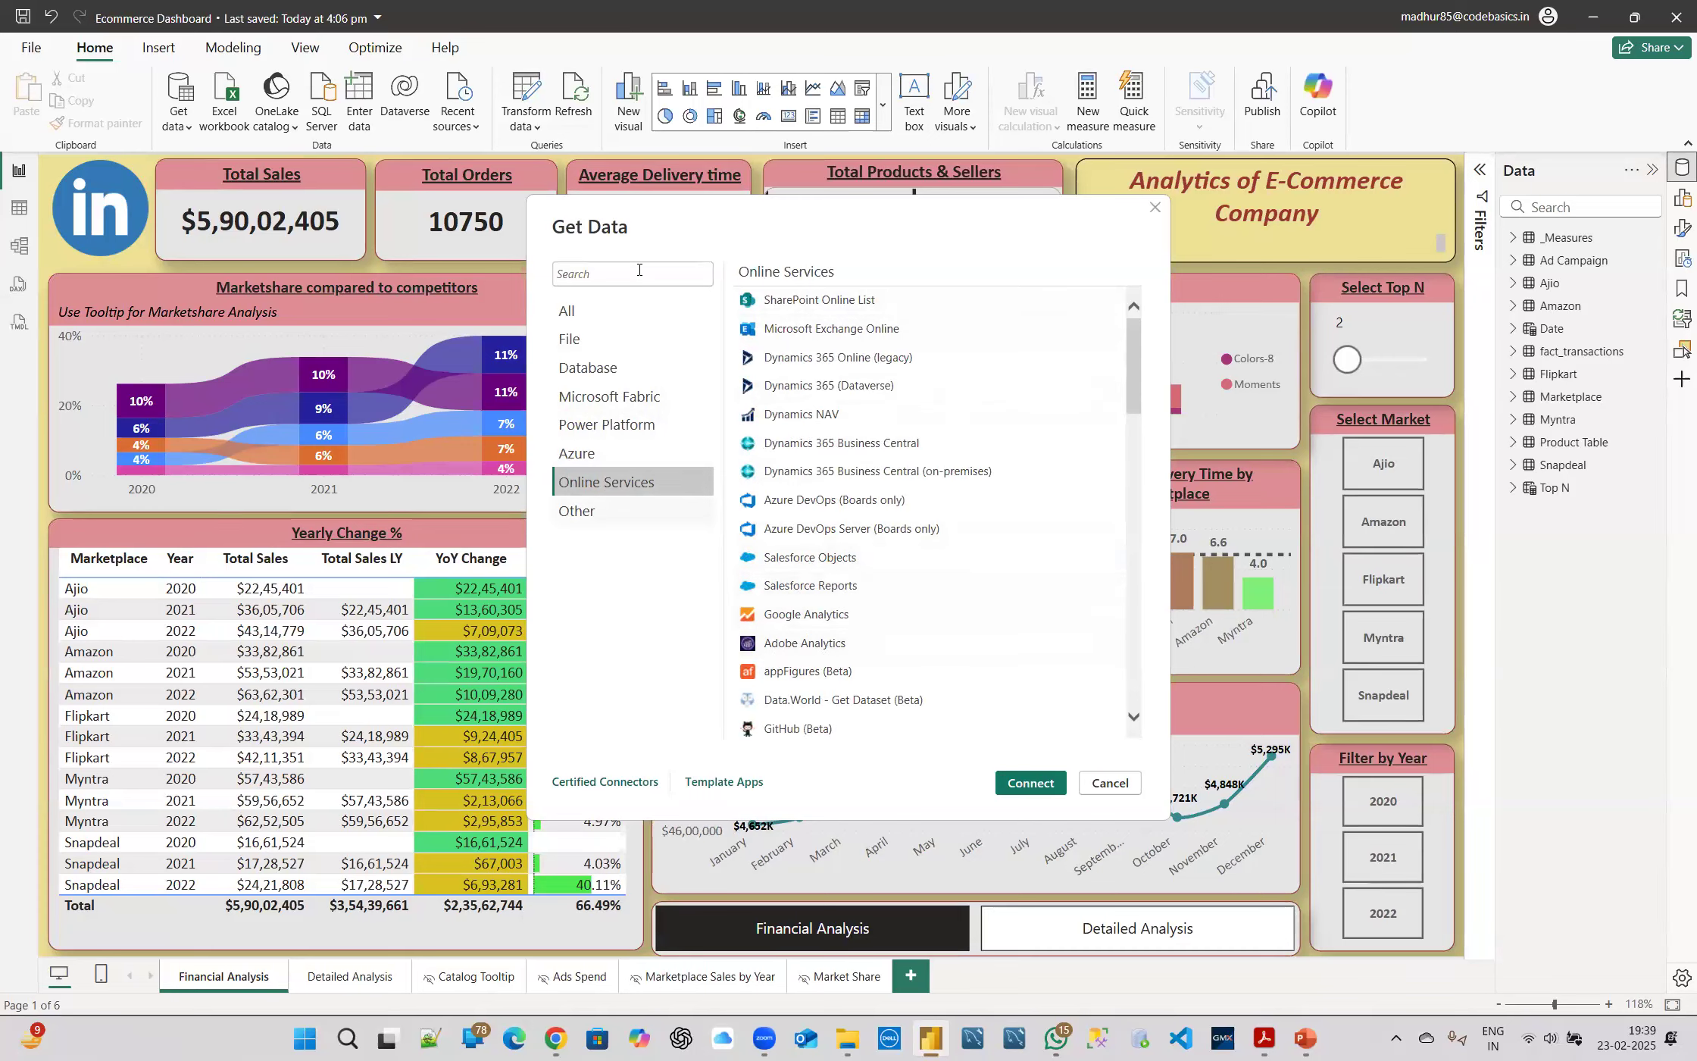
pyautogui.click(597, 312)
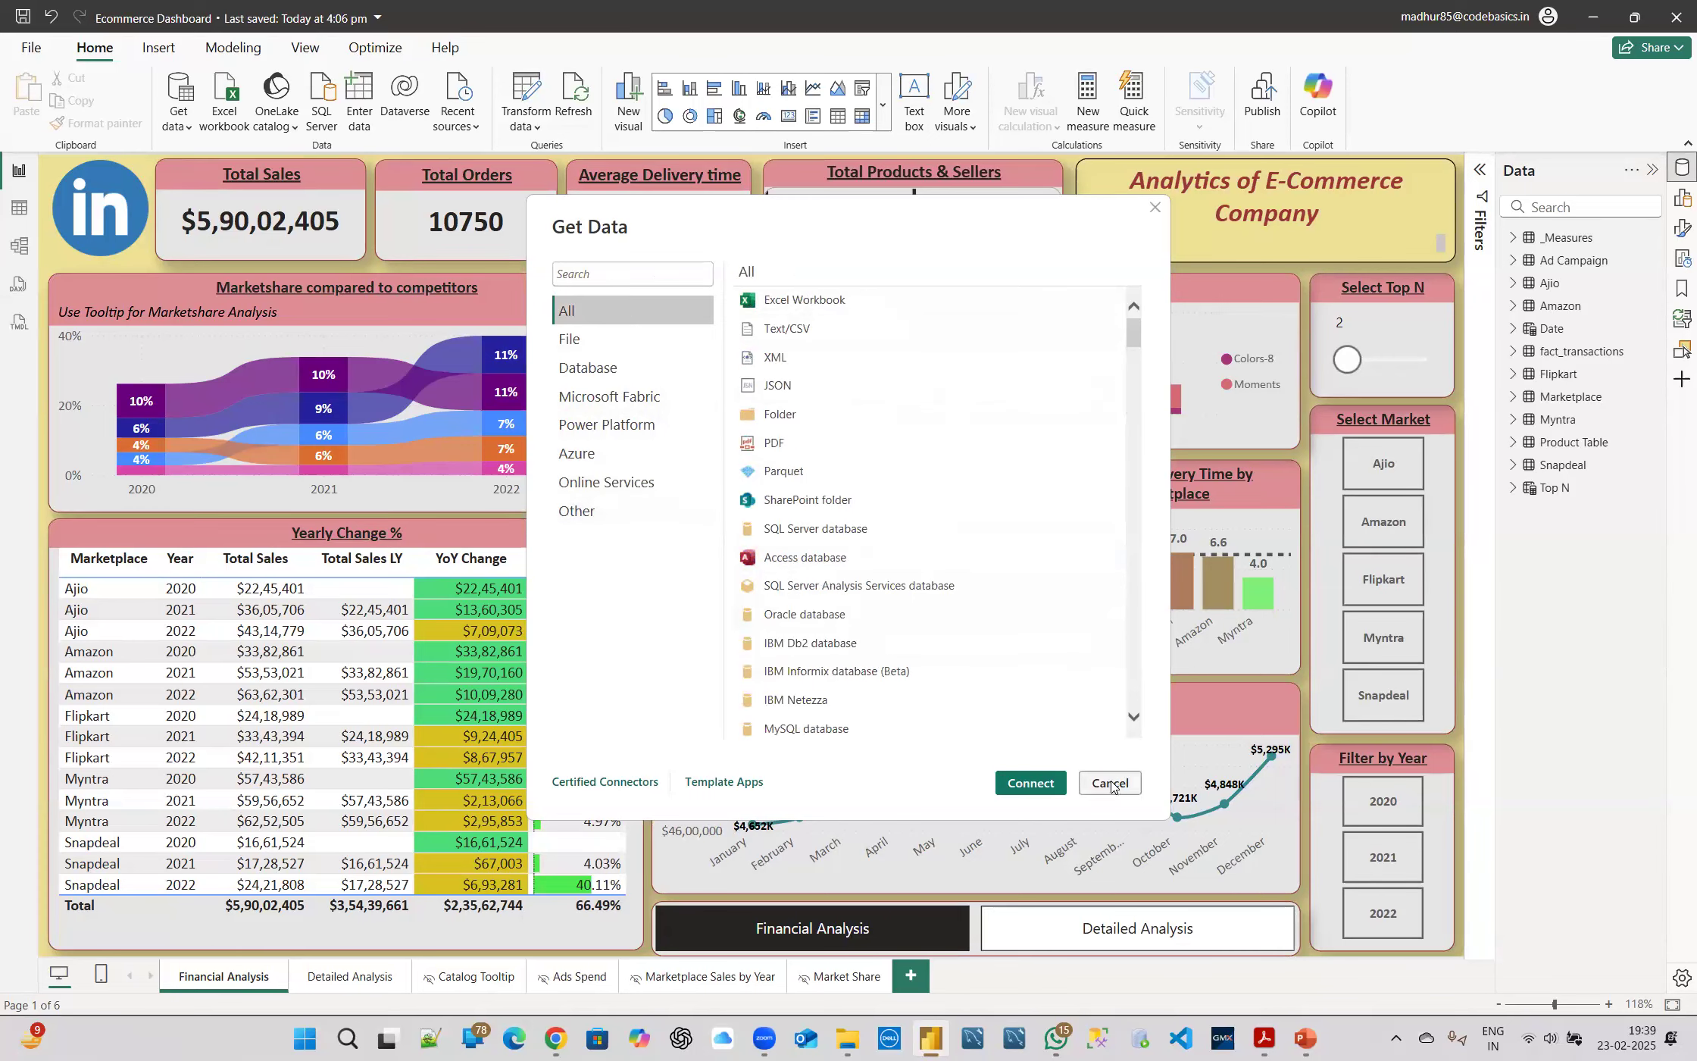
pyautogui.click(1110, 782)
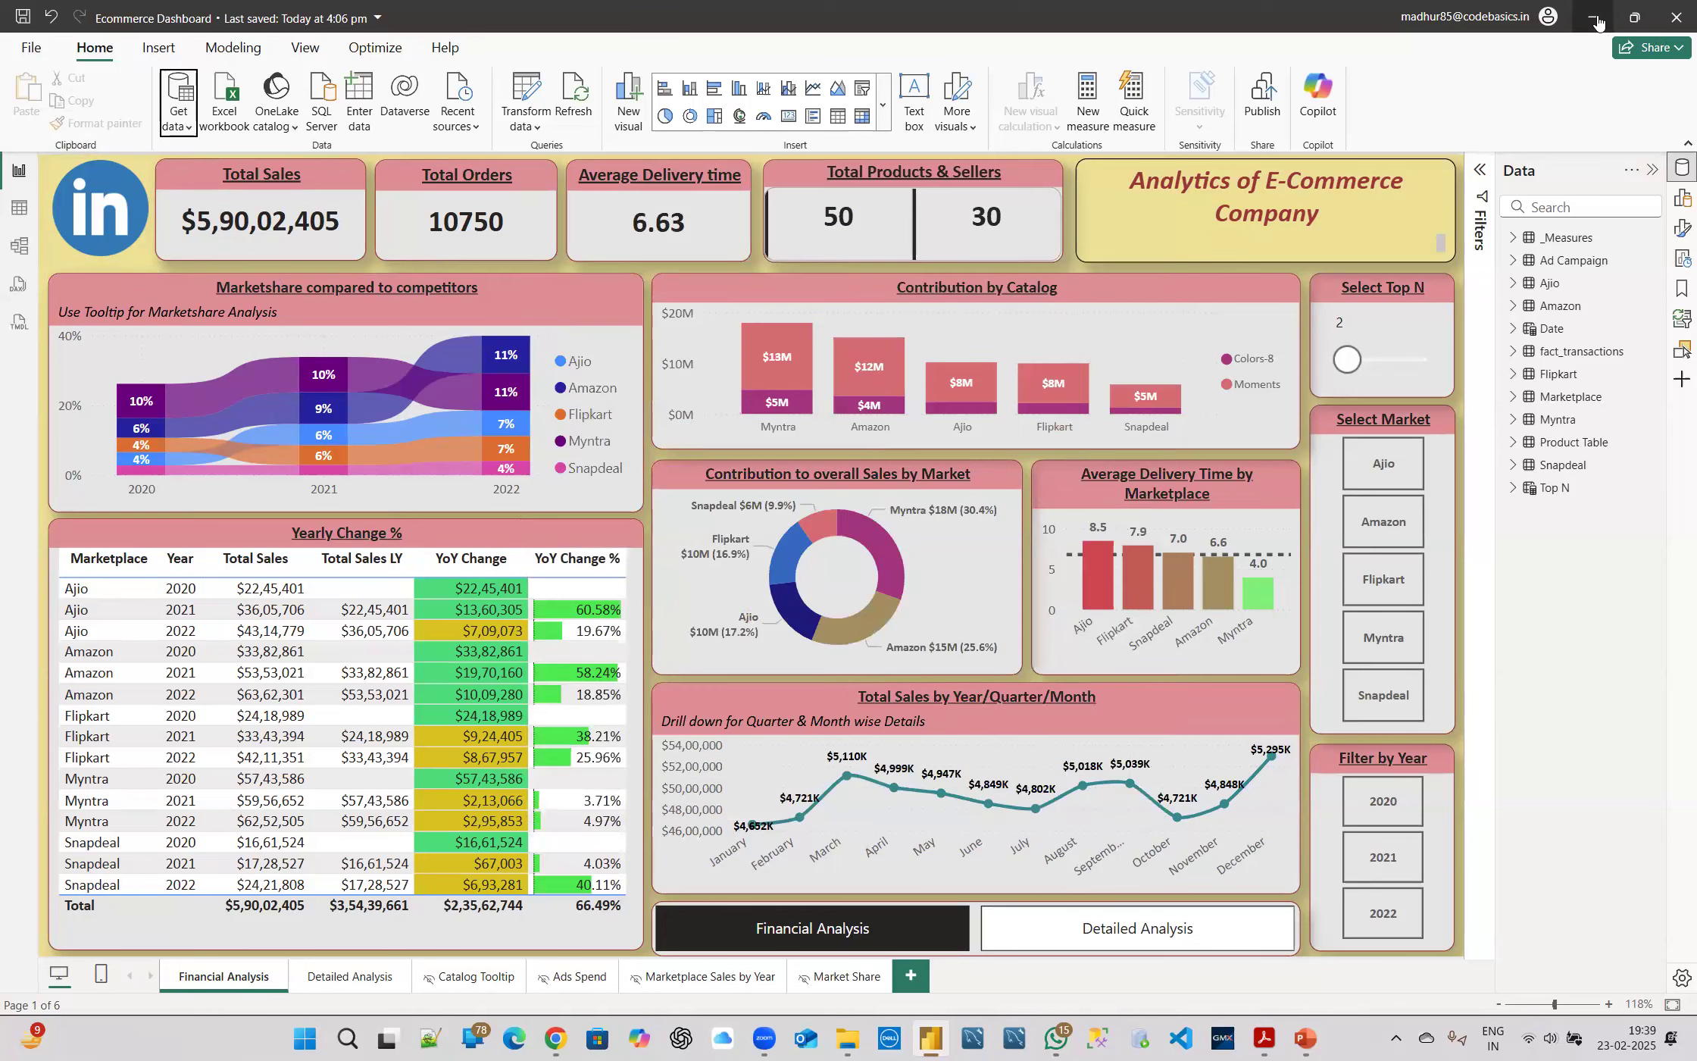
# Open the Ecommerce Dashboard's queries in Power Query Editor, check back on the report window, and return to the editor
pyautogui.click(514, 92)
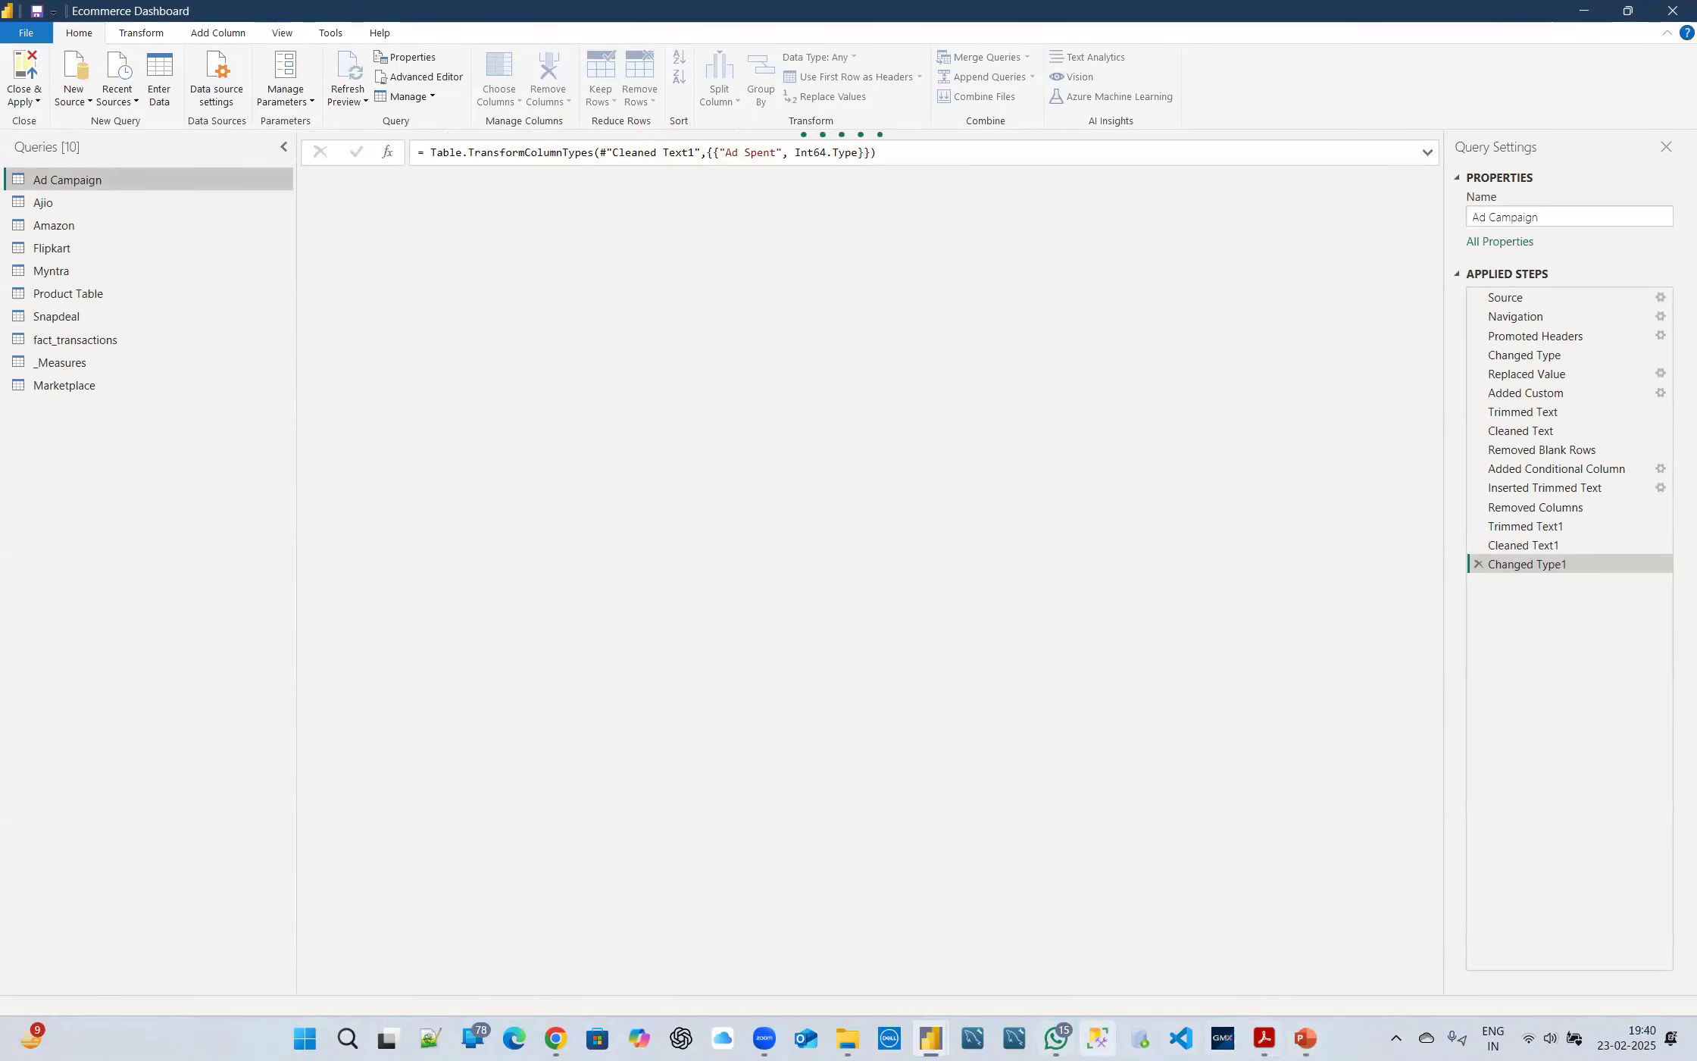
pyautogui.moveTo(931, 1038)
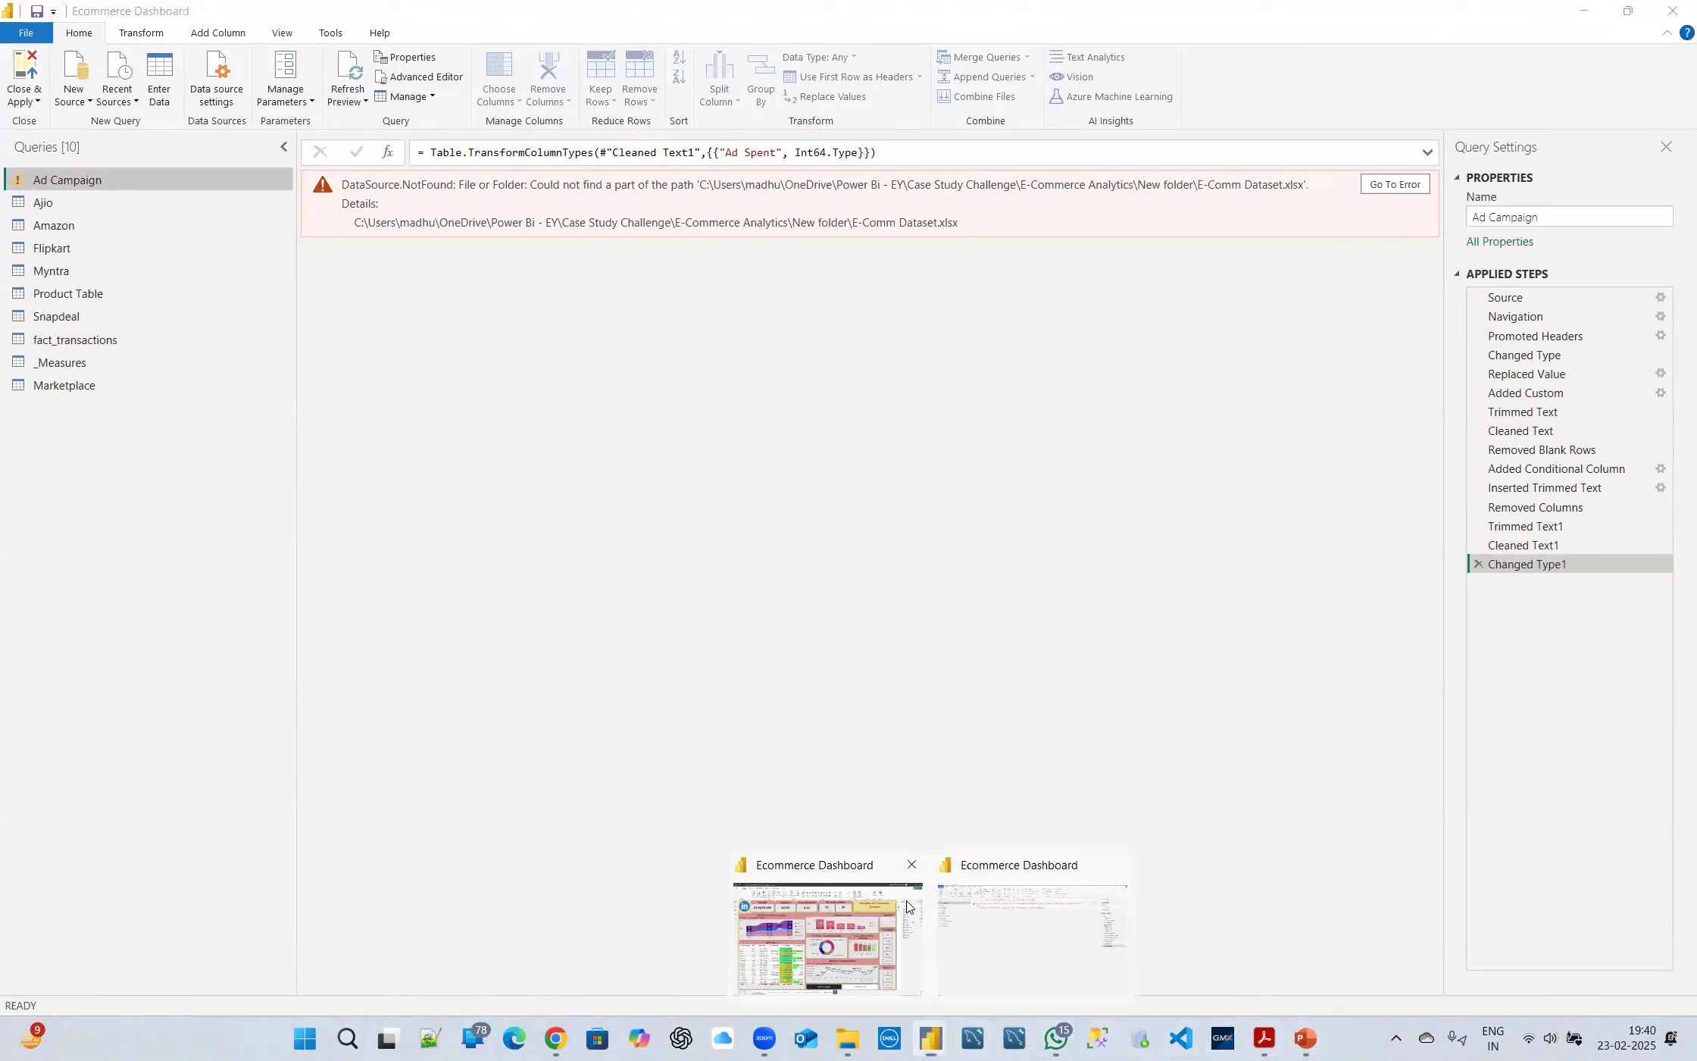
pyautogui.click(834, 940)
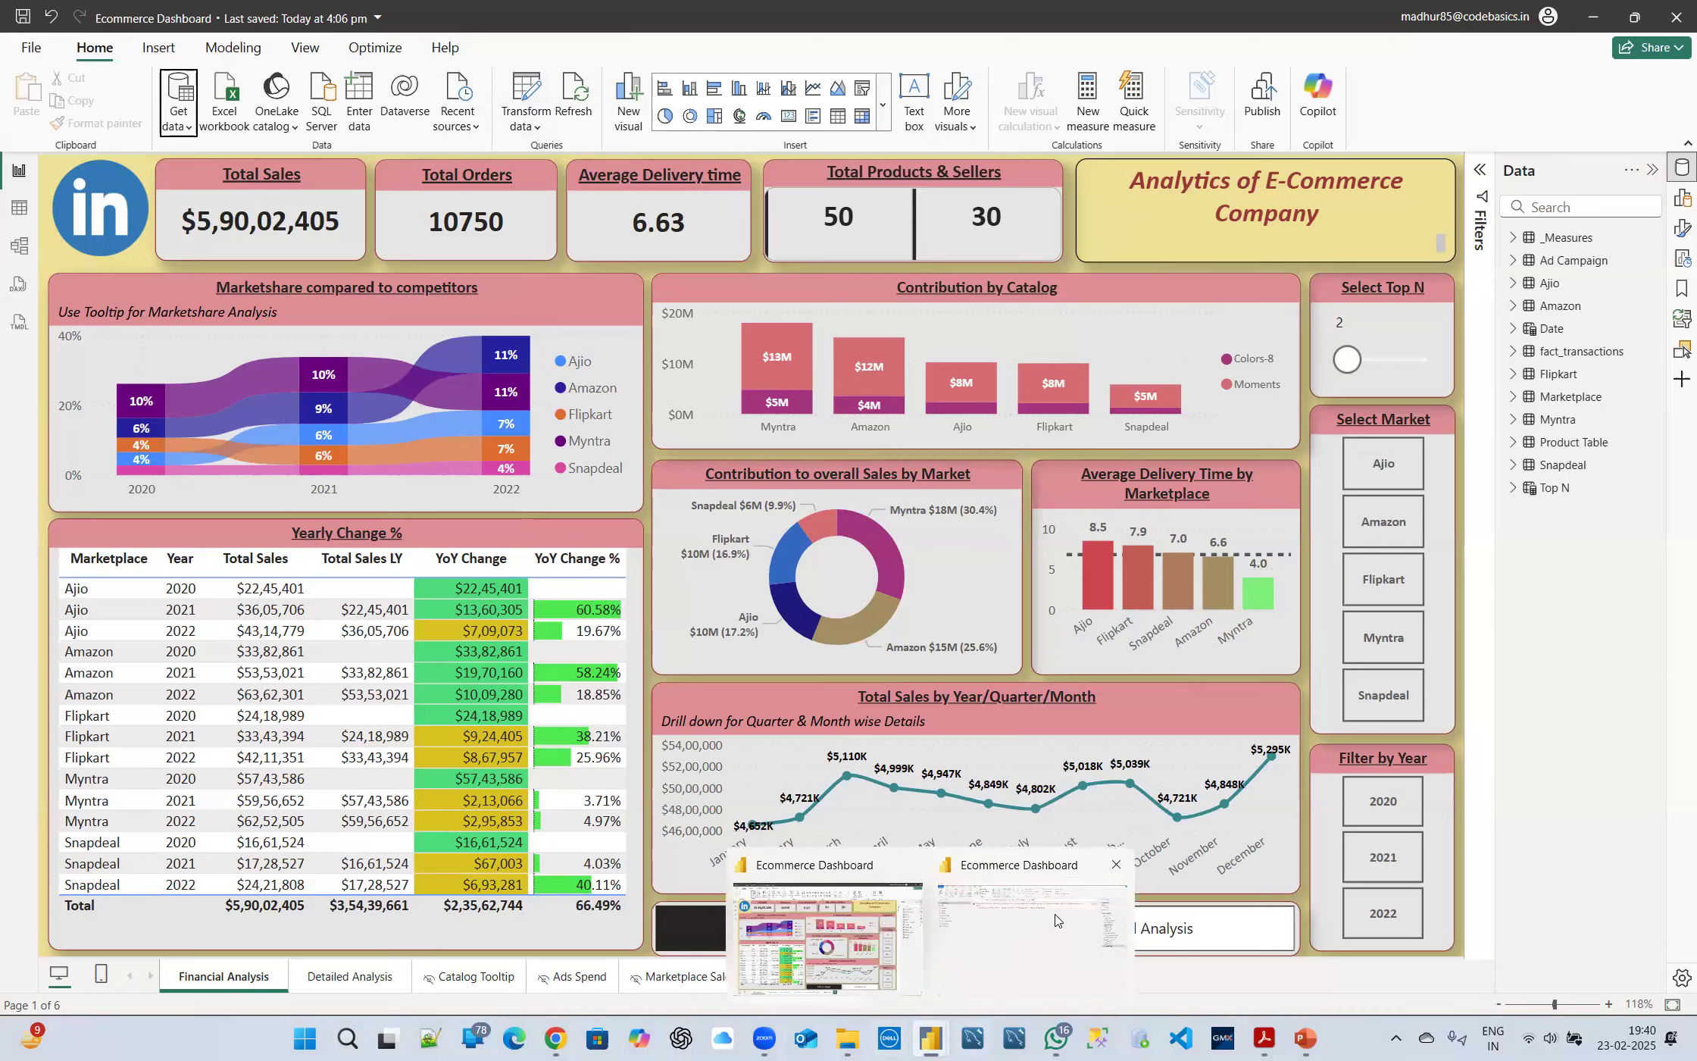
pyautogui.click(1059, 920)
# Examine the applied steps of the Amazon, Flipkart and Ajio queries, including the Source step of Amazon, and collapse the editor's ribbon
pyautogui.click(1555, 335)
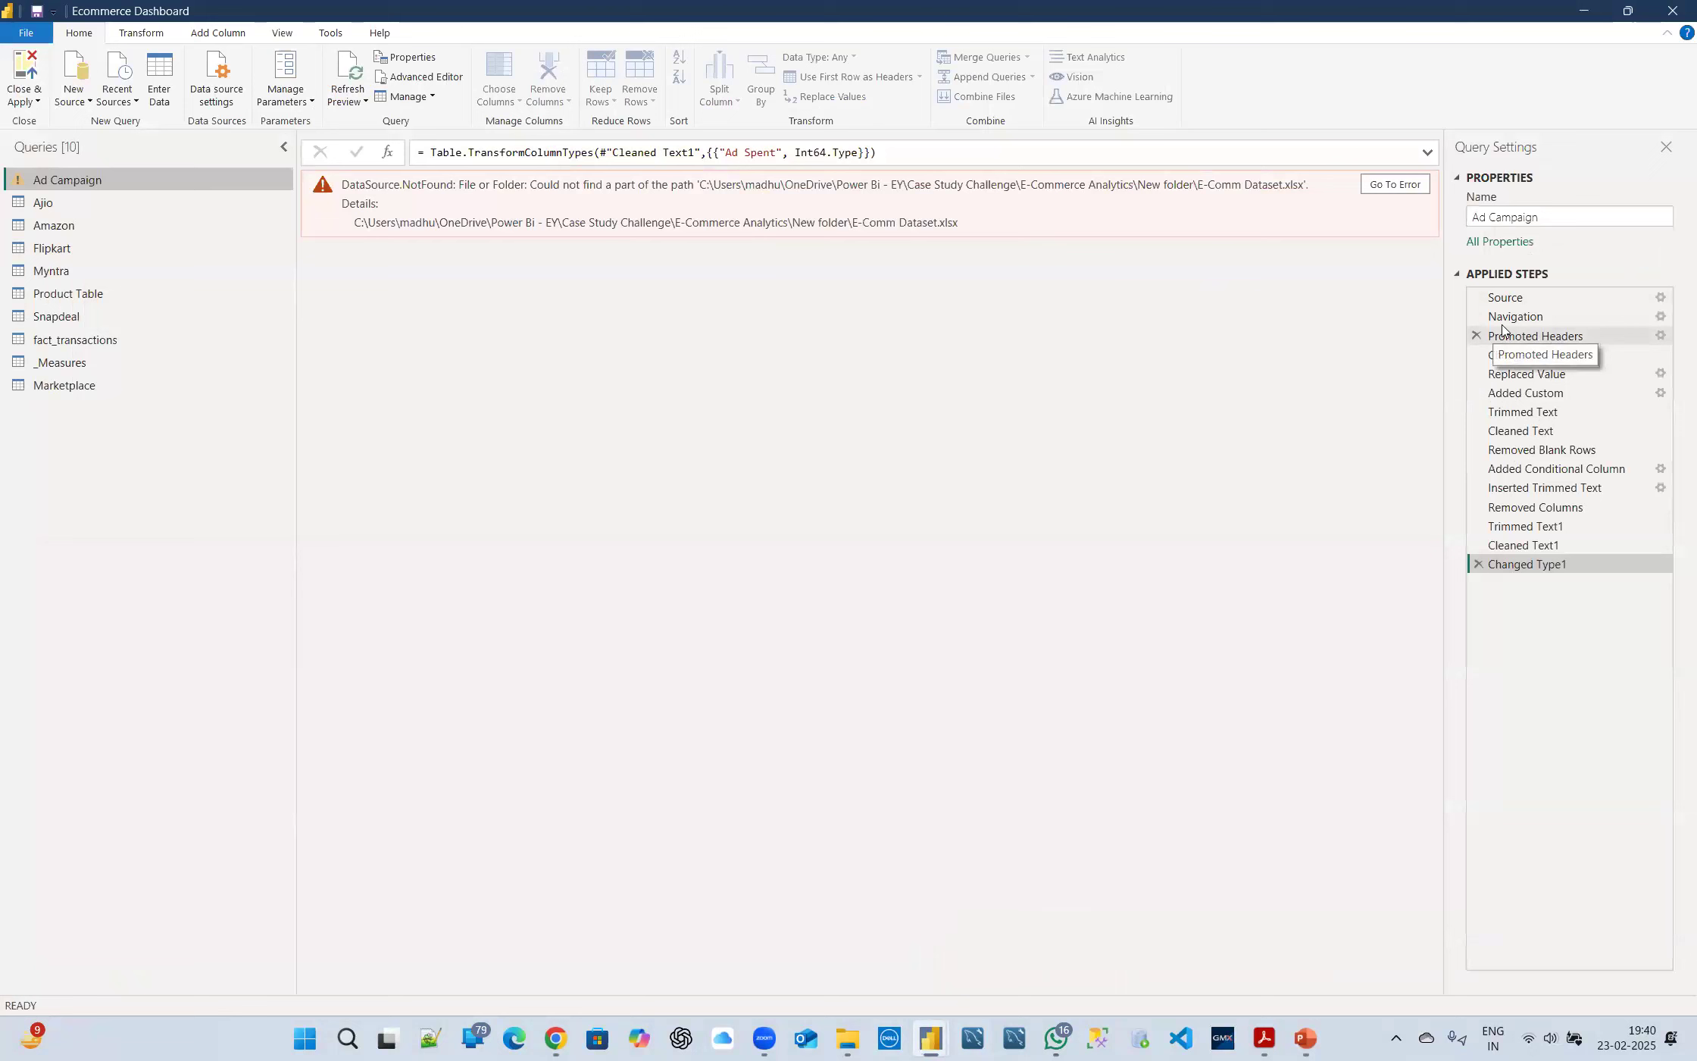
pyautogui.click(50, 229)
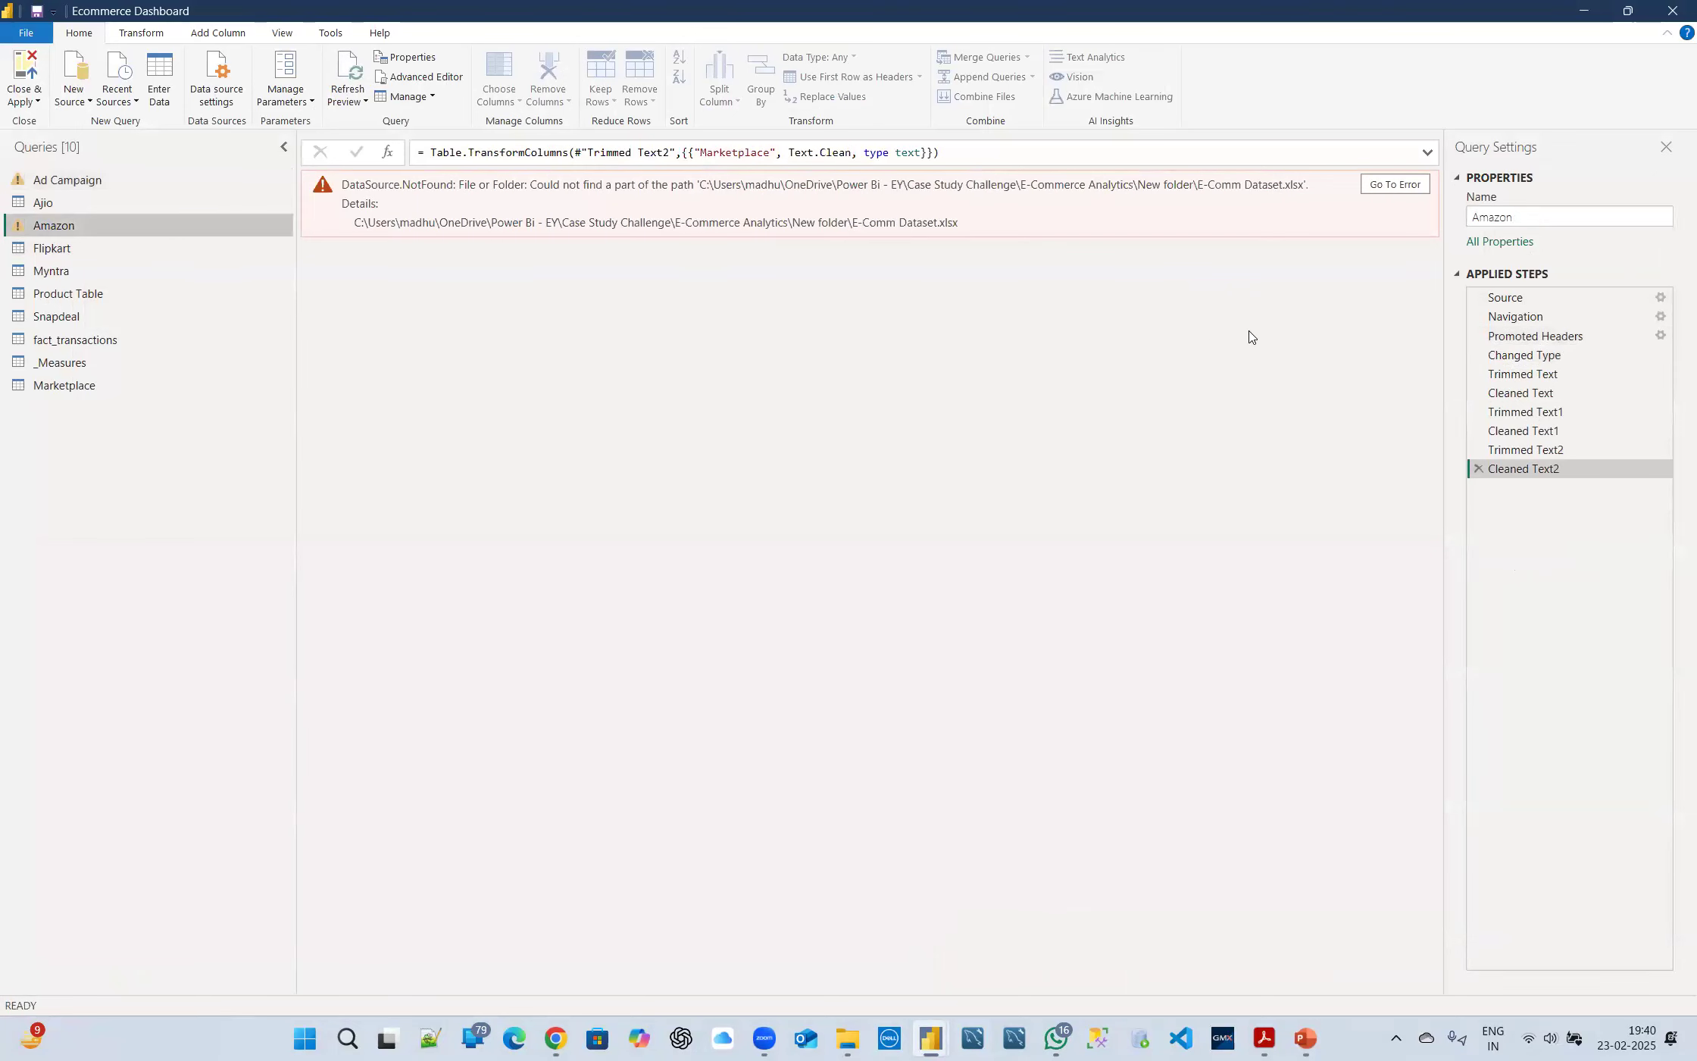
pyautogui.click(1523, 300)
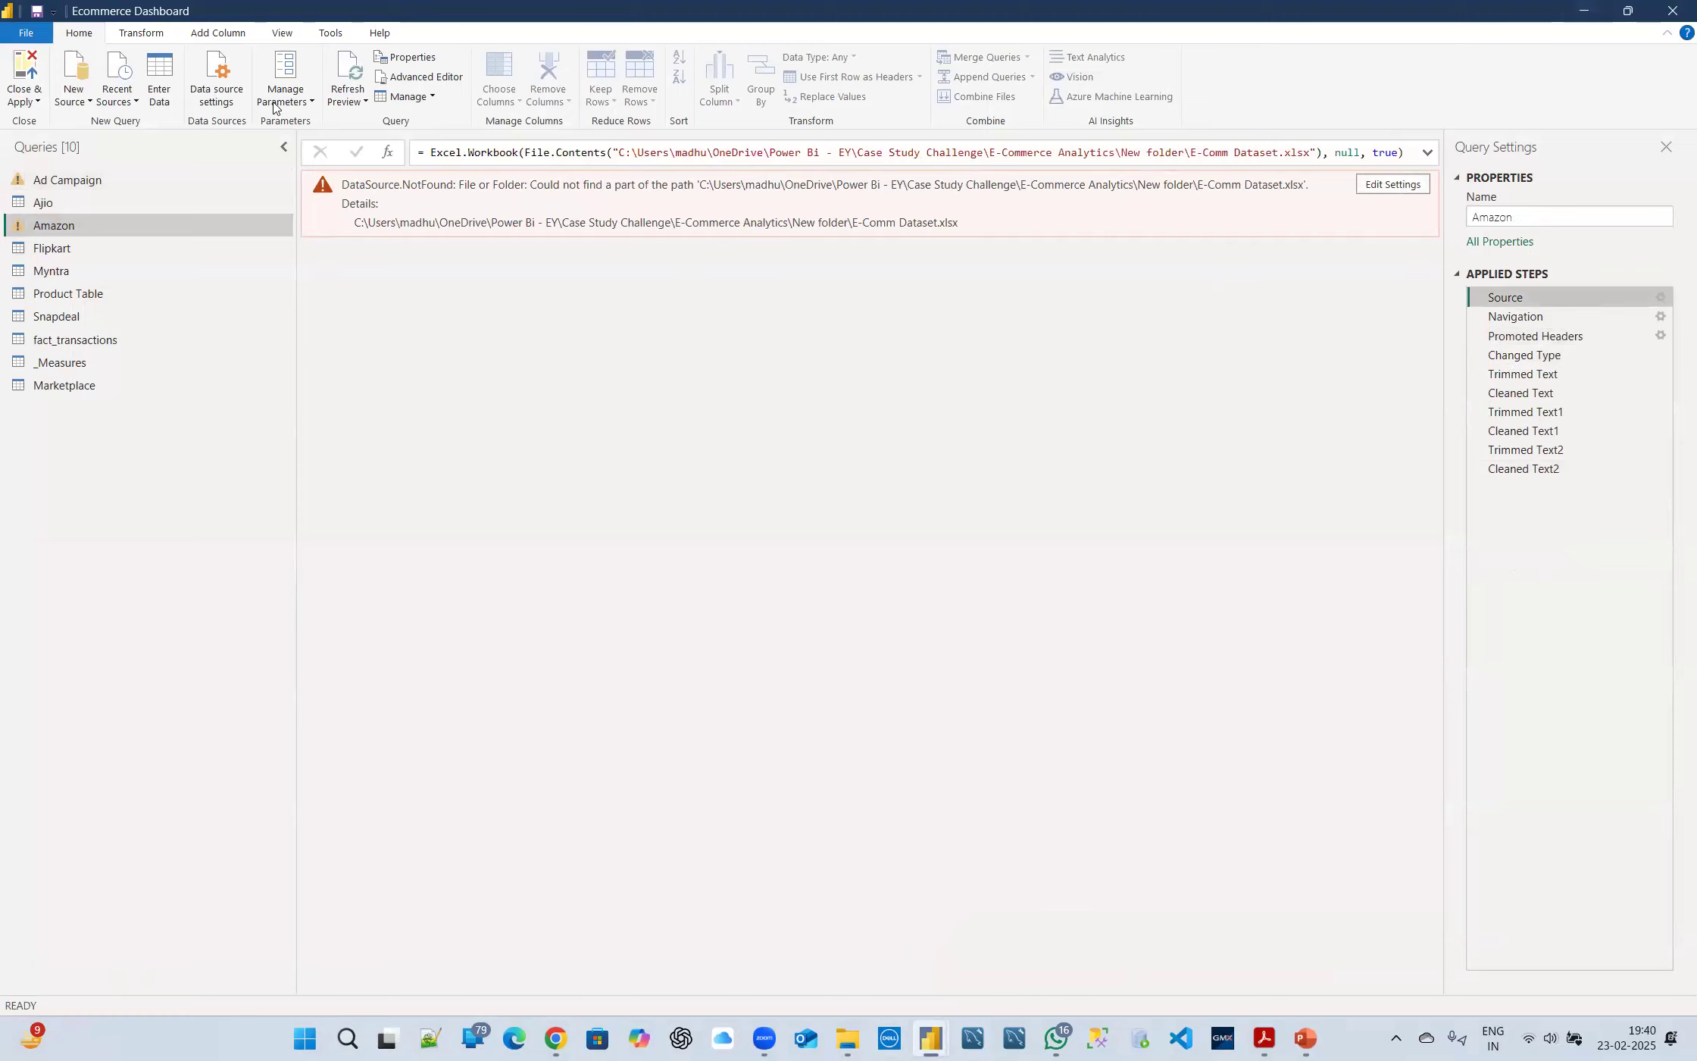
pyautogui.click(70, 252)
pyautogui.click(65, 200)
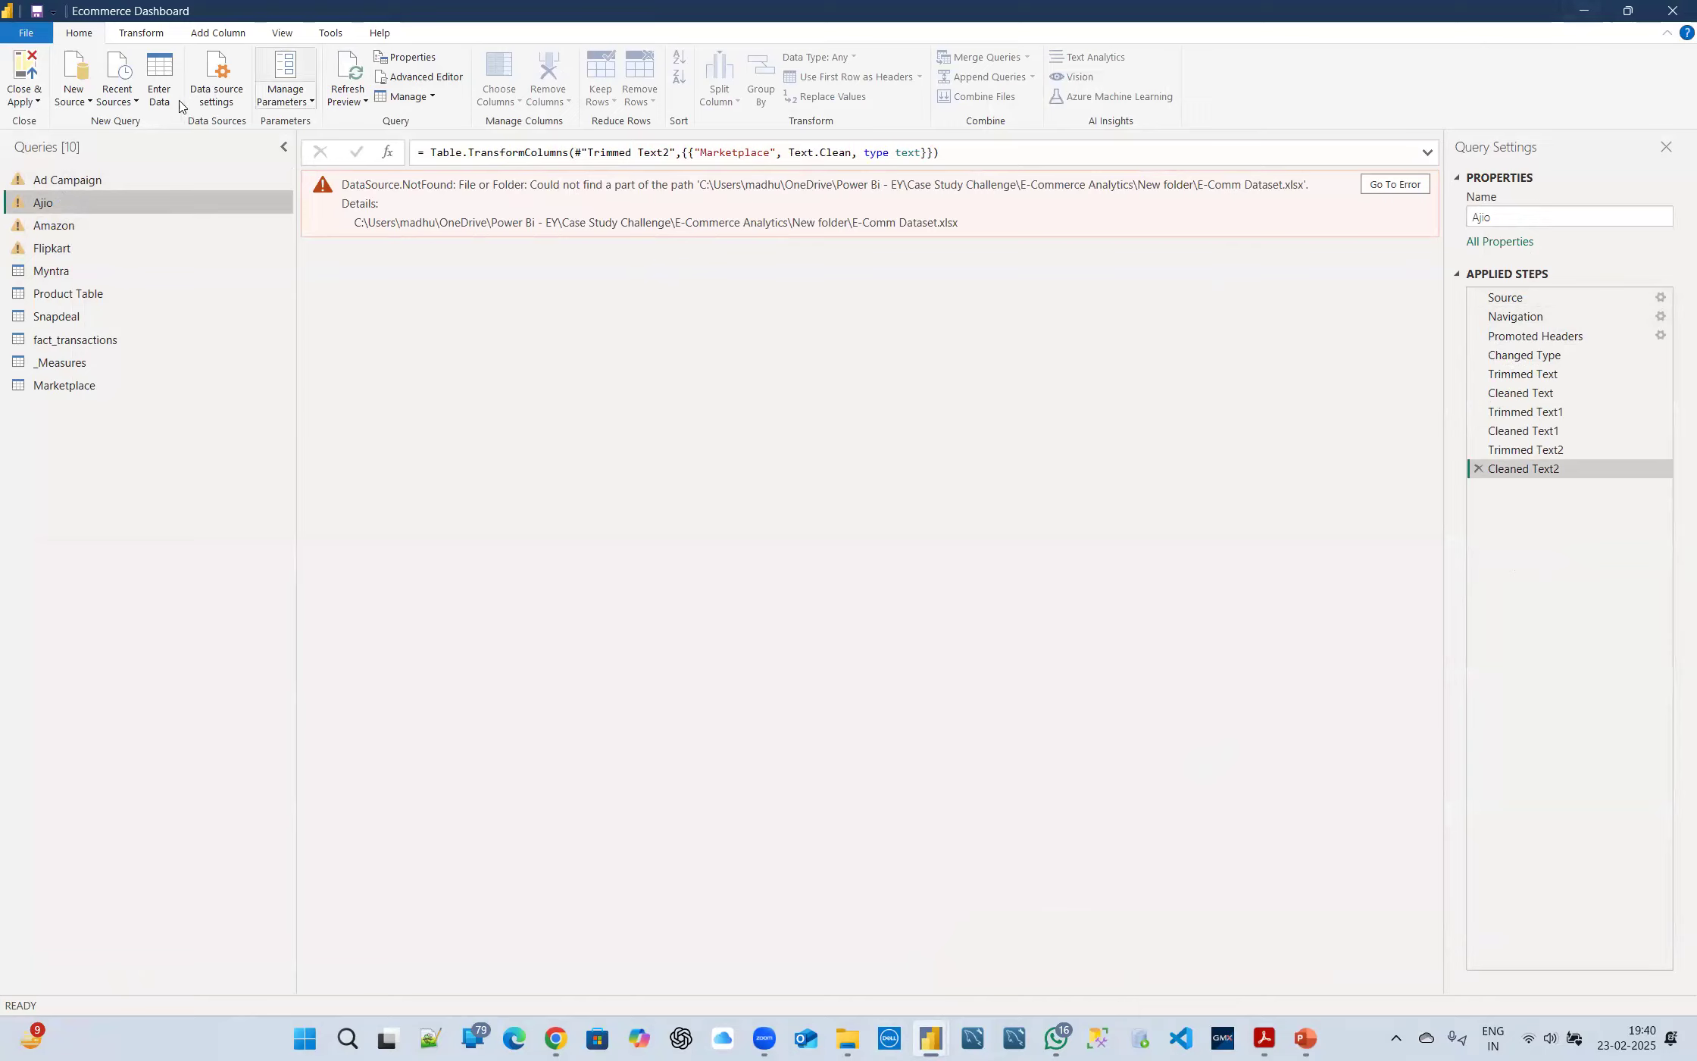
pyautogui.doubleClick(80, 35)
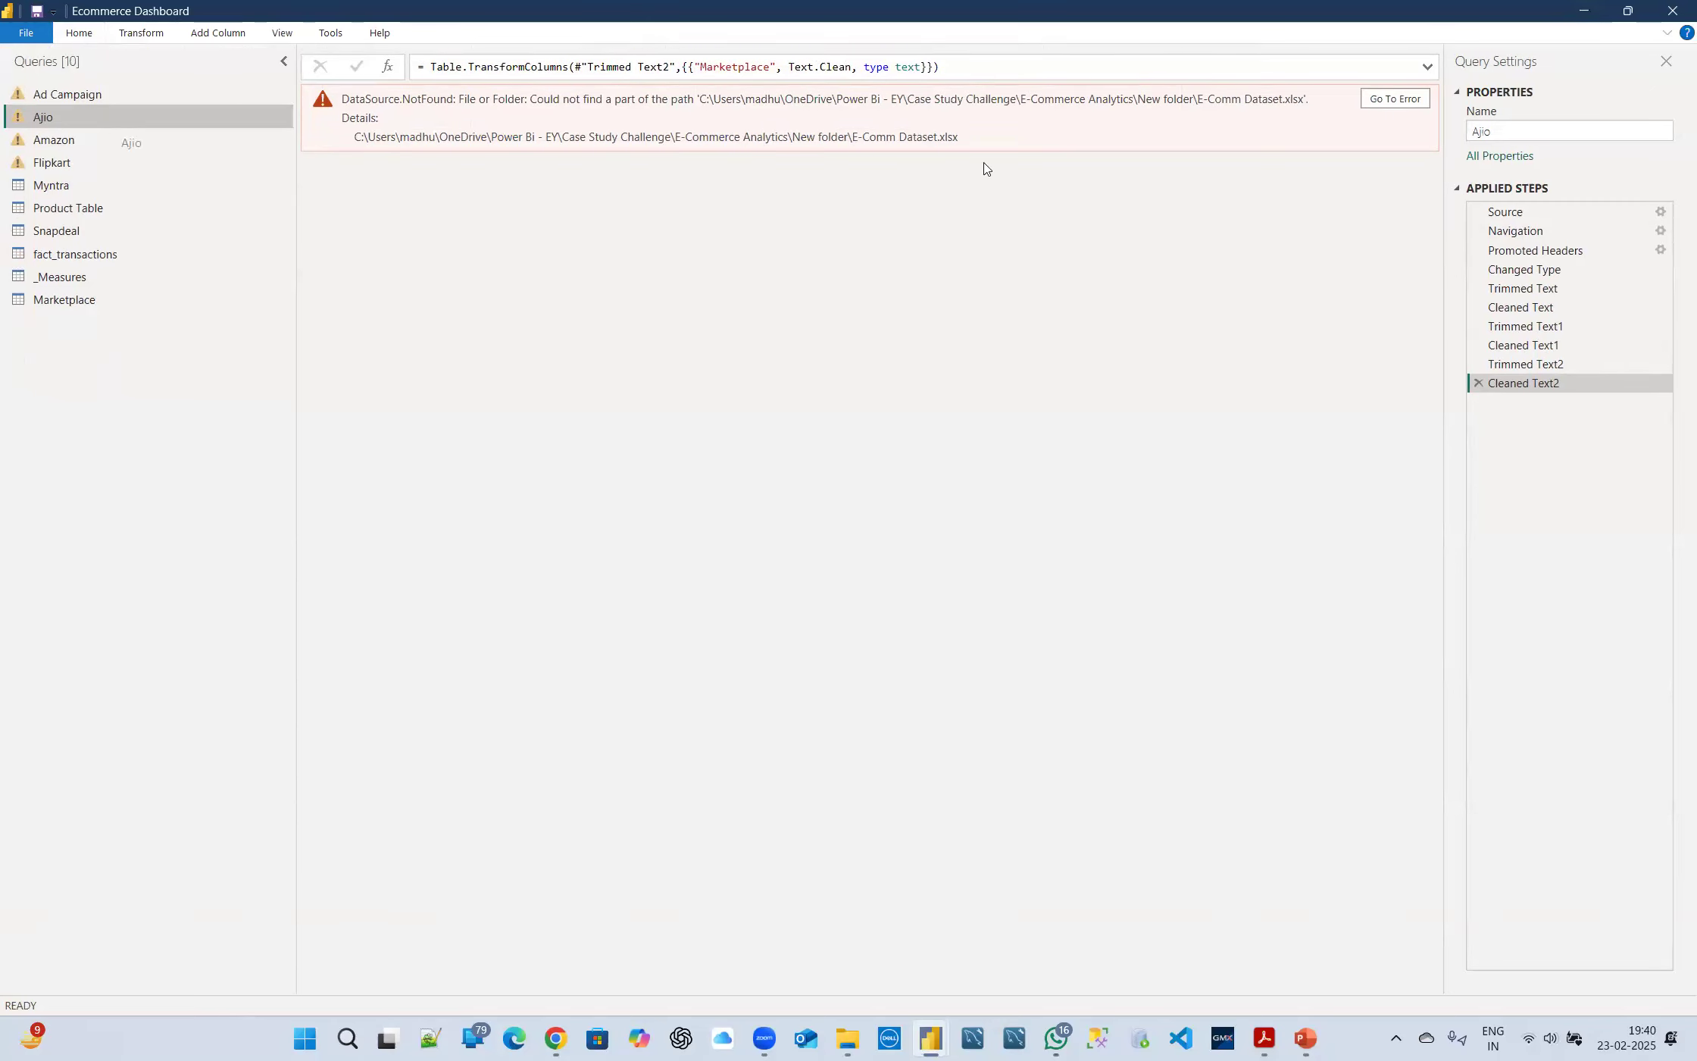
# Minimize the Ecommerce Dashboard windows, open the Dashboard file from the Batch 1 folder, and switch to its report window
pyautogui.click(1583, 14)
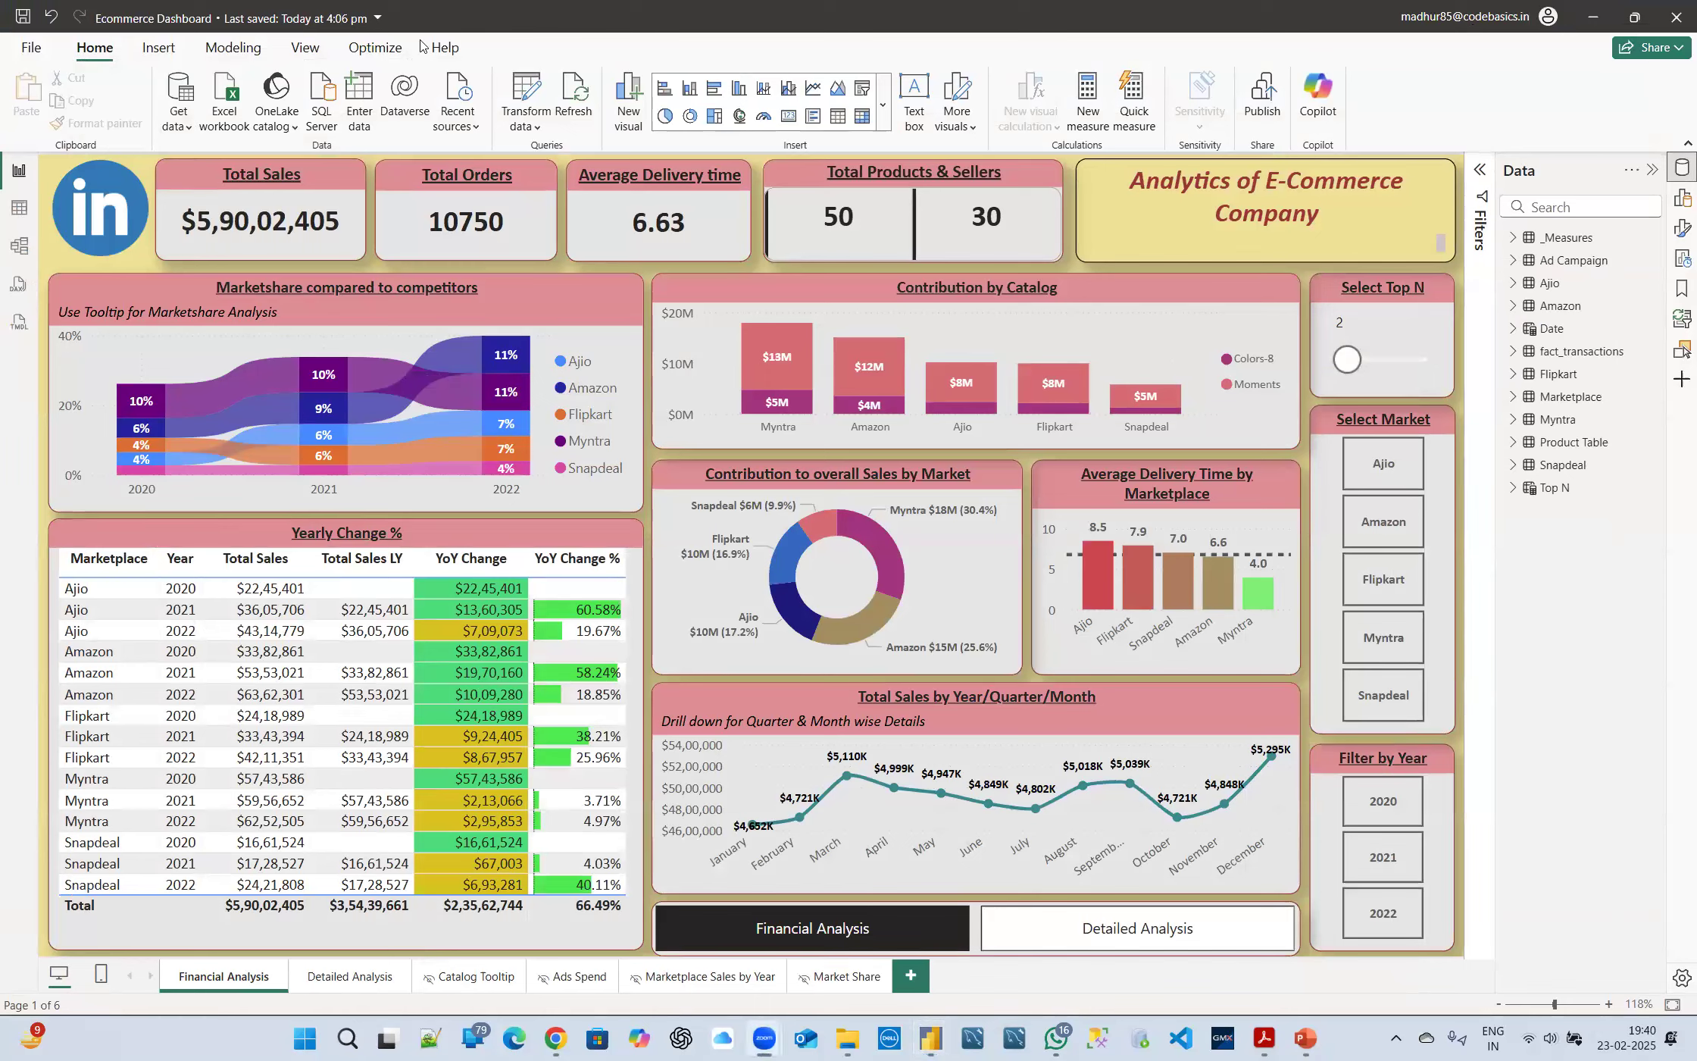
pyautogui.click(1594, 17)
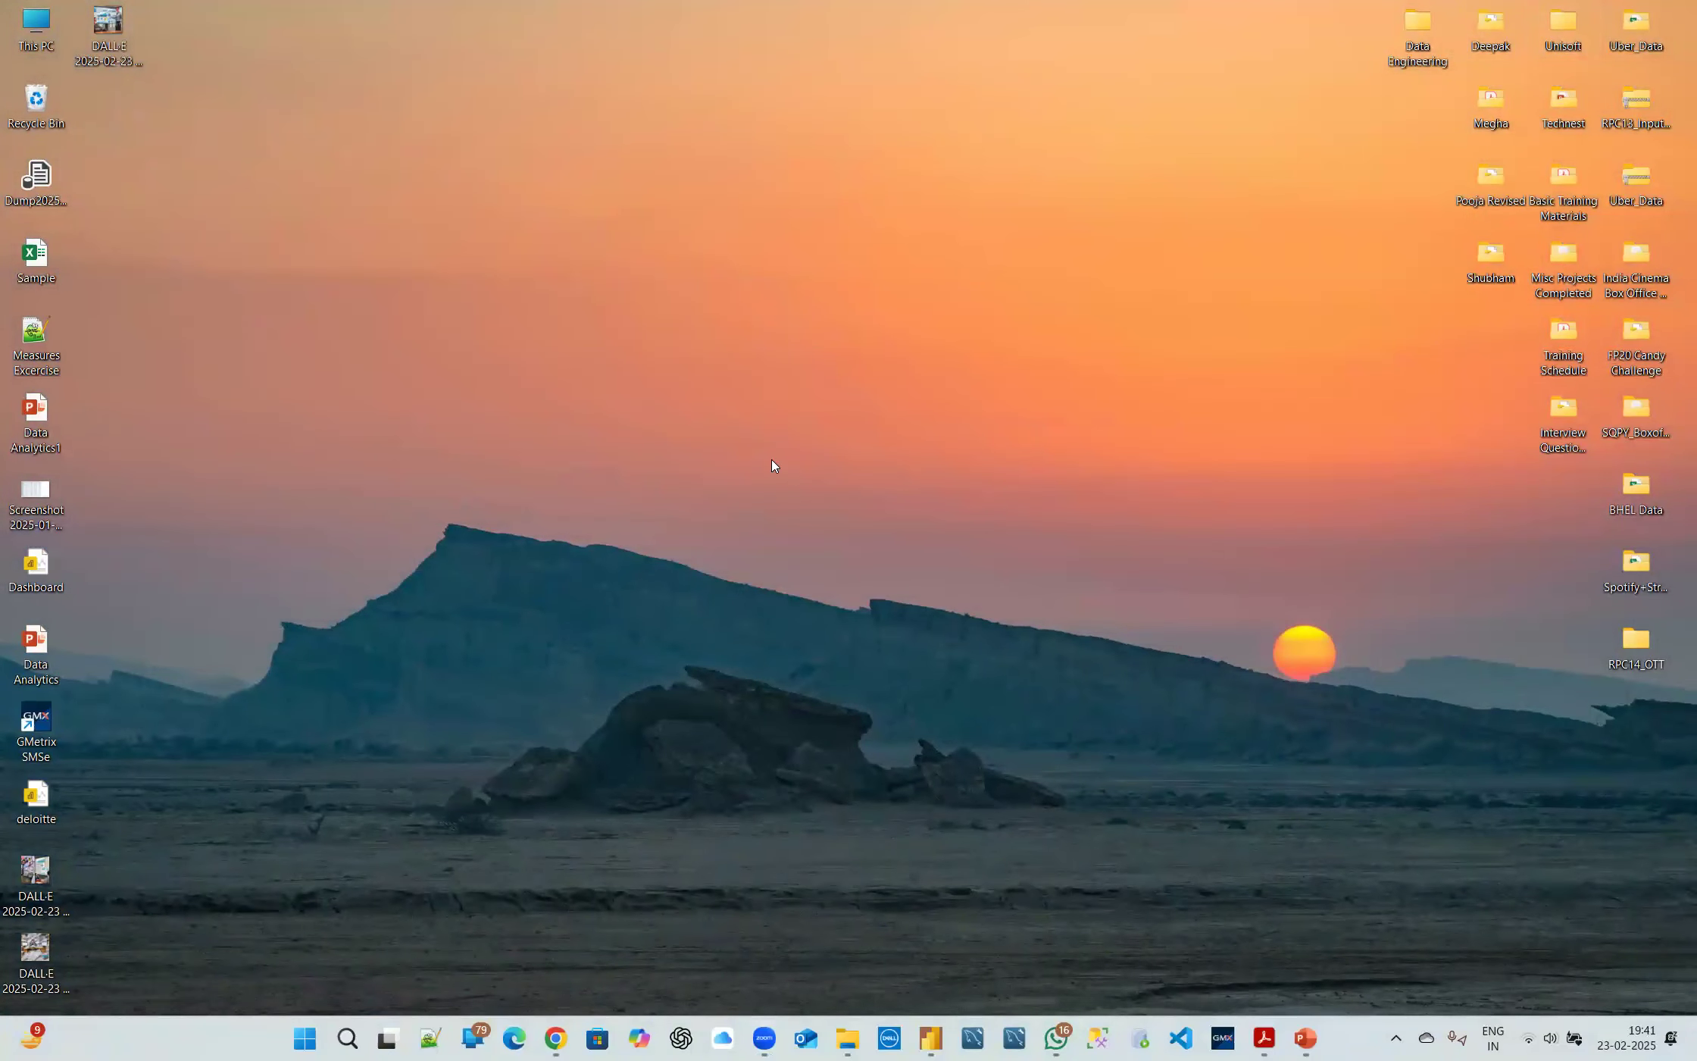
pyautogui.hotkey('alt', 'Tab')
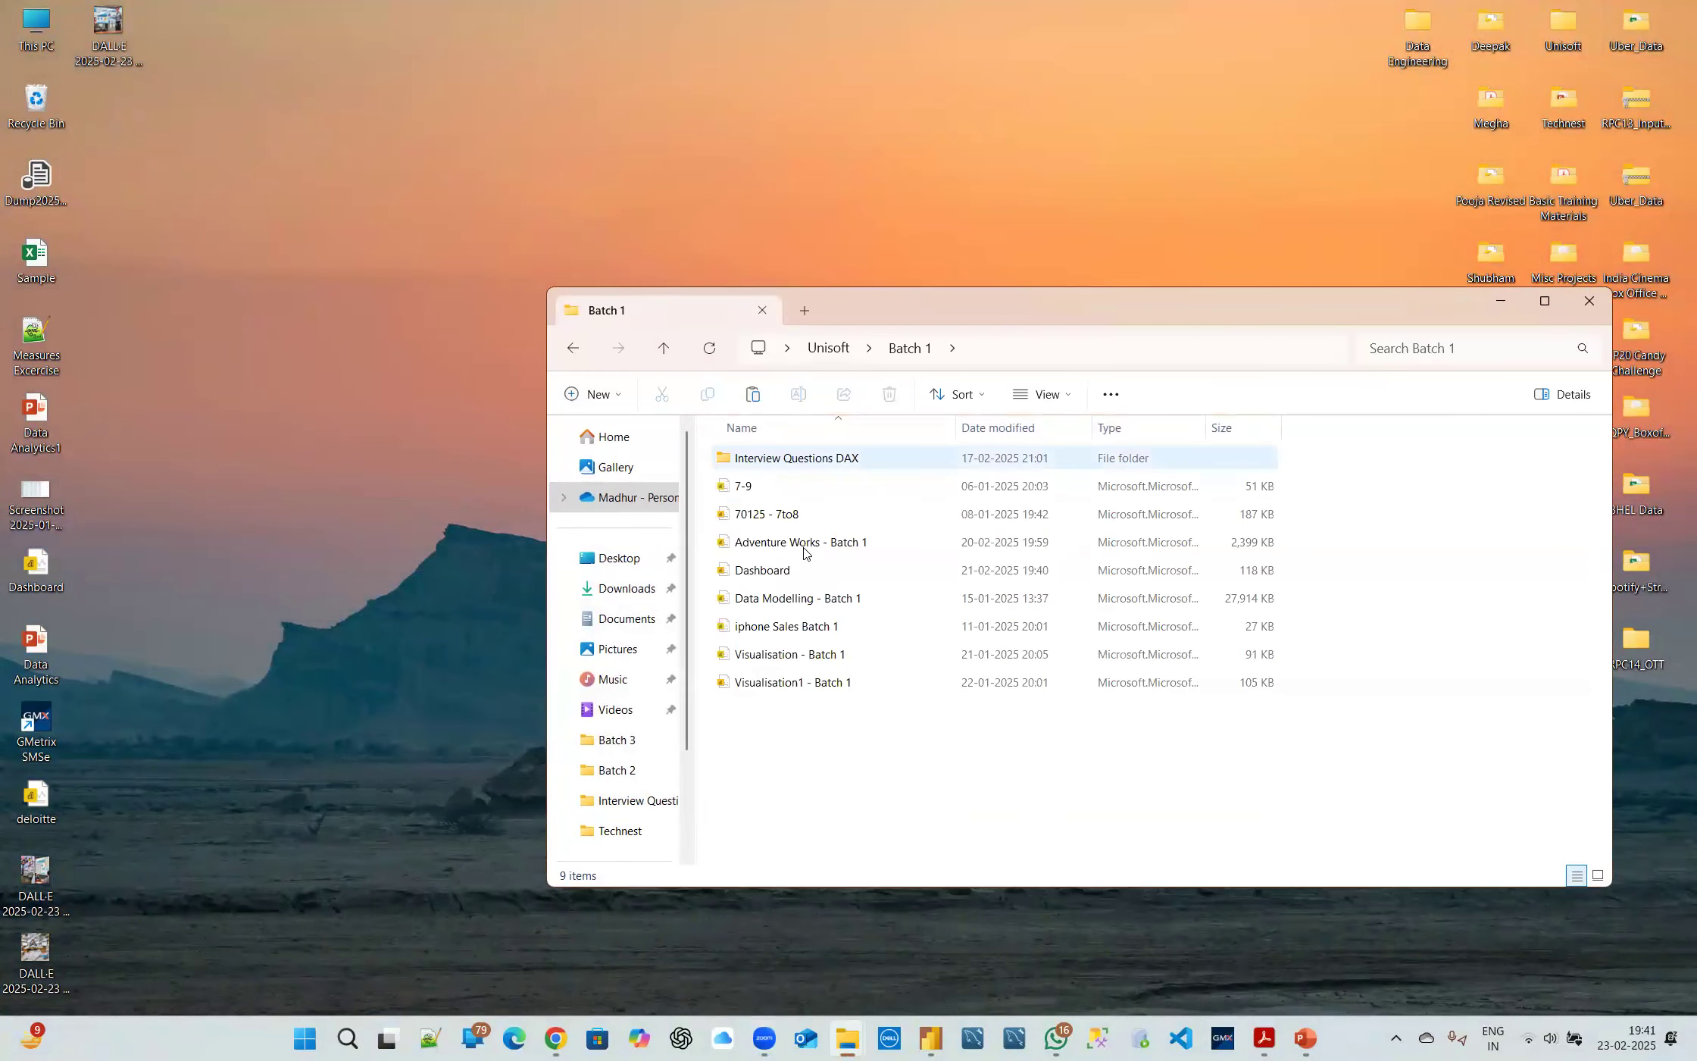
pyautogui.doubleClick(792, 576)
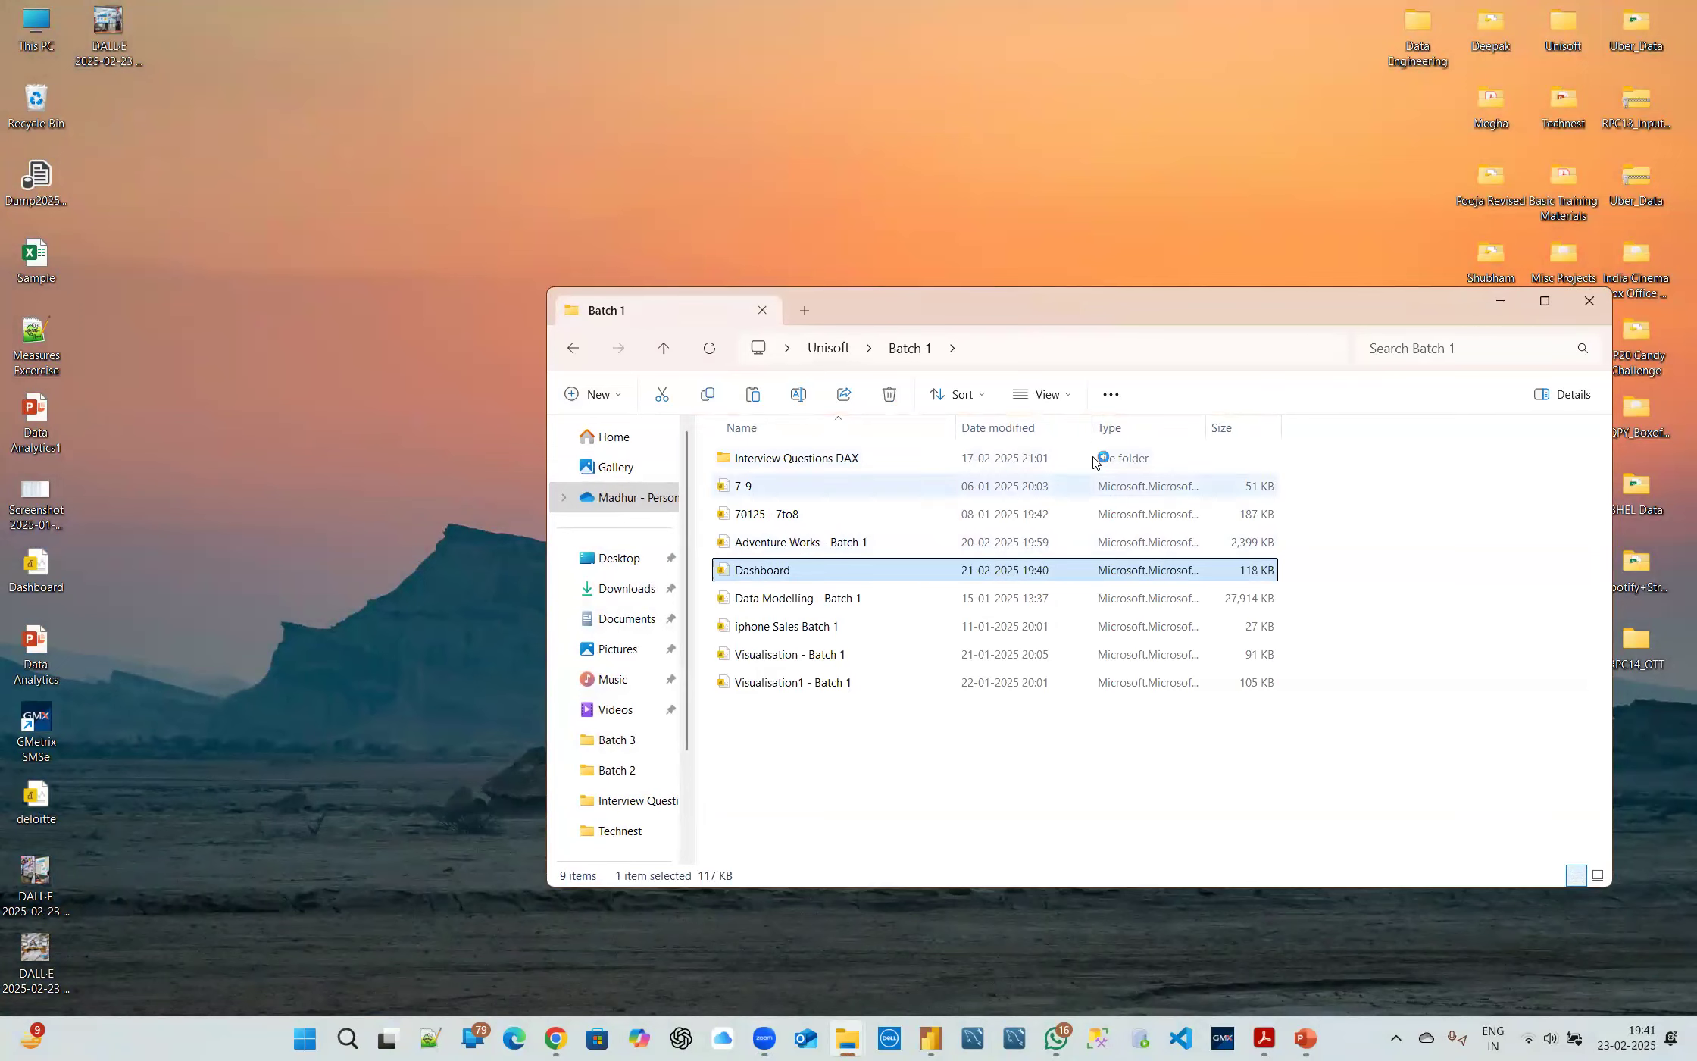
pyautogui.moveTo(1320, 317); pyautogui.dragTo(1298, 318)
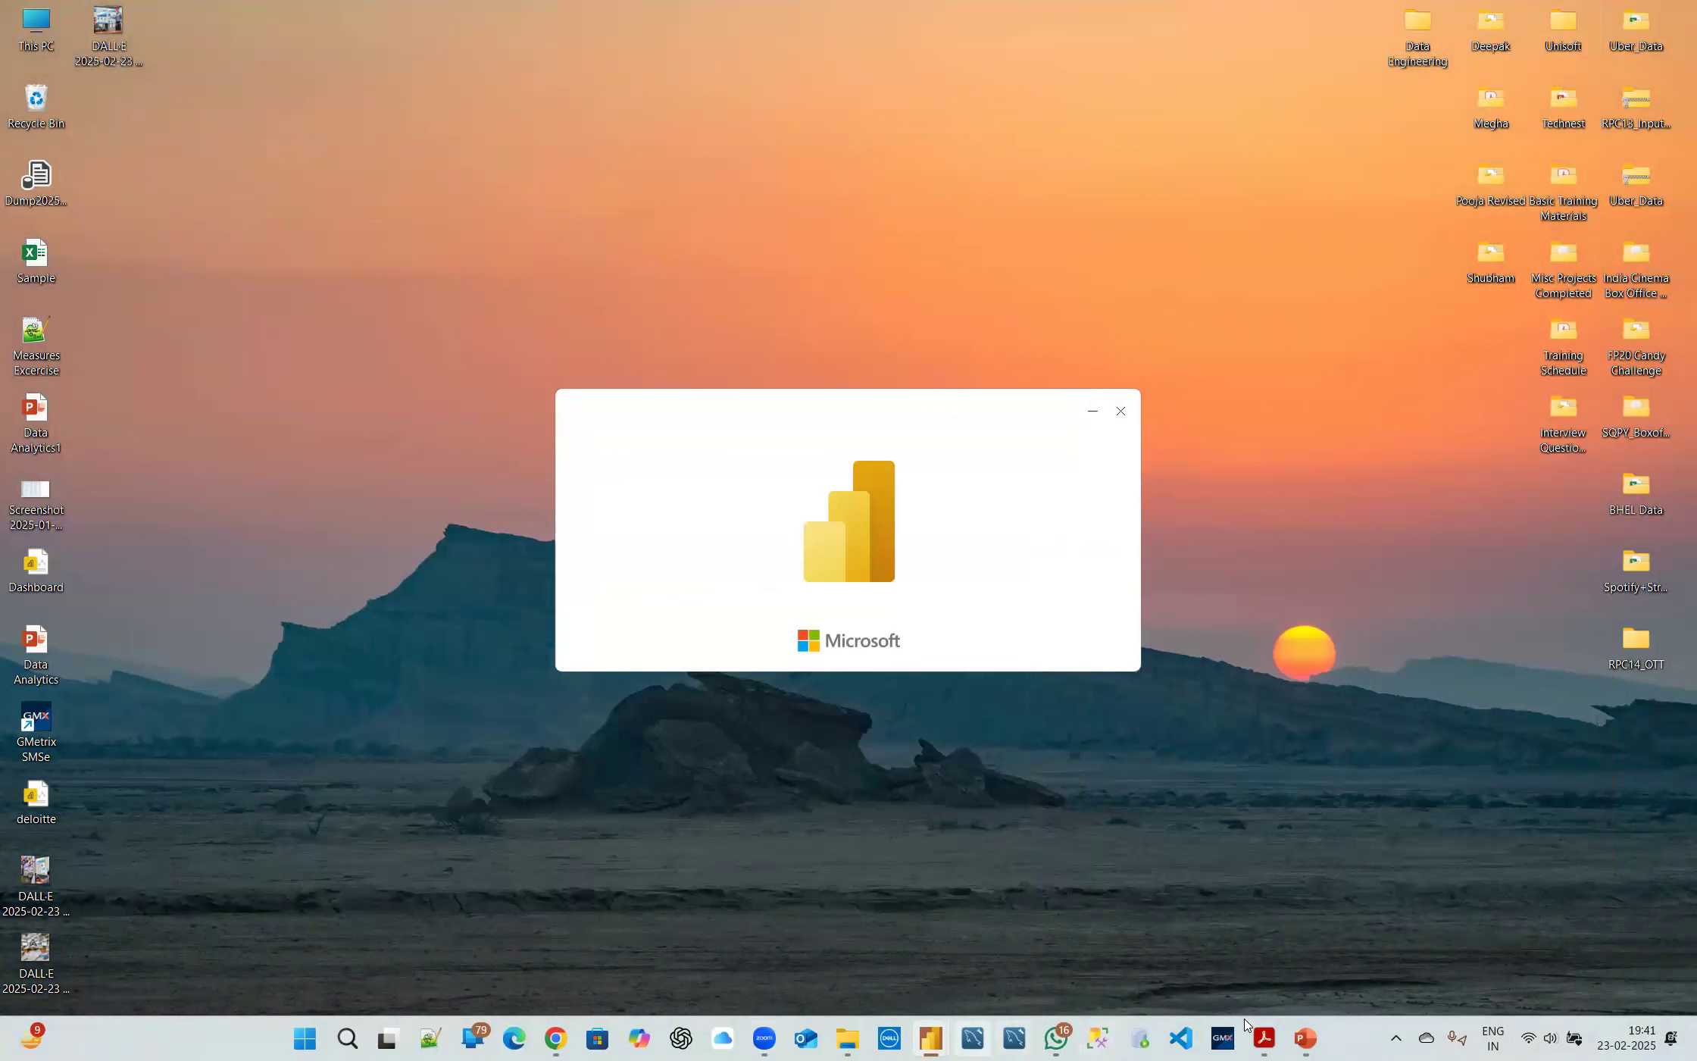
pyautogui.click(1305, 1038)
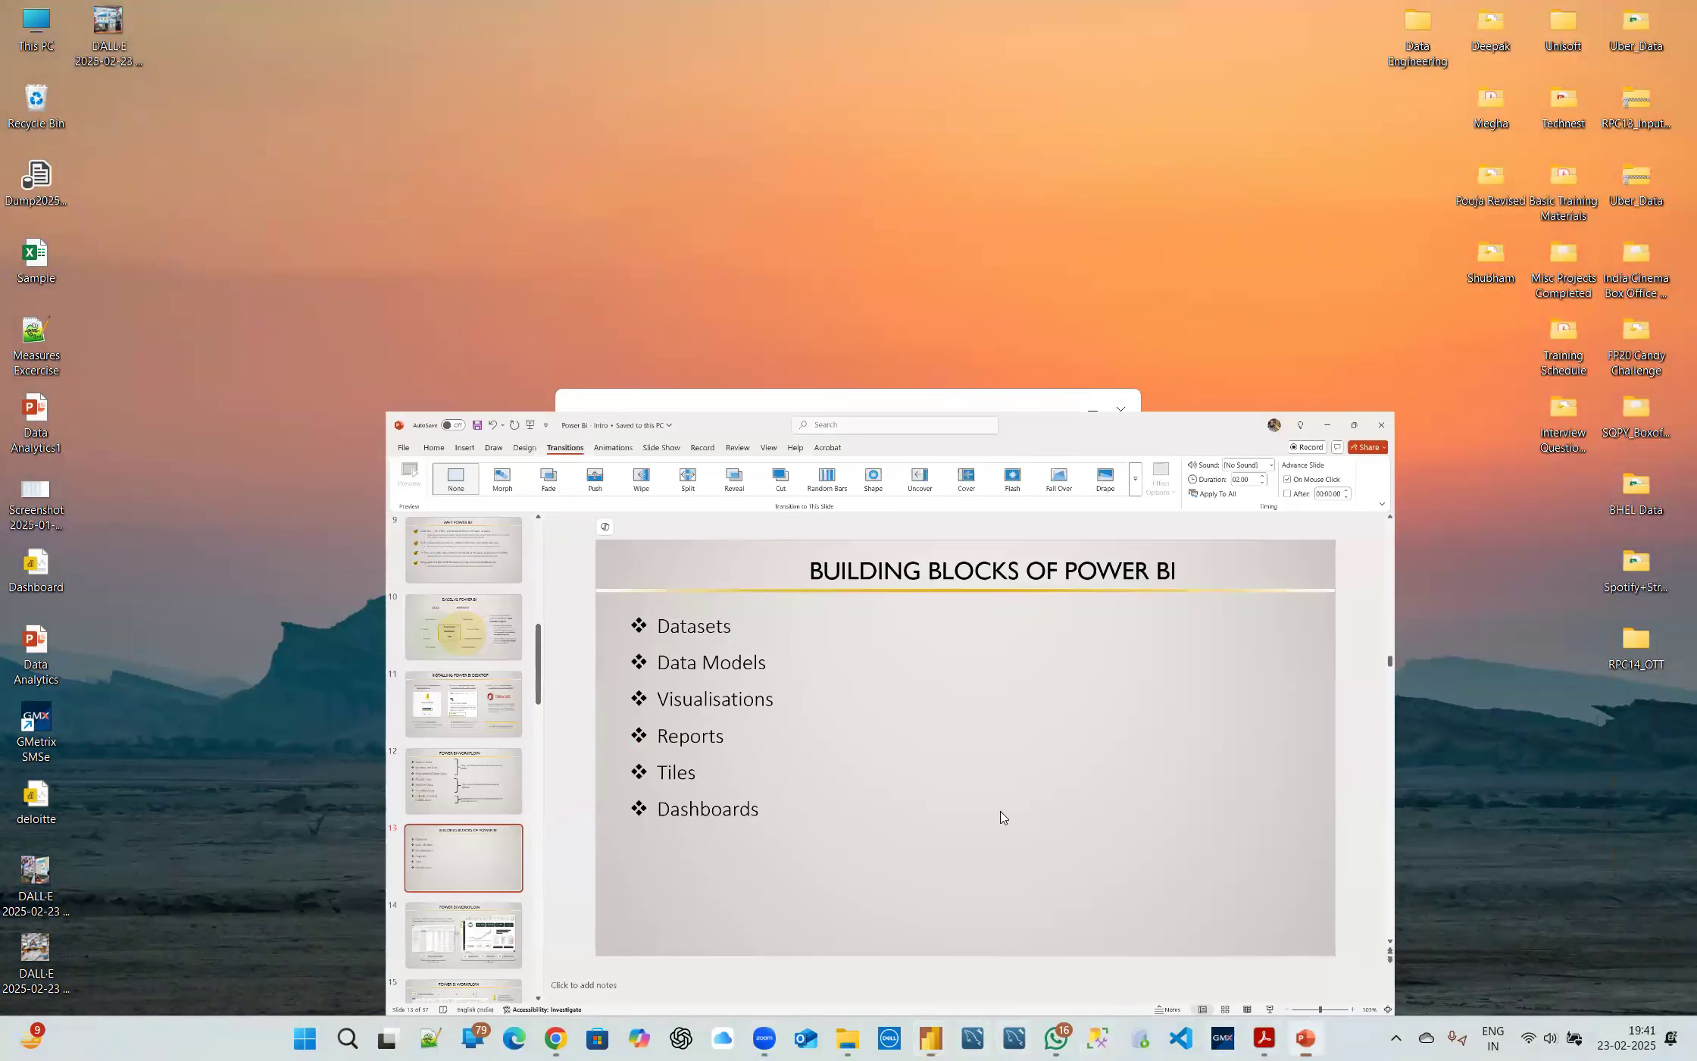
pyautogui.moveTo(931, 1038)
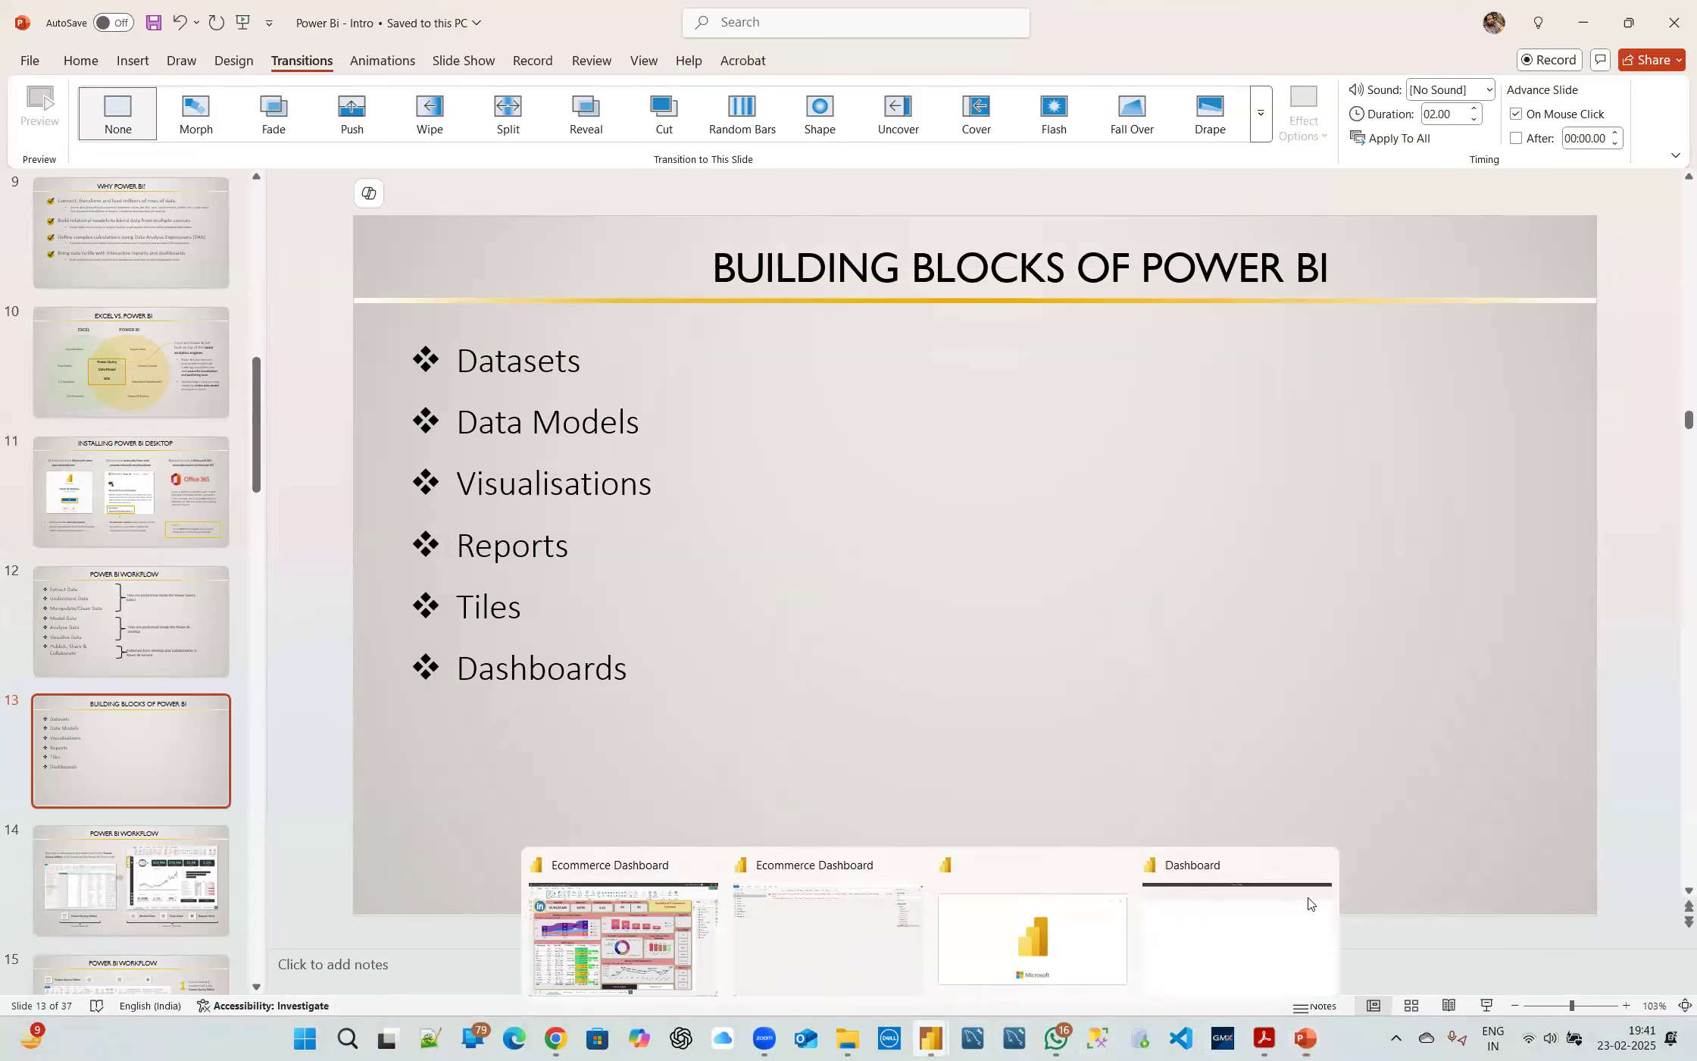
pyautogui.click(1180, 960)
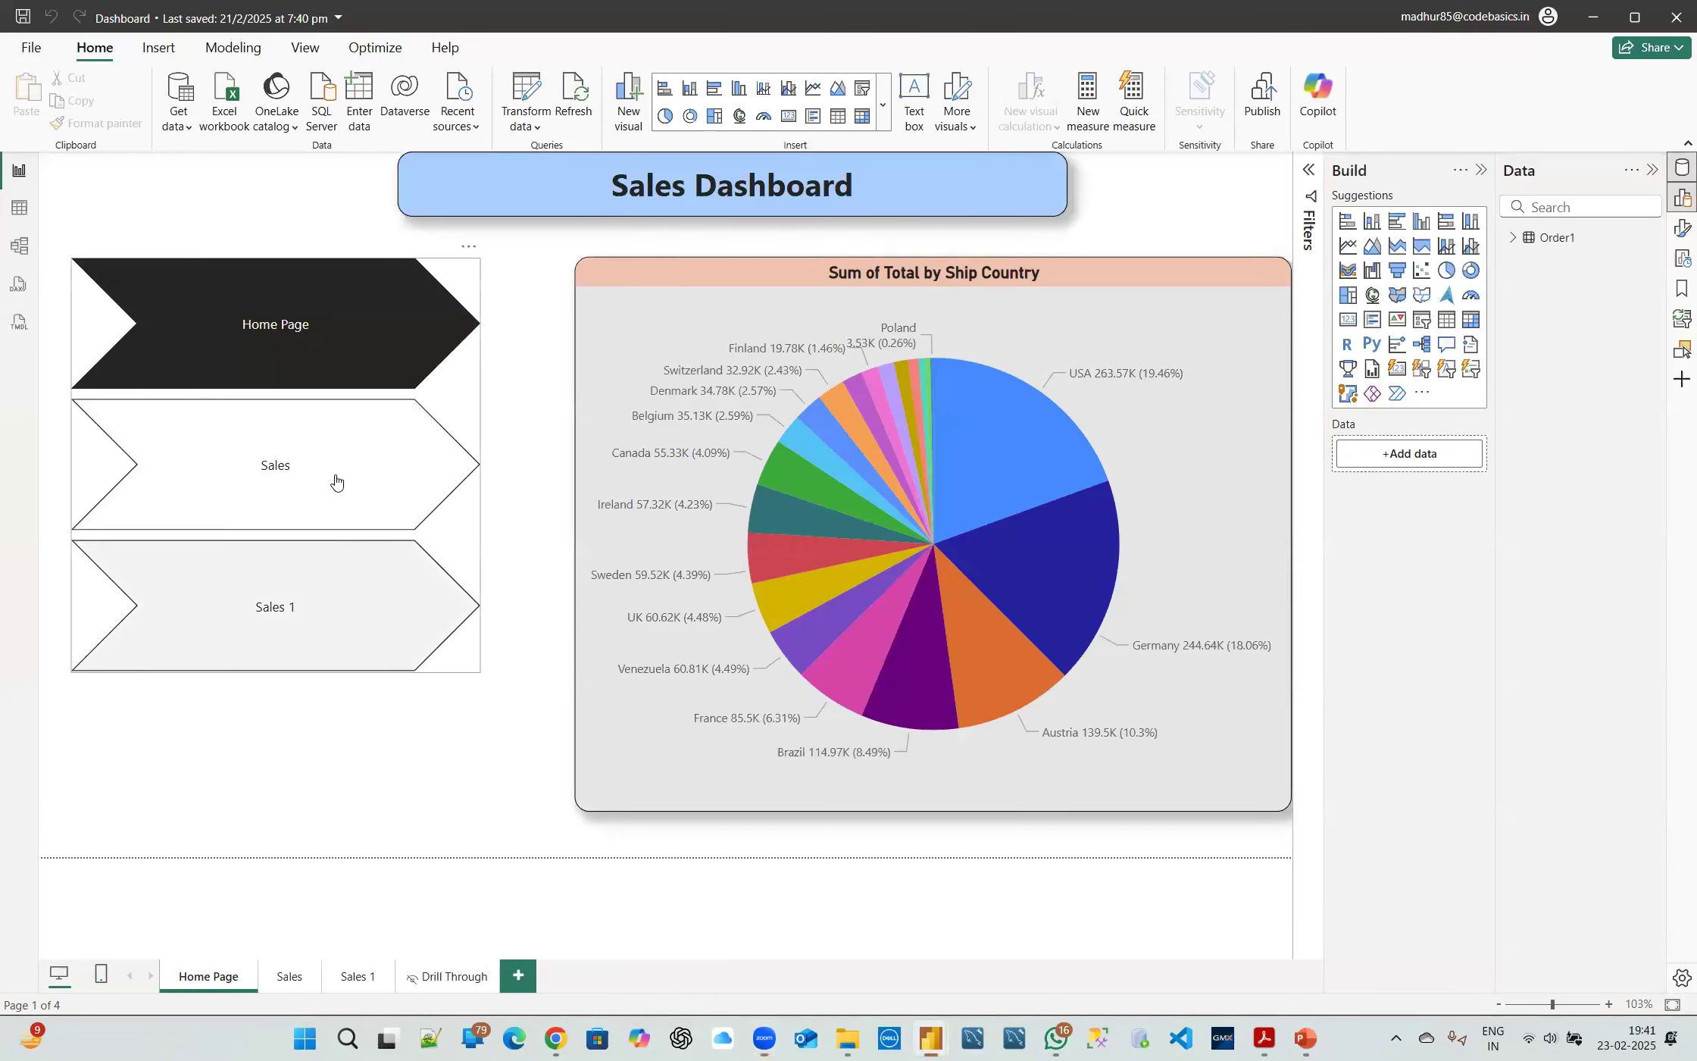
pyautogui.click(336, 481)
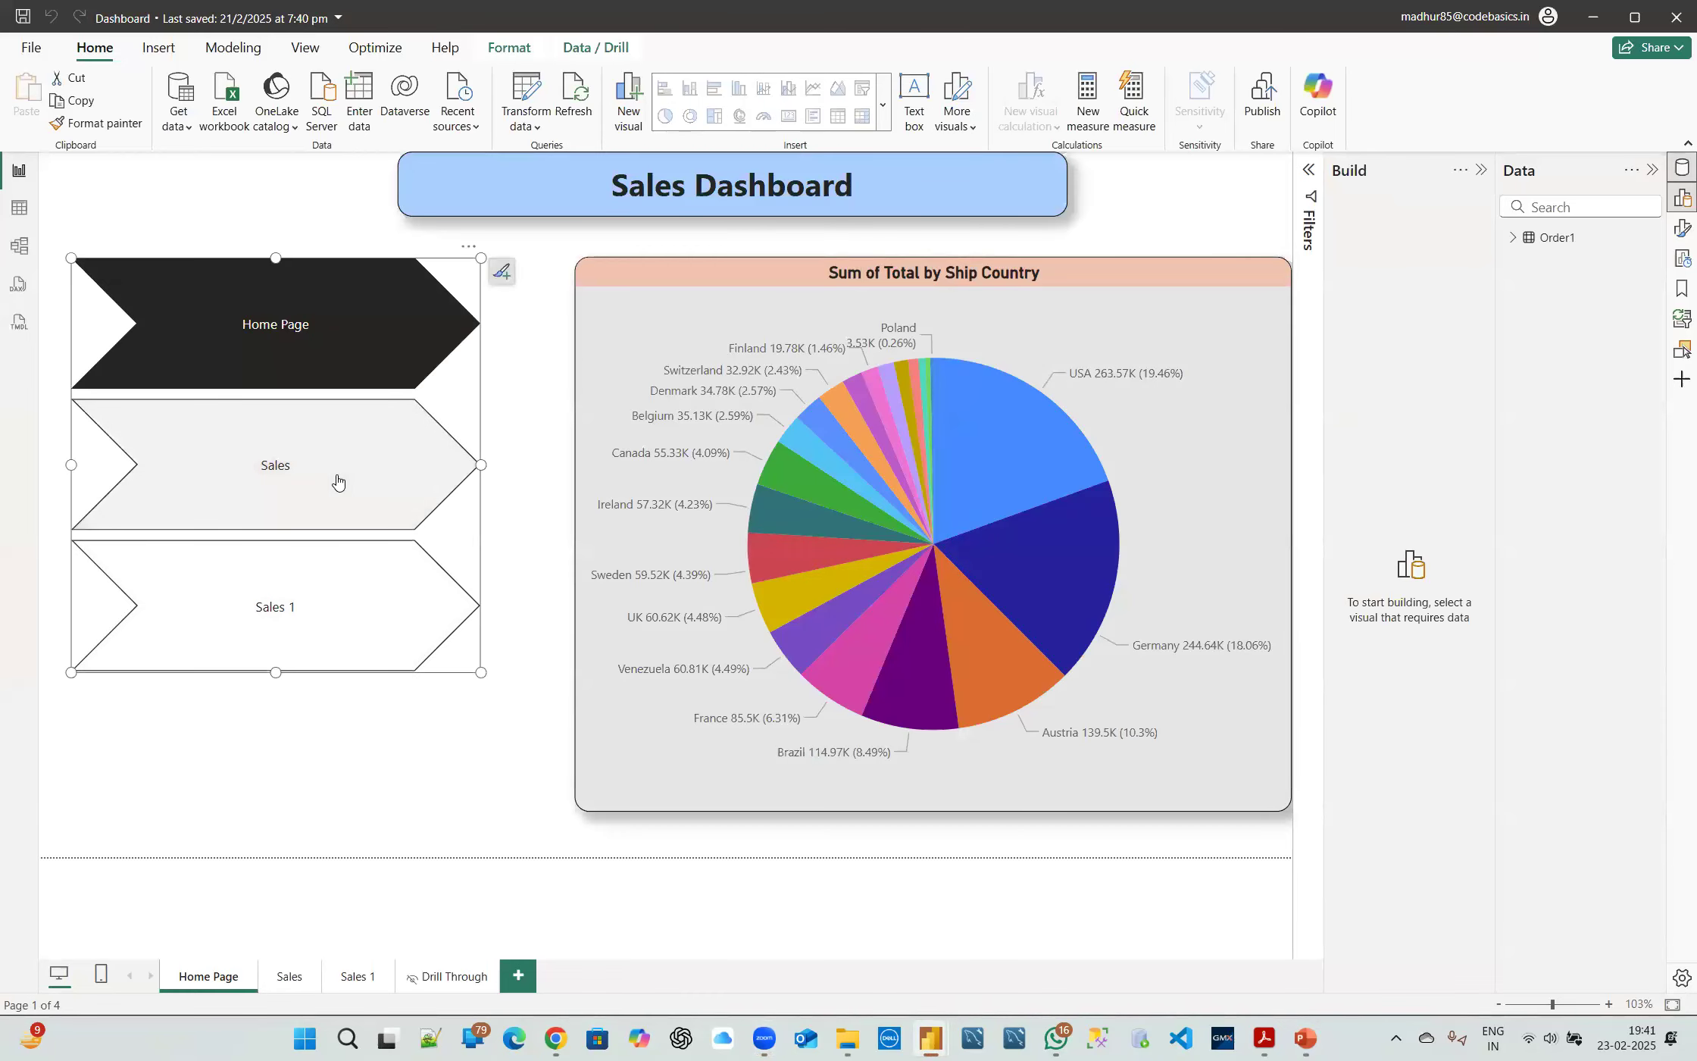
pyautogui.keyDown('ctrl'); pyautogui.click(305, 489); pyautogui.keyUp('ctrl')
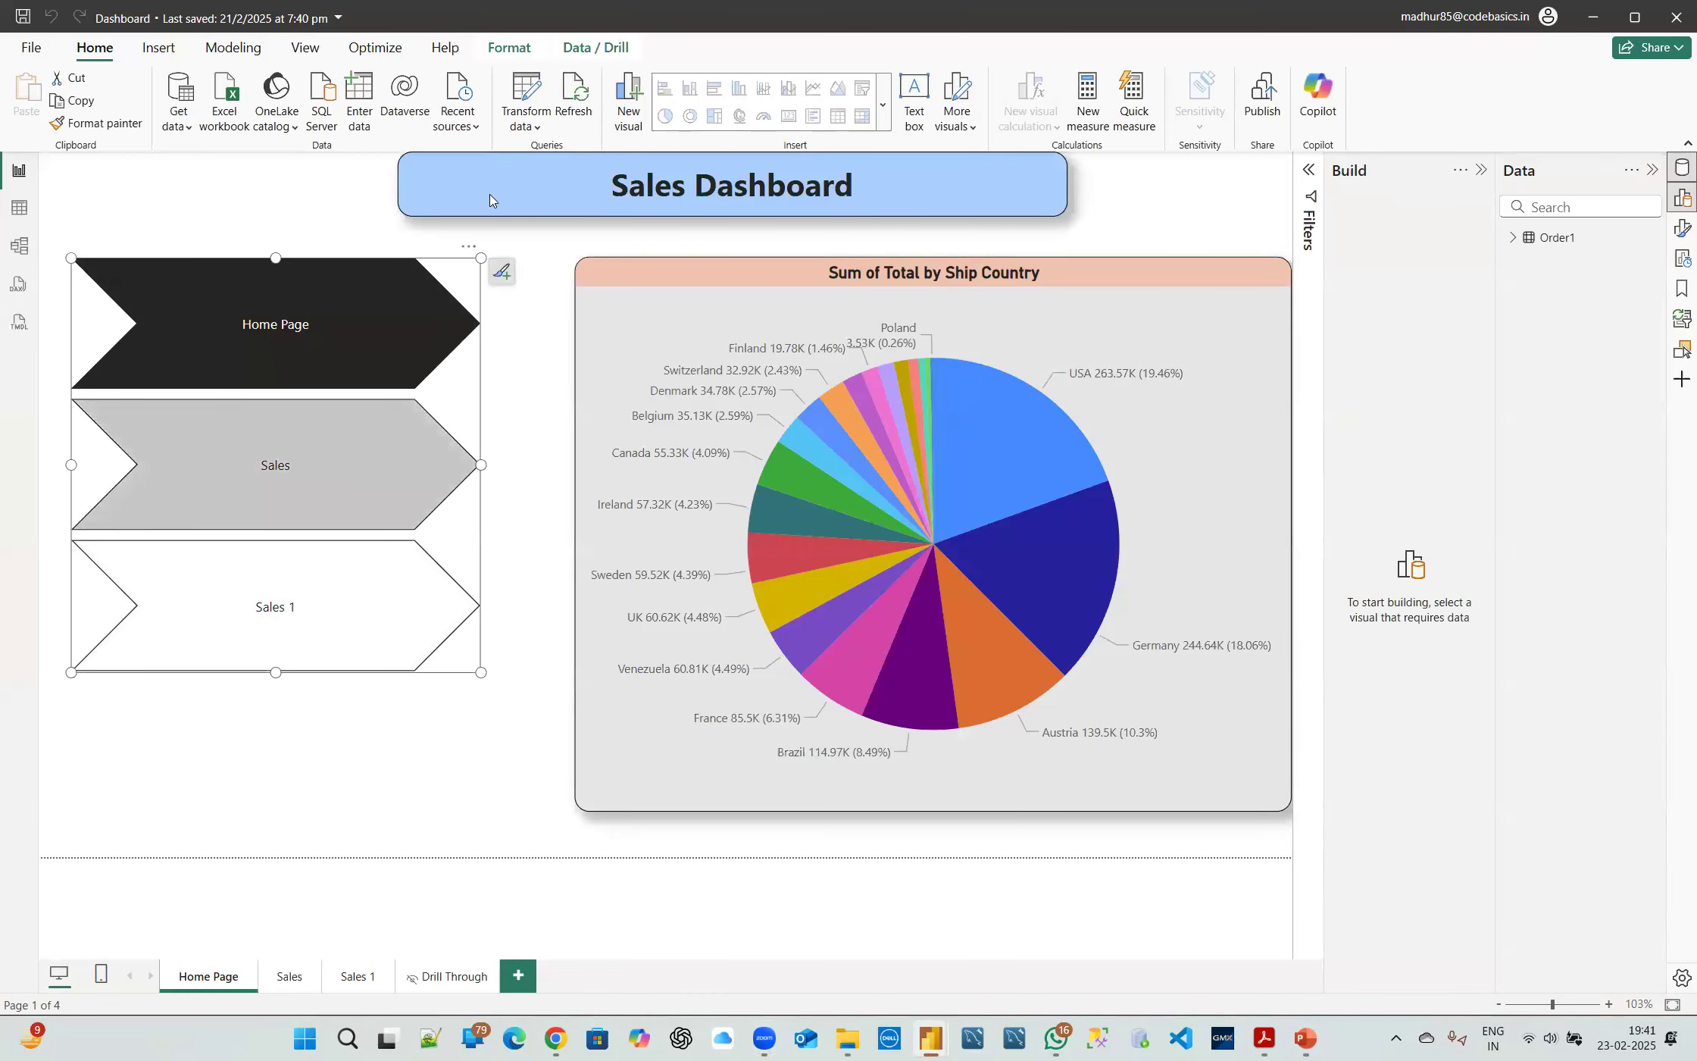
# Open the Dashboard report's Order1 query in Power Query Editor and refresh its data preview
pyautogui.click(533, 94)
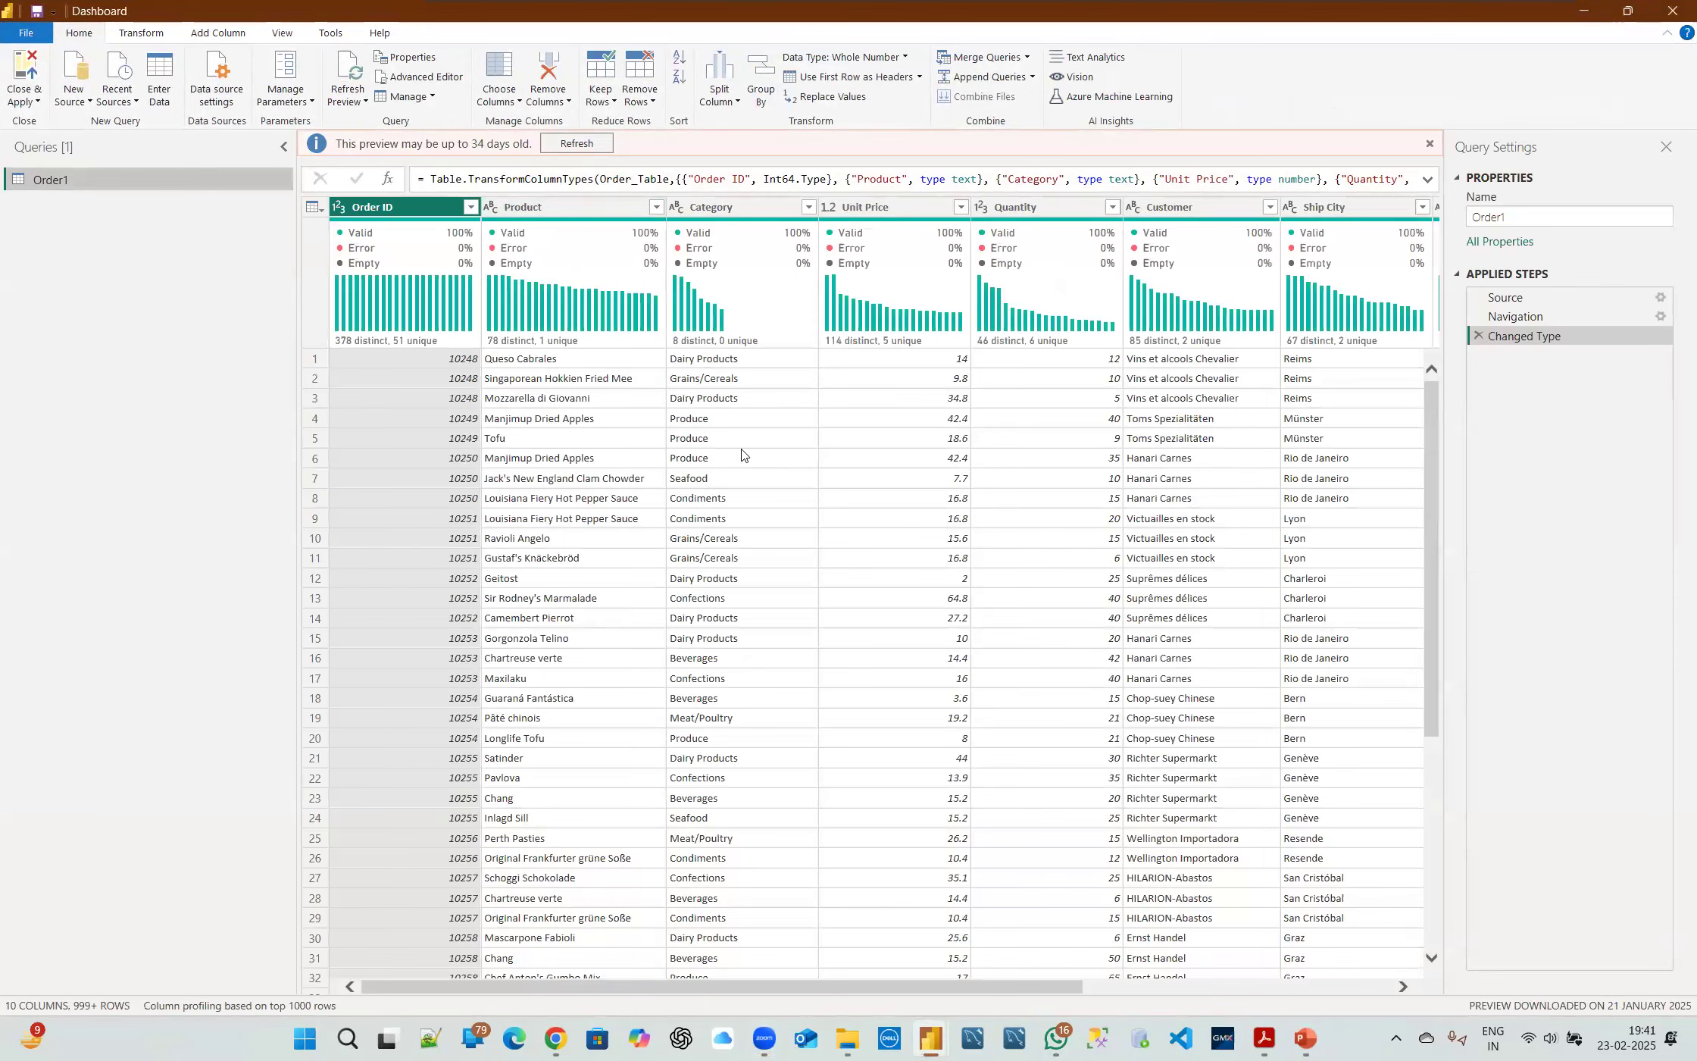
pyautogui.click(1661, 793)
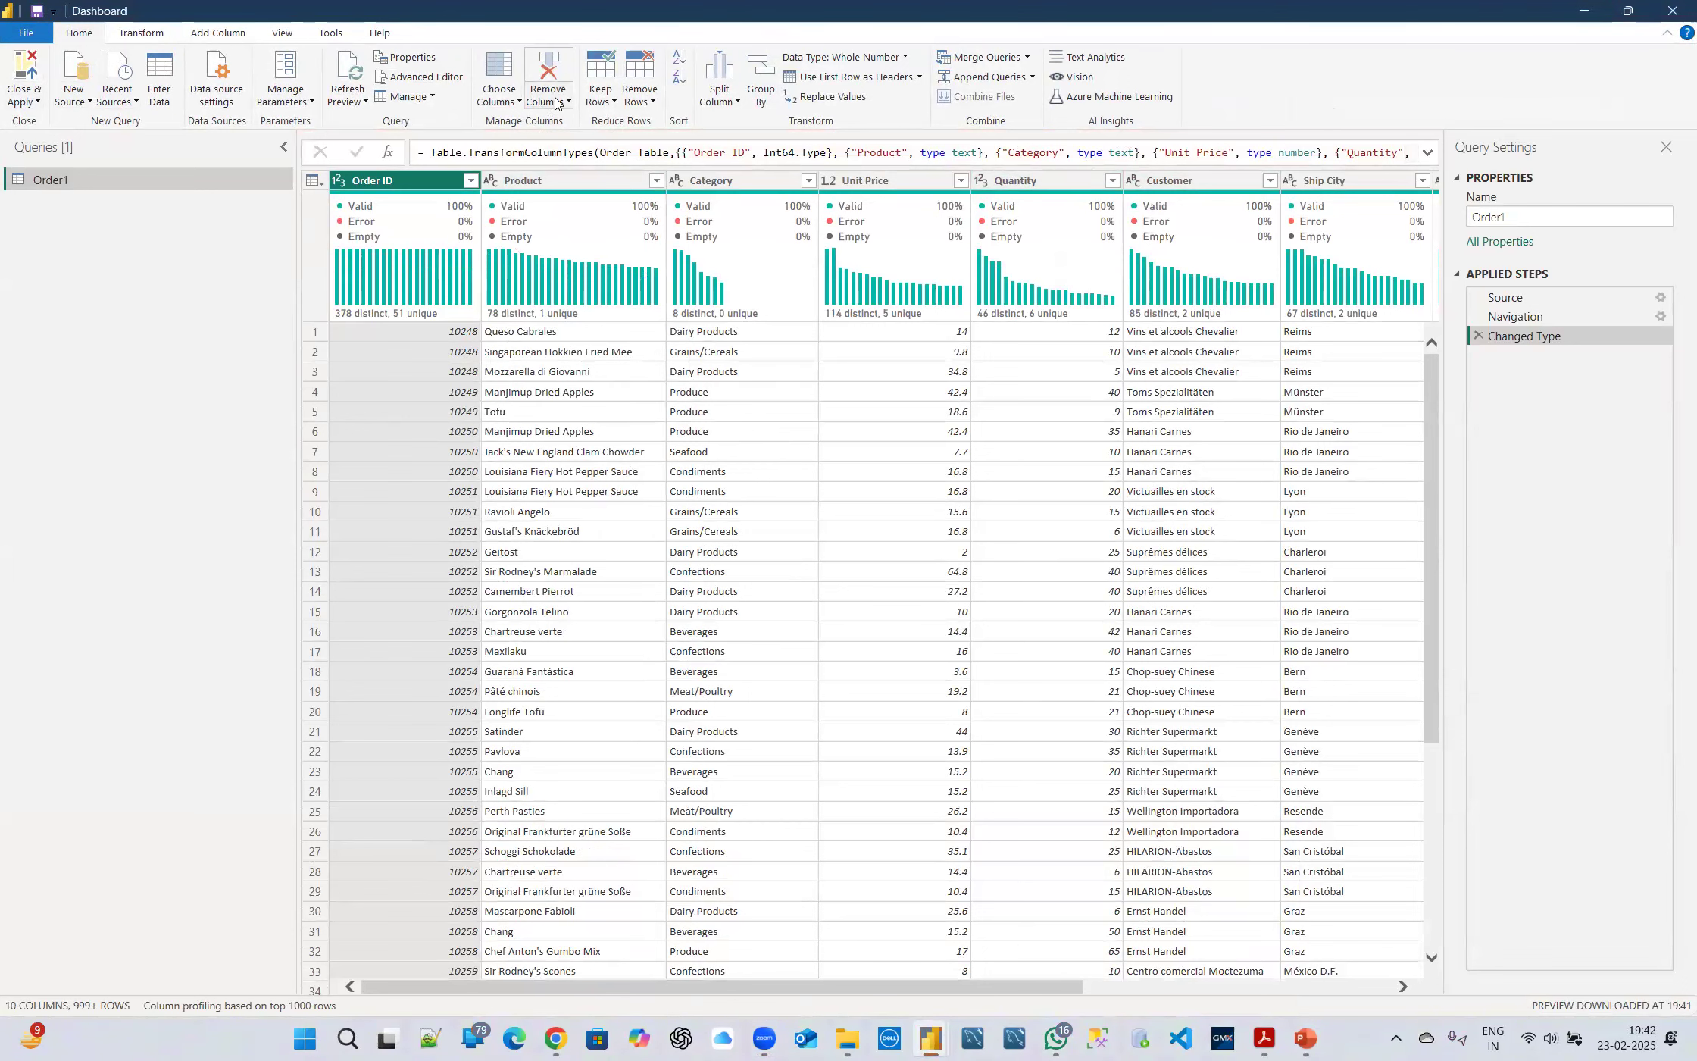
# Review the row-removal options and the text Format options available for the Order1 query
pyautogui.click(641, 91)
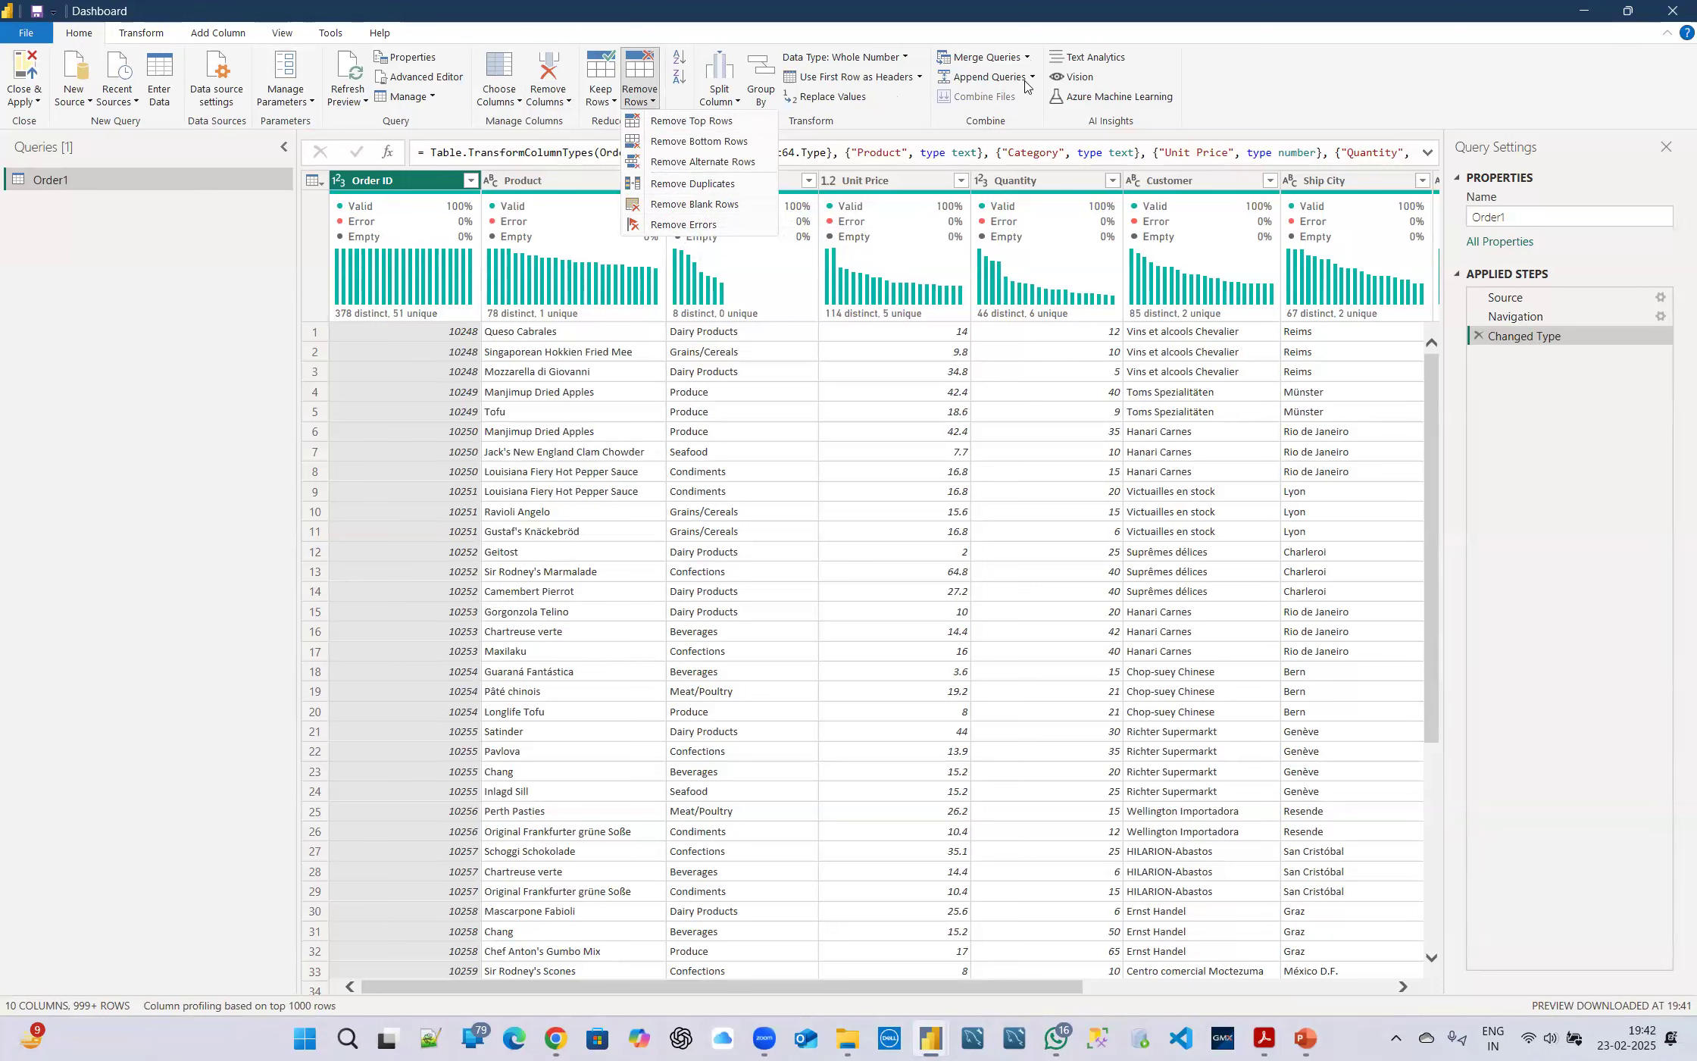
pyautogui.click(915, 133)
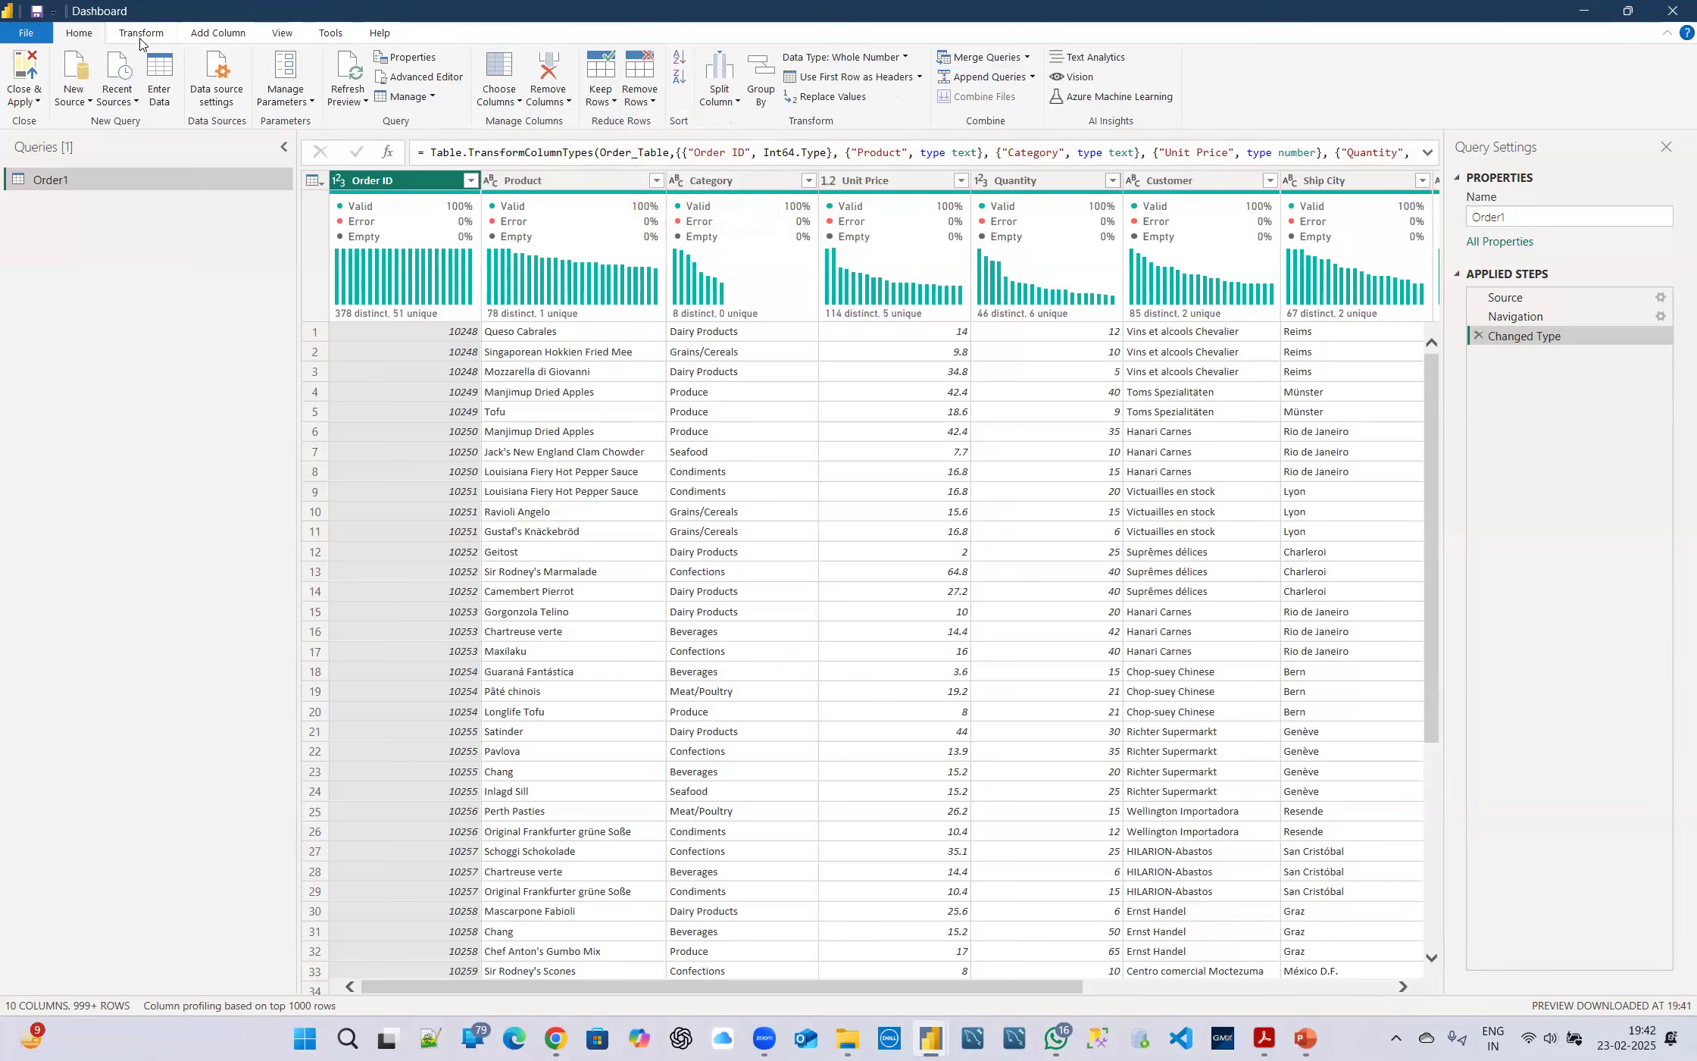
pyautogui.click(140, 36)
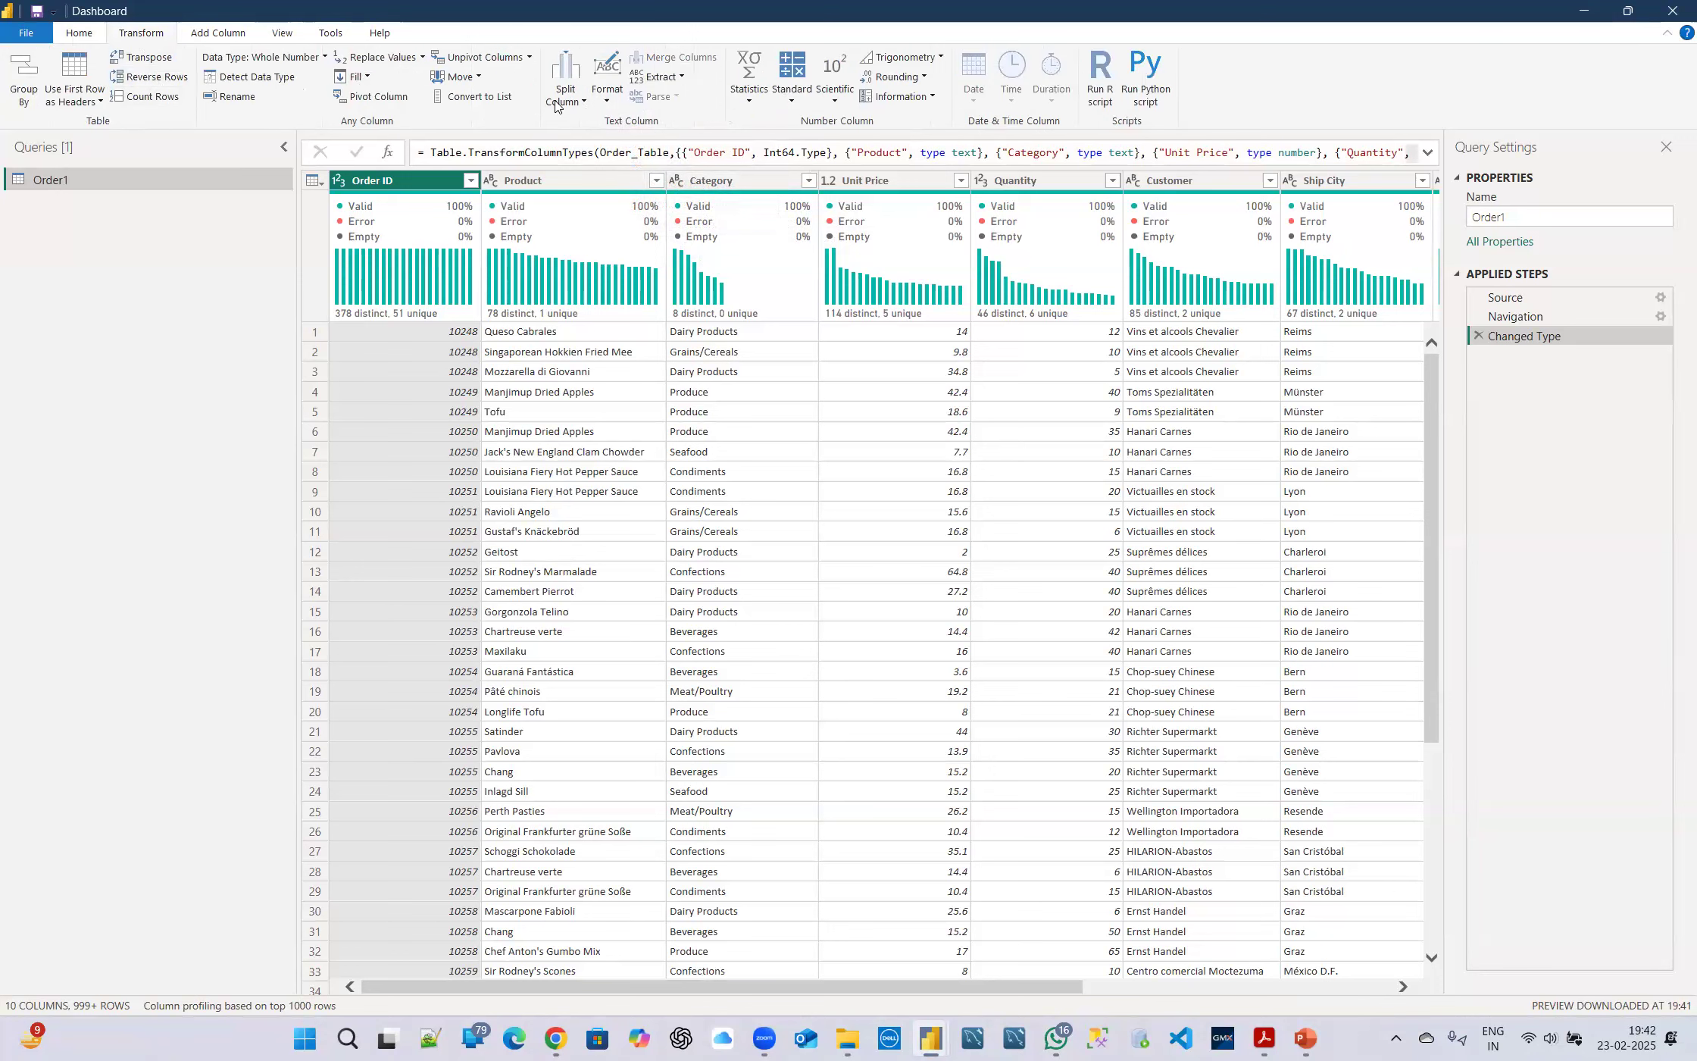
pyautogui.click(615, 104)
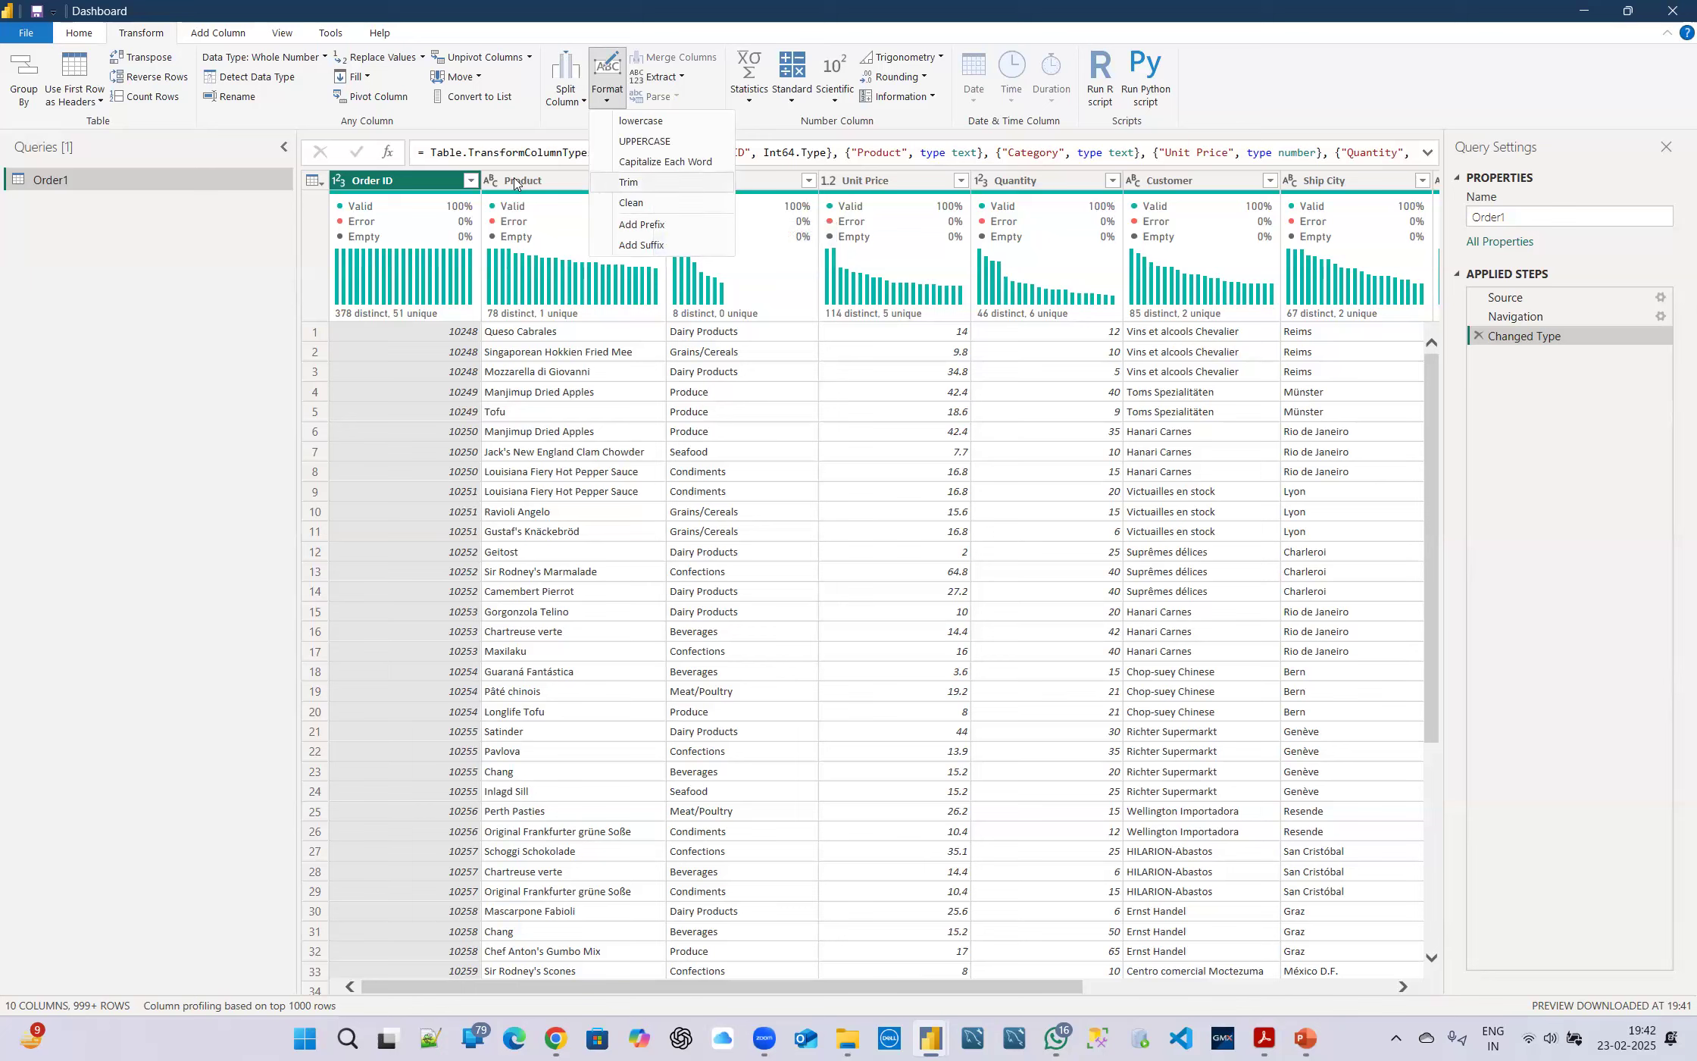
pyautogui.click(364, 179)
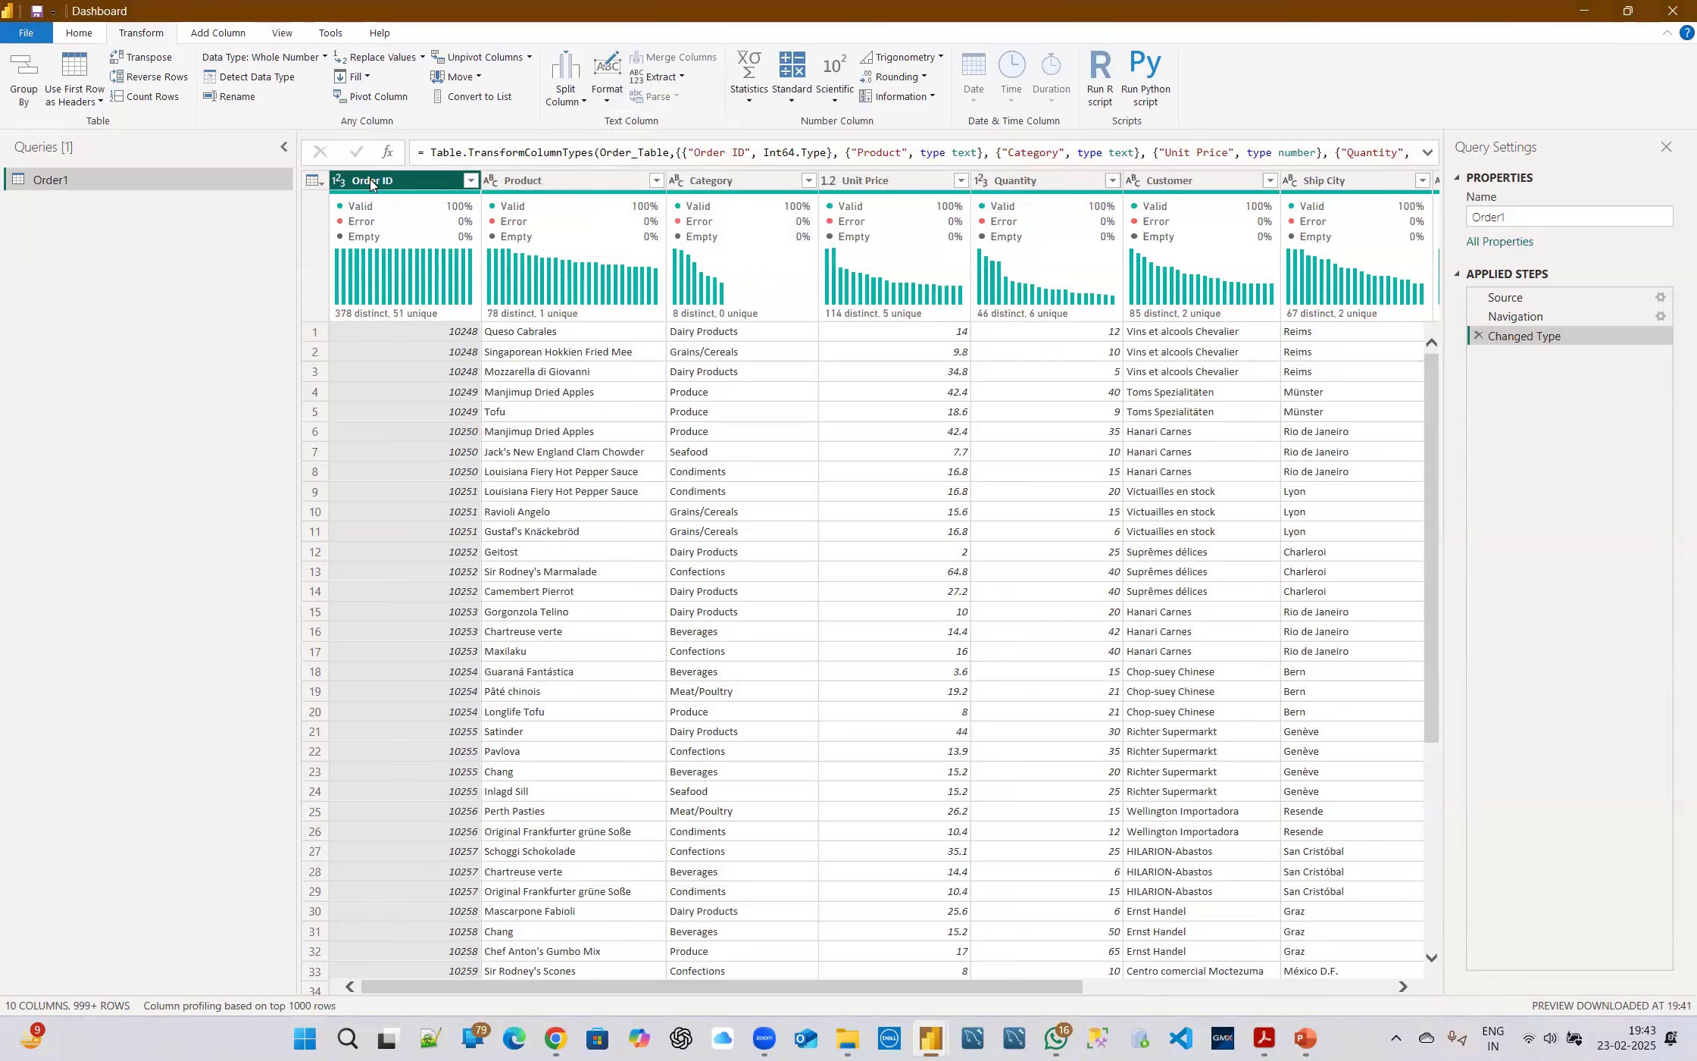
# Narrow the query list and show the commands for adding columns to the Order1 query
pyautogui.moveTo(196, 244); pyautogui.dragTo(167, 244)
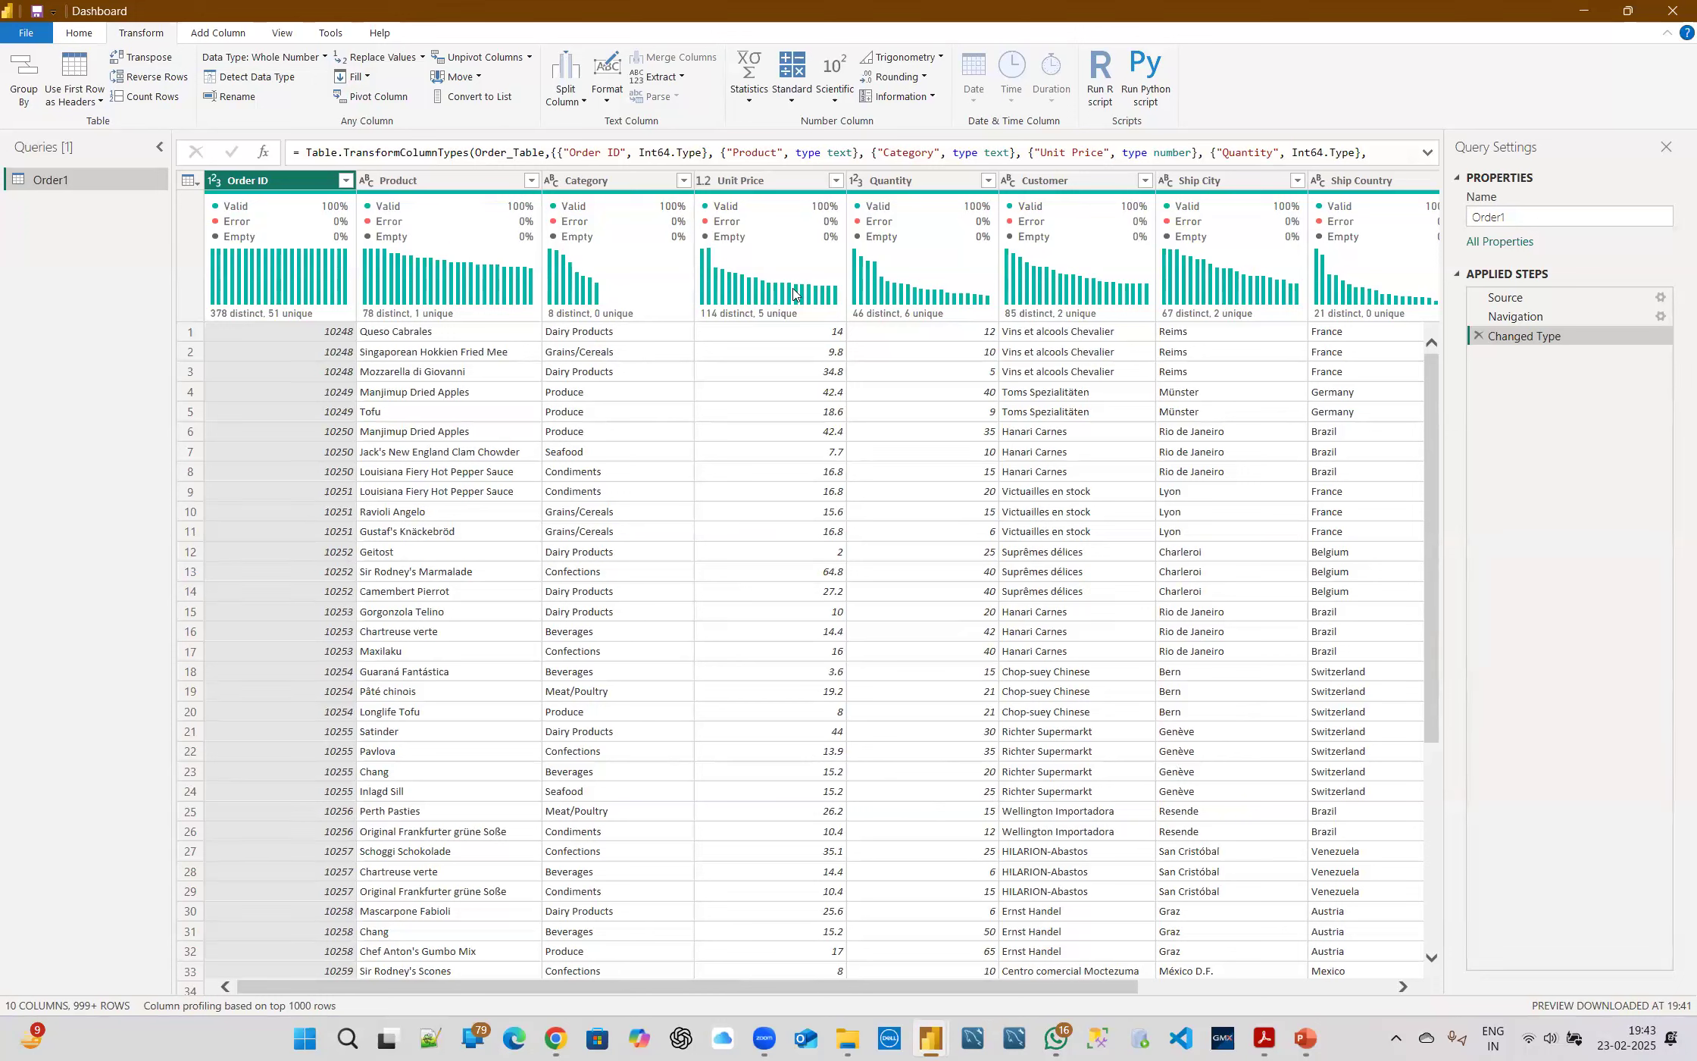
pyautogui.moveTo(794, 294)
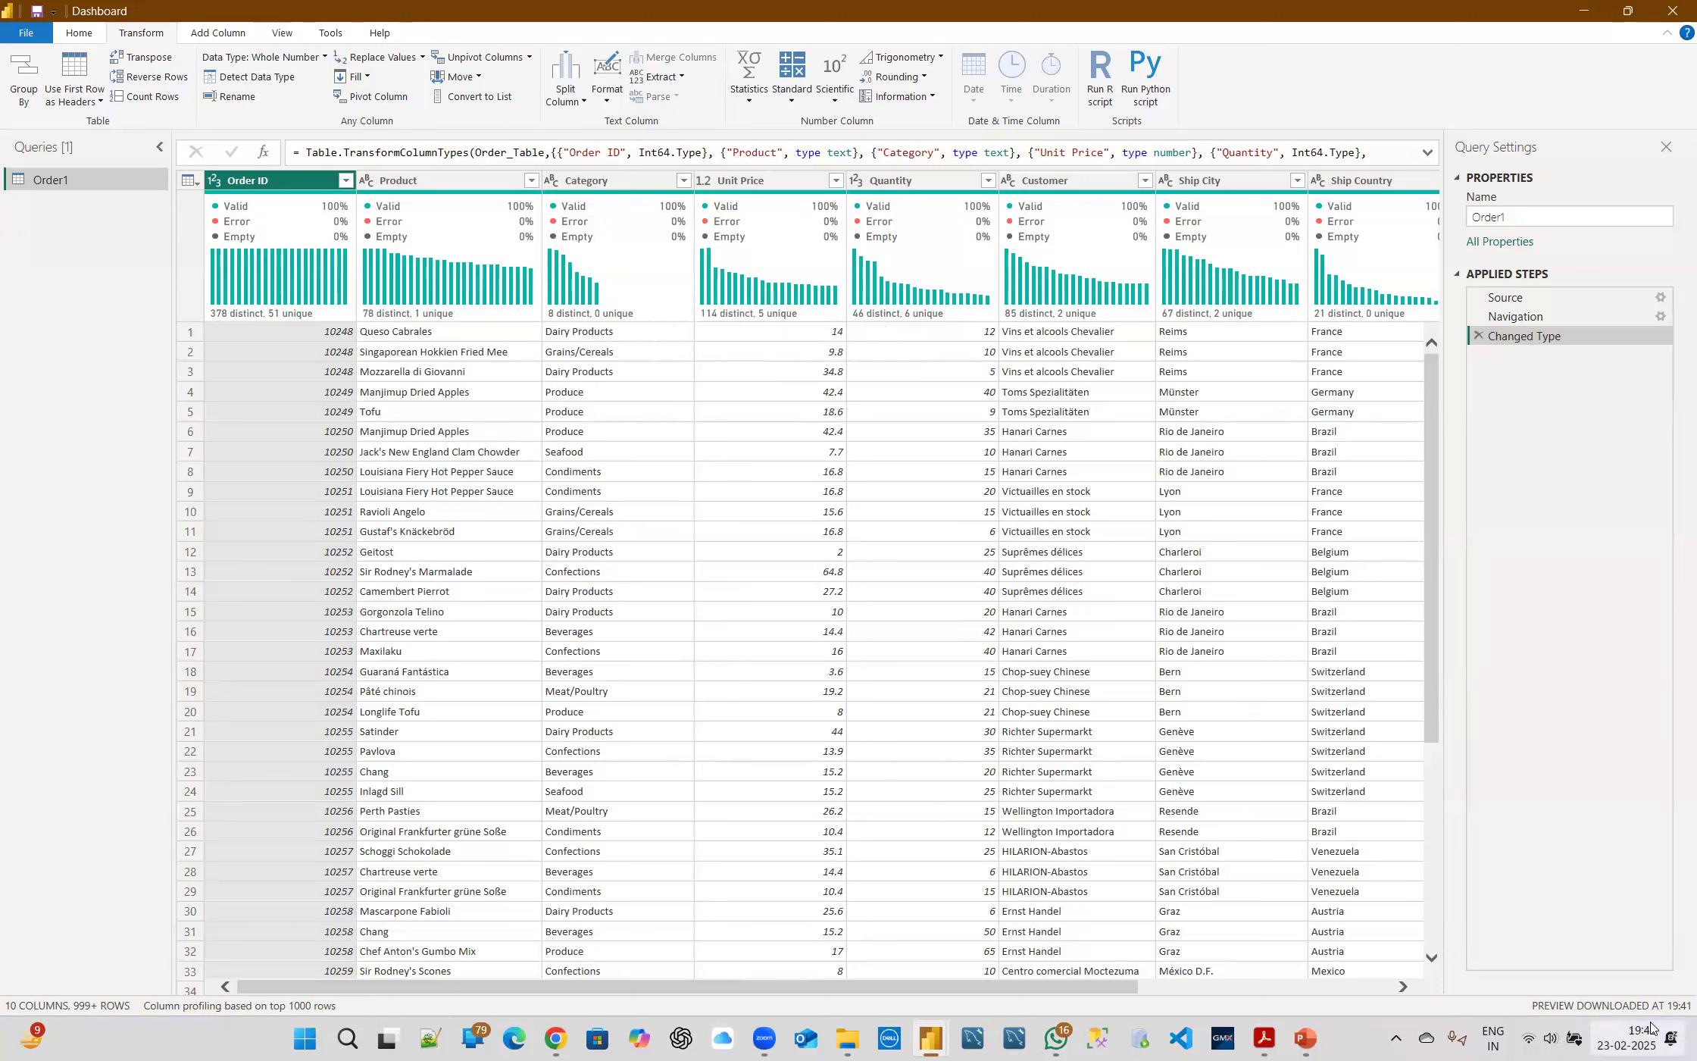
pyautogui.moveTo(1305, 1039)
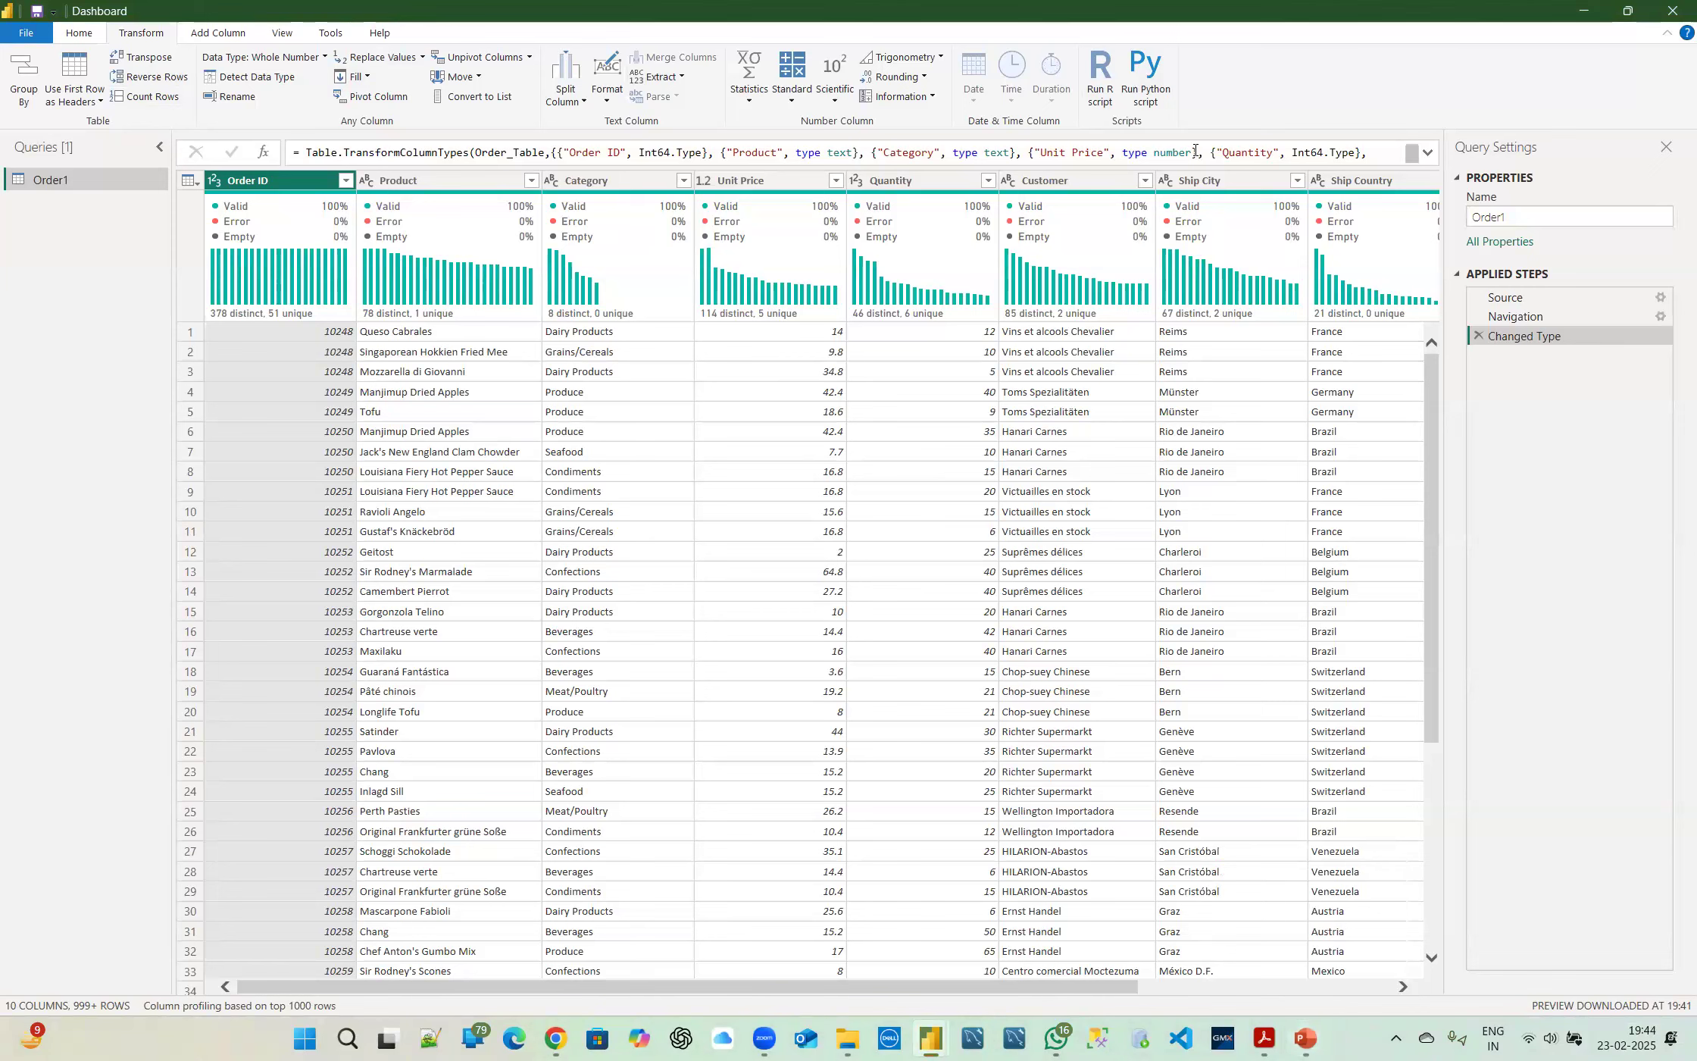
pyautogui.click(231, 38)
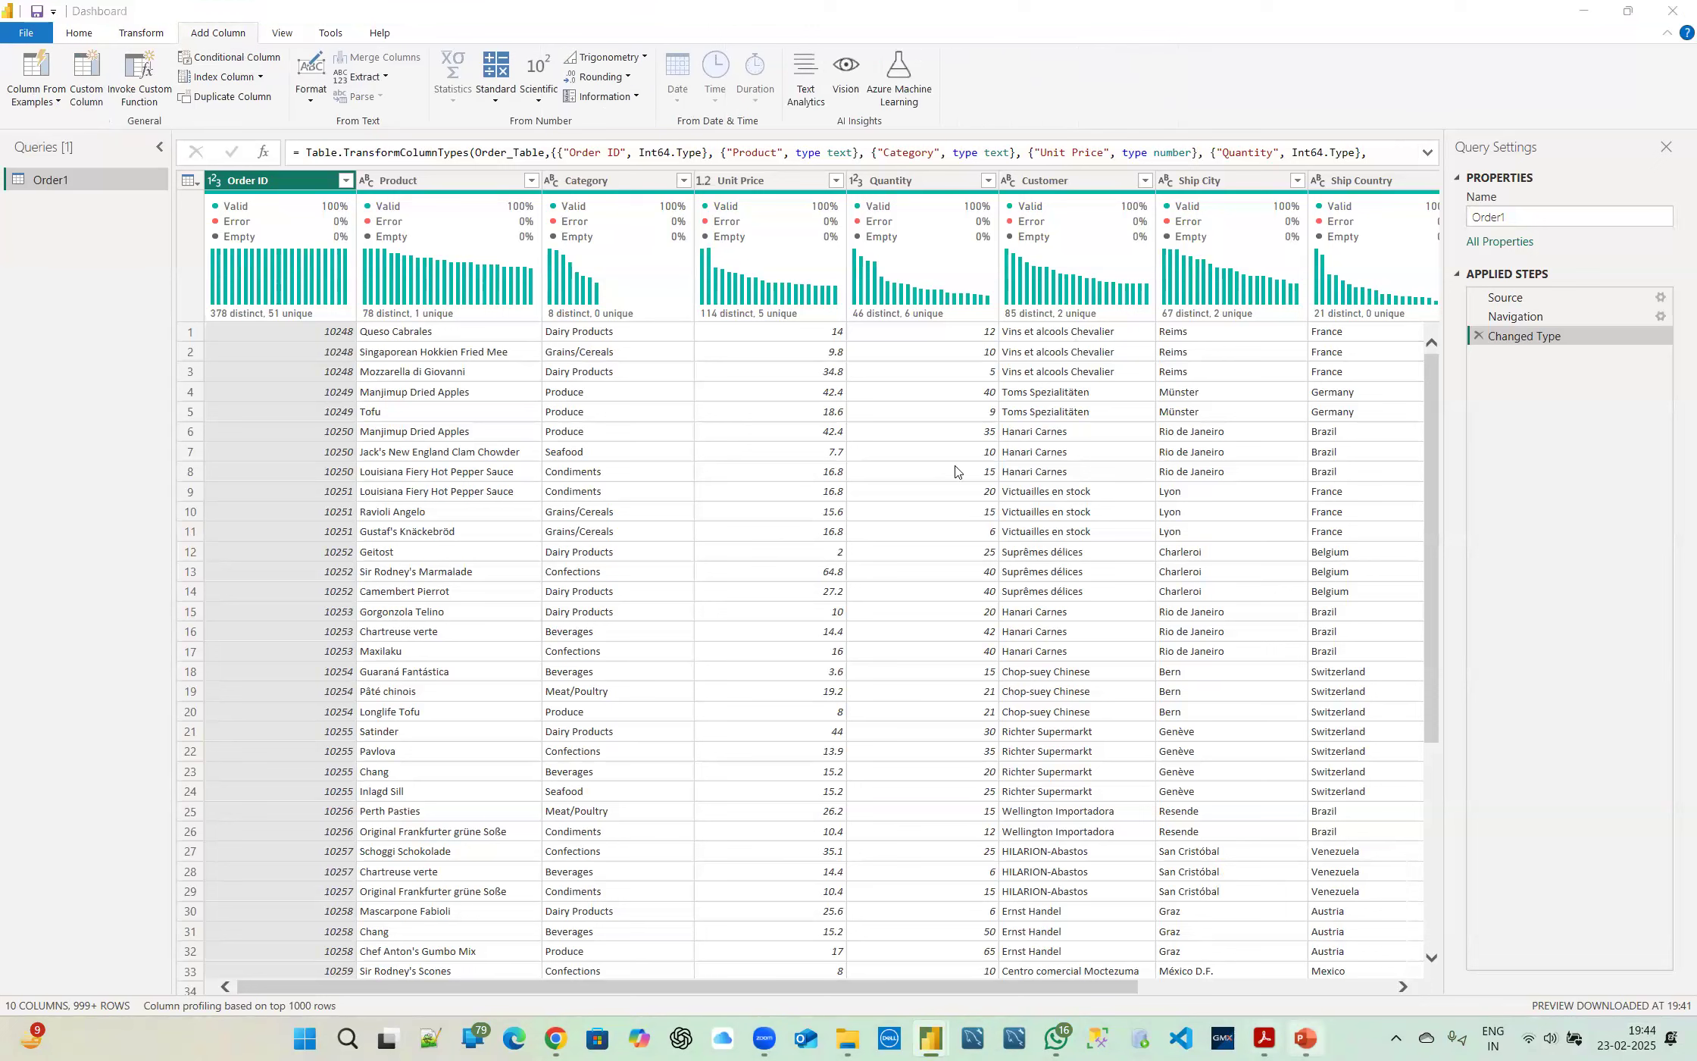
# Check the PowerPoint slide on Power BI's building blocks, switch to the Ecommerce Dashboard's model view in Power BI Desktop, and collapse its Properties pane
pyautogui.hotkey('alt', 'Tab')
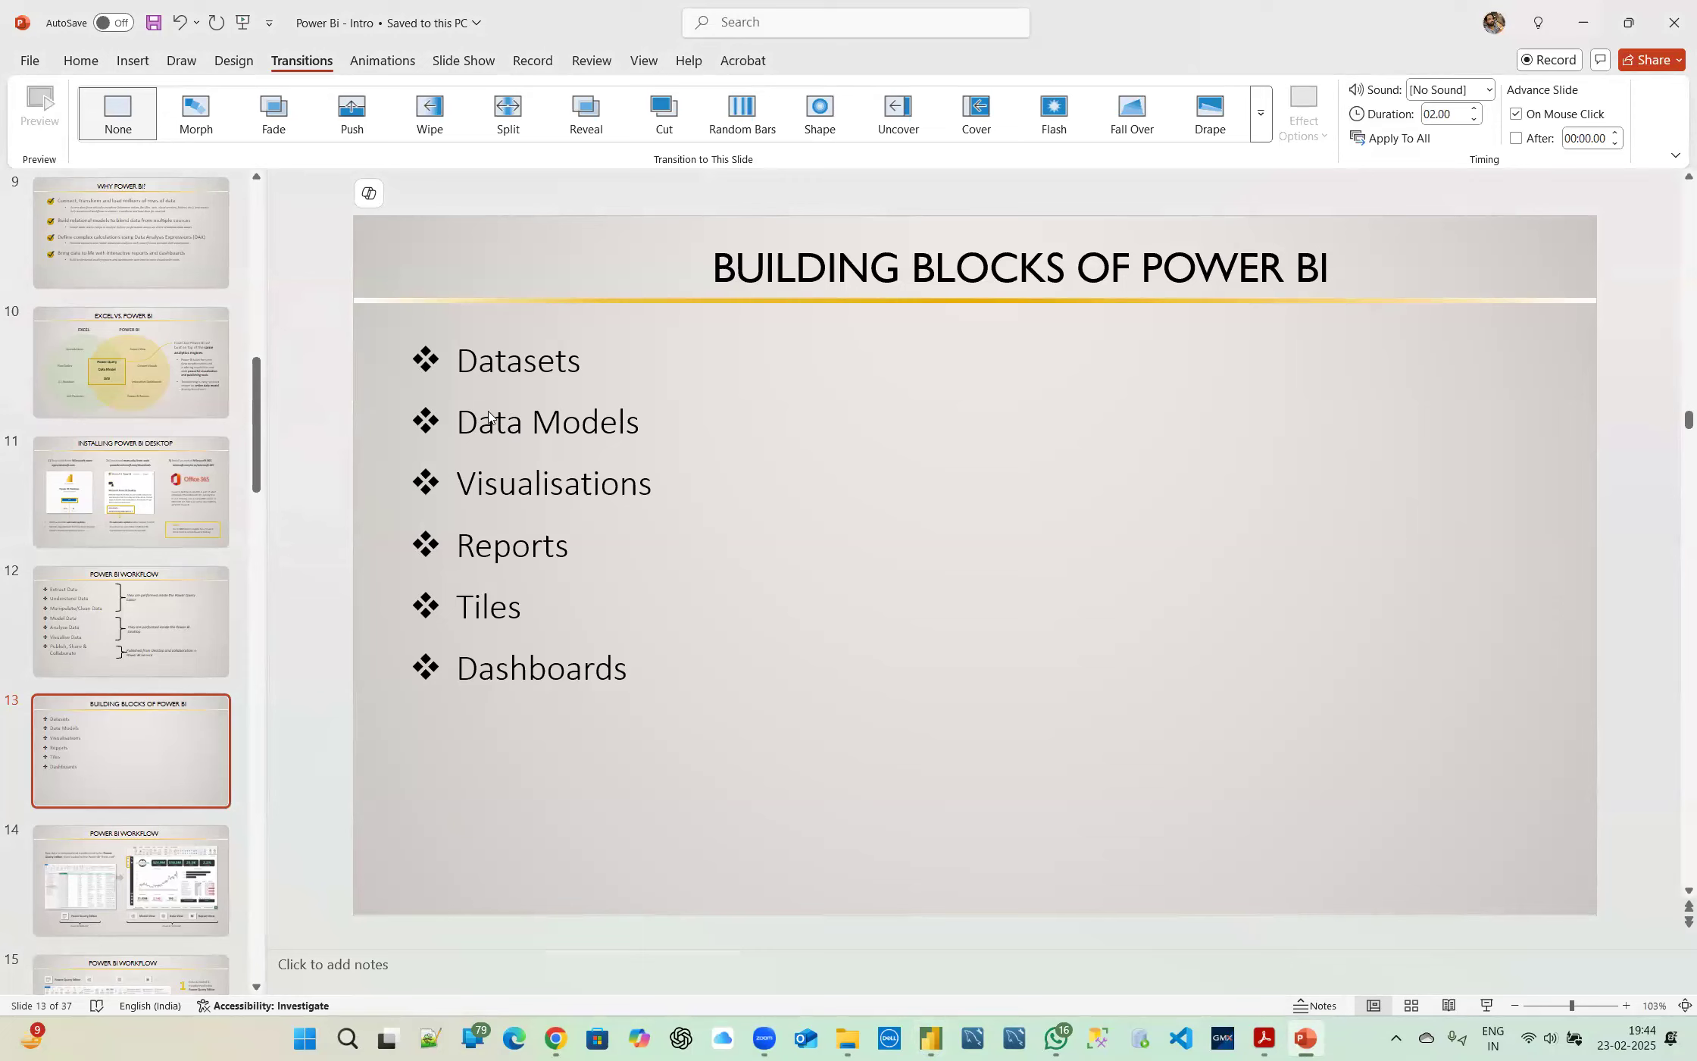
pyautogui.moveTo(930, 1038)
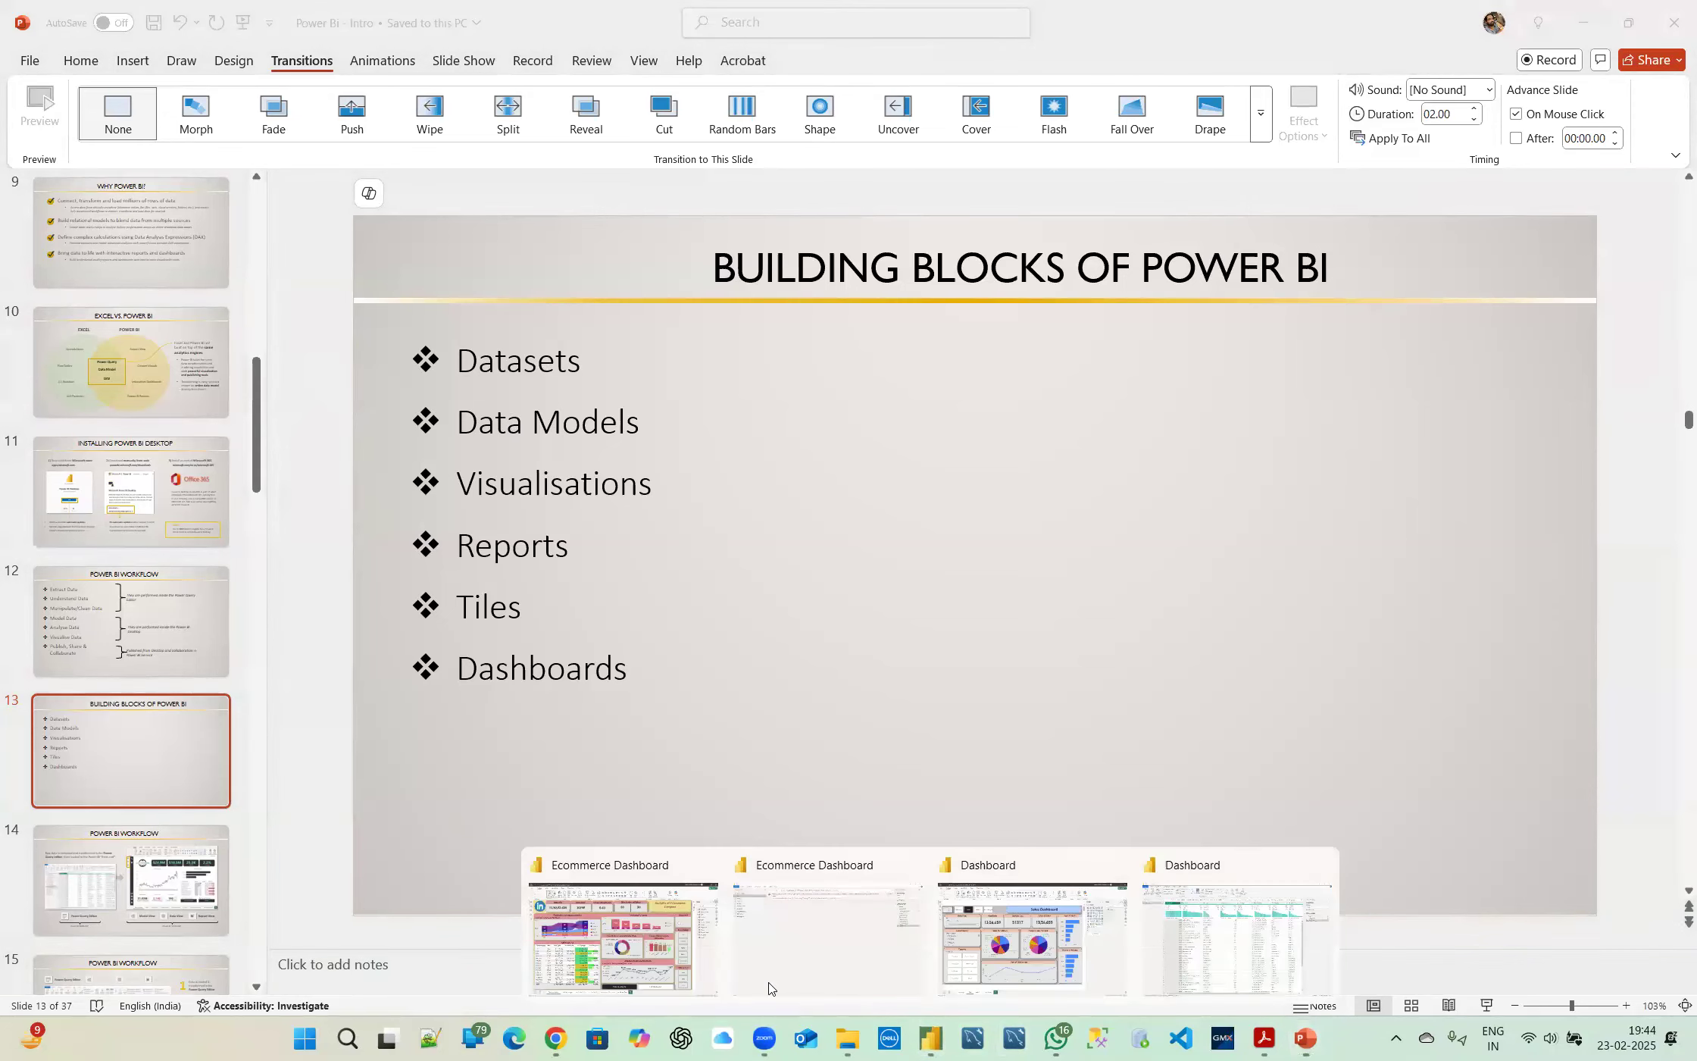
pyautogui.click(657, 959)
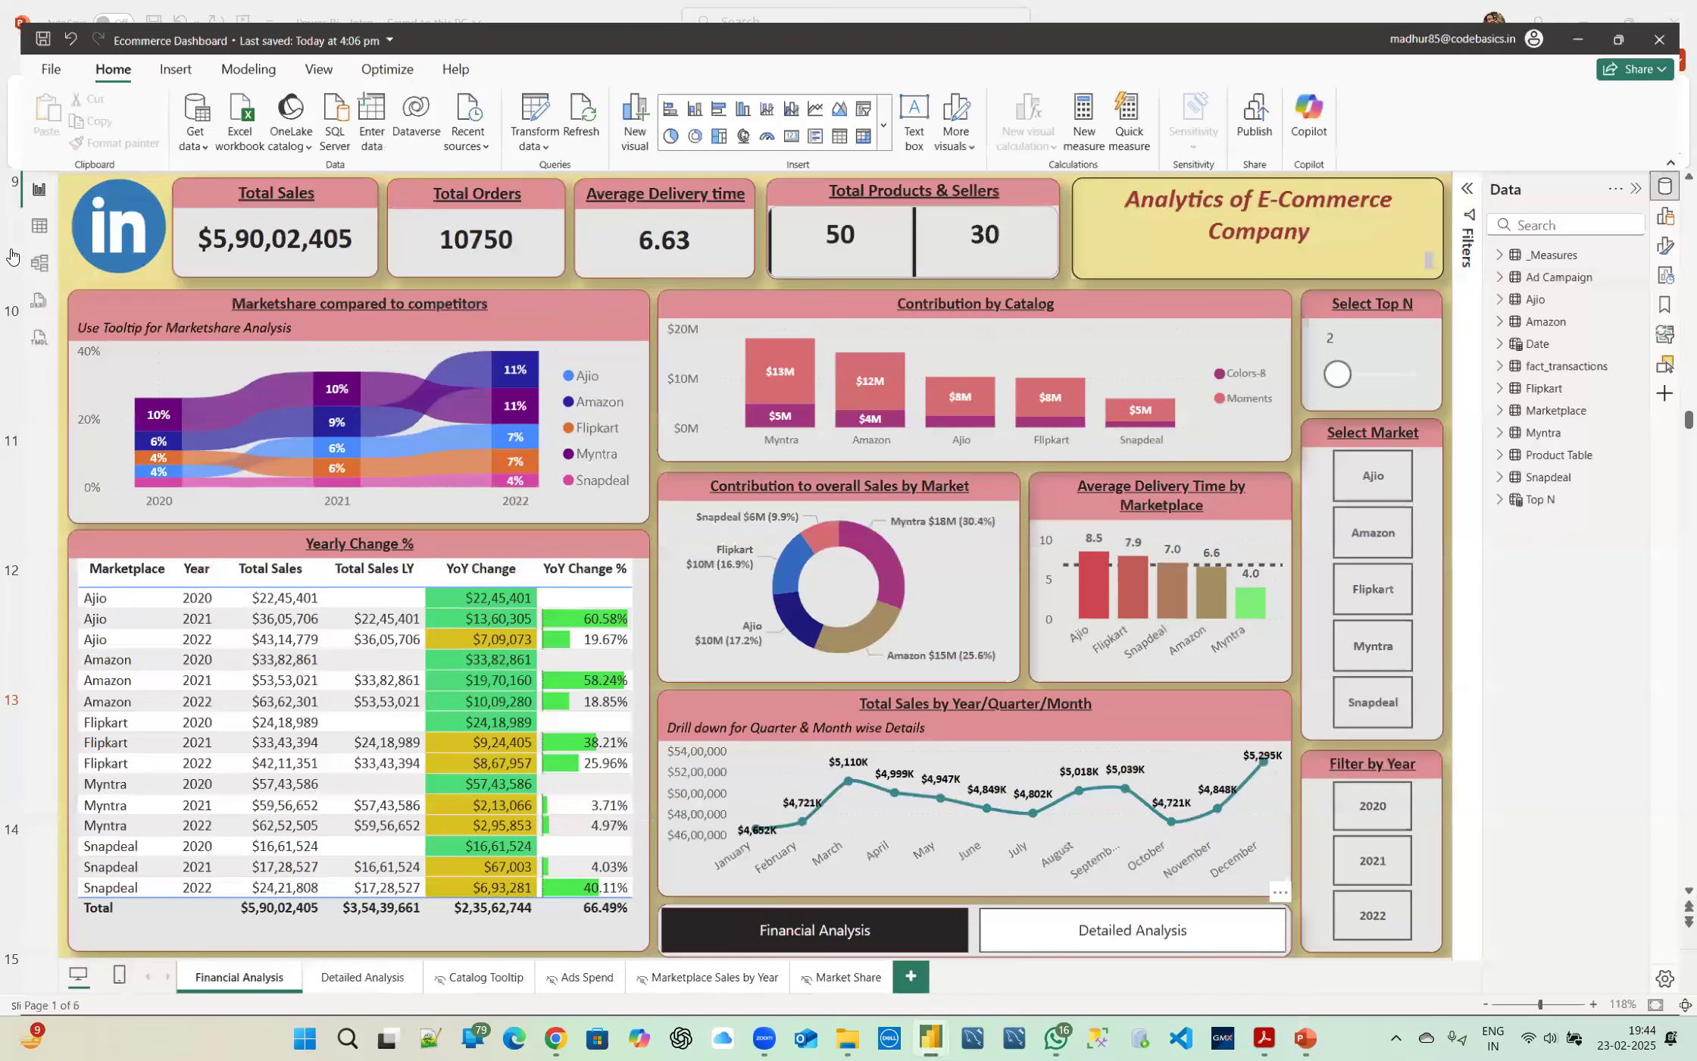
pyautogui.click(29, 262)
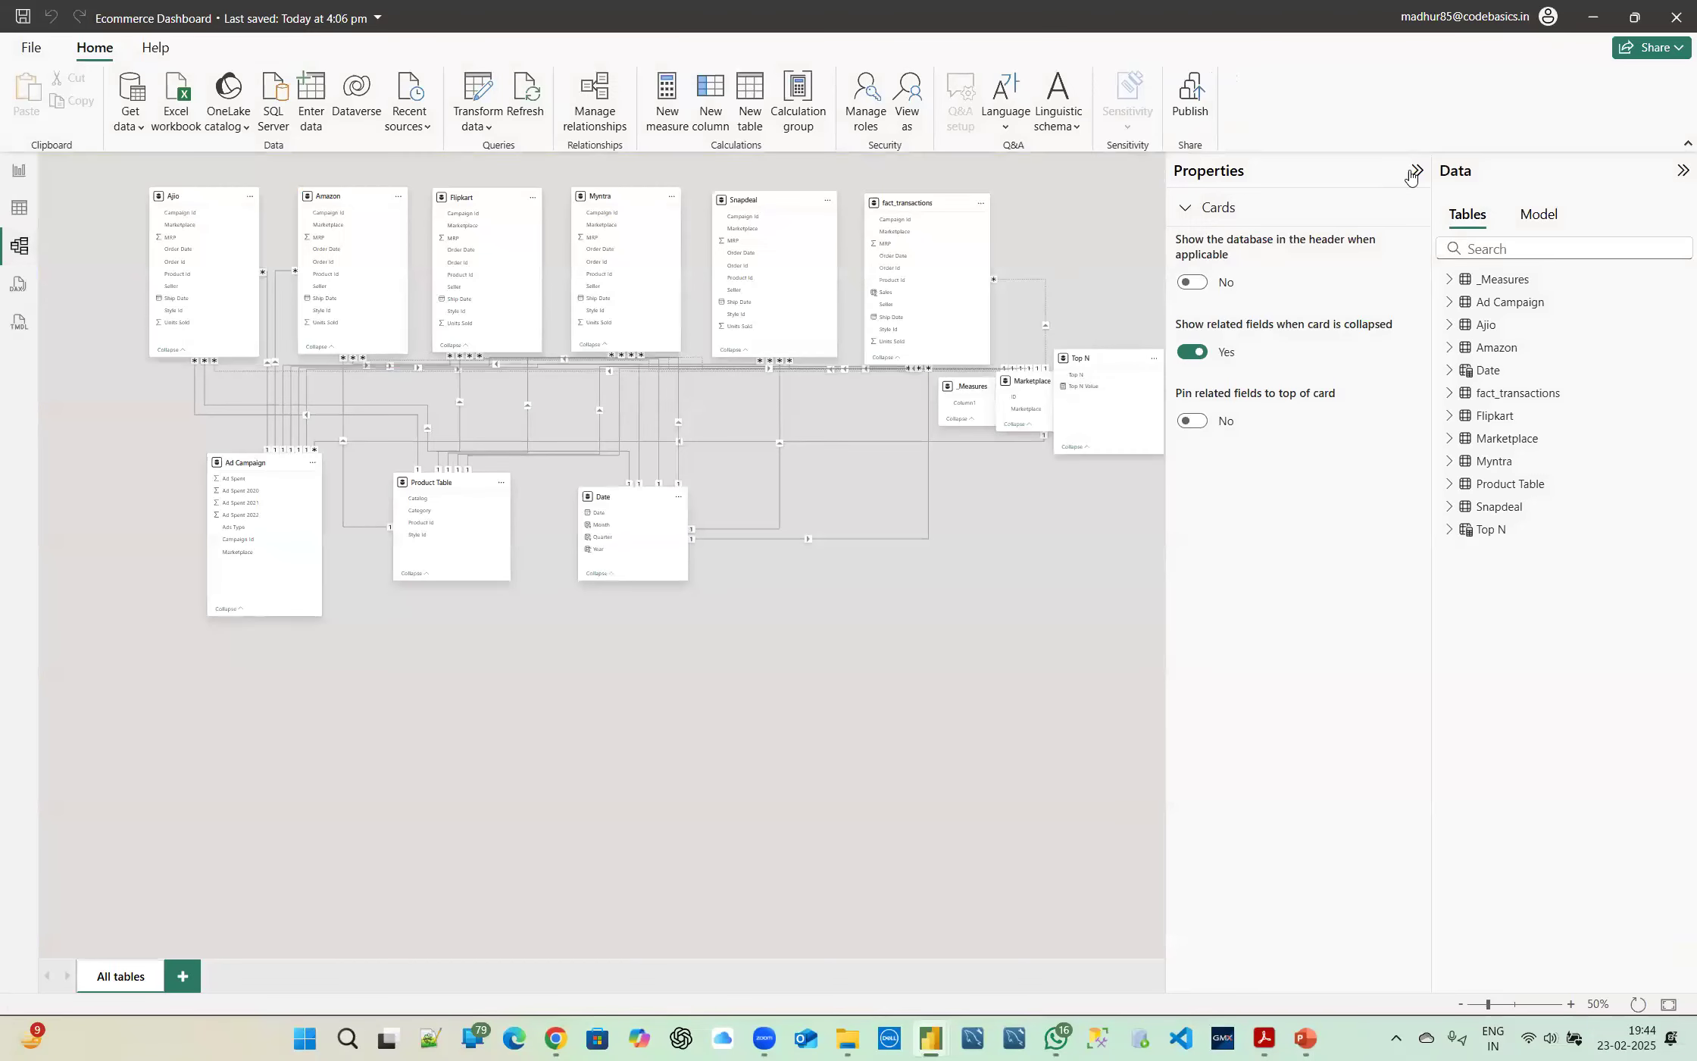
pyautogui.click(1414, 172)
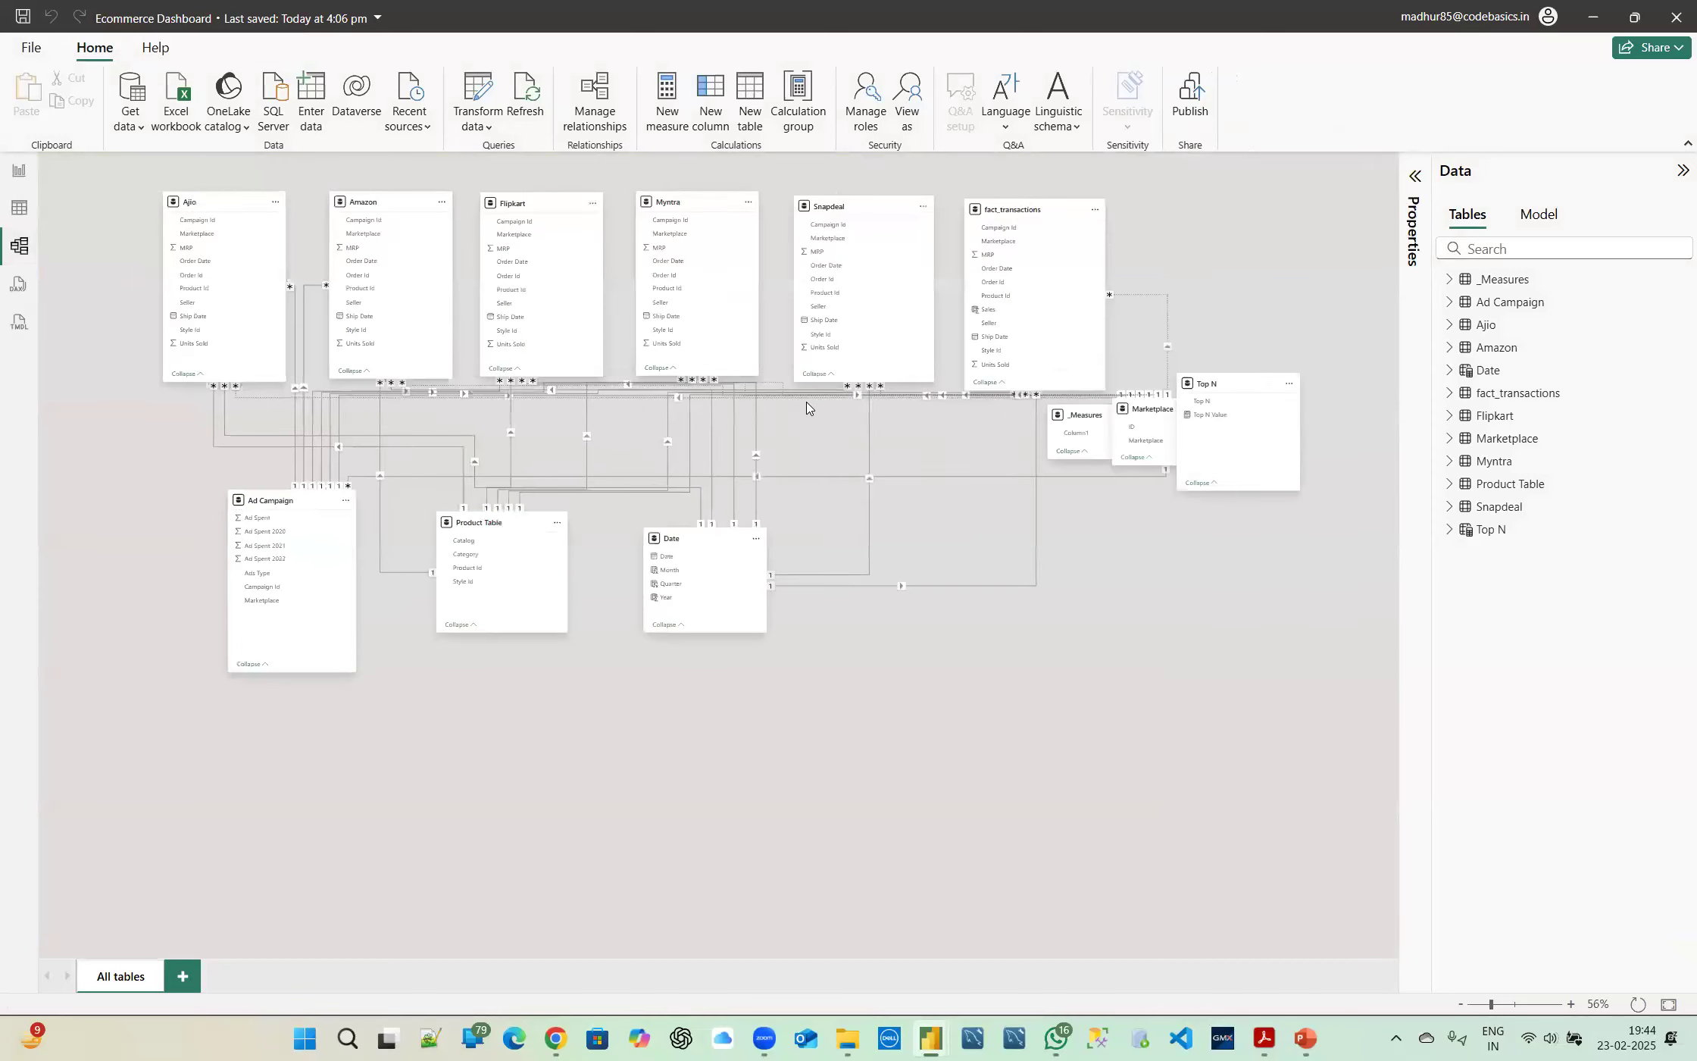
# Examine the relationships linking the marketplace tables with the Ad Campaign, Product Table and Date tables
pyautogui.scroll(1, 818, 424)
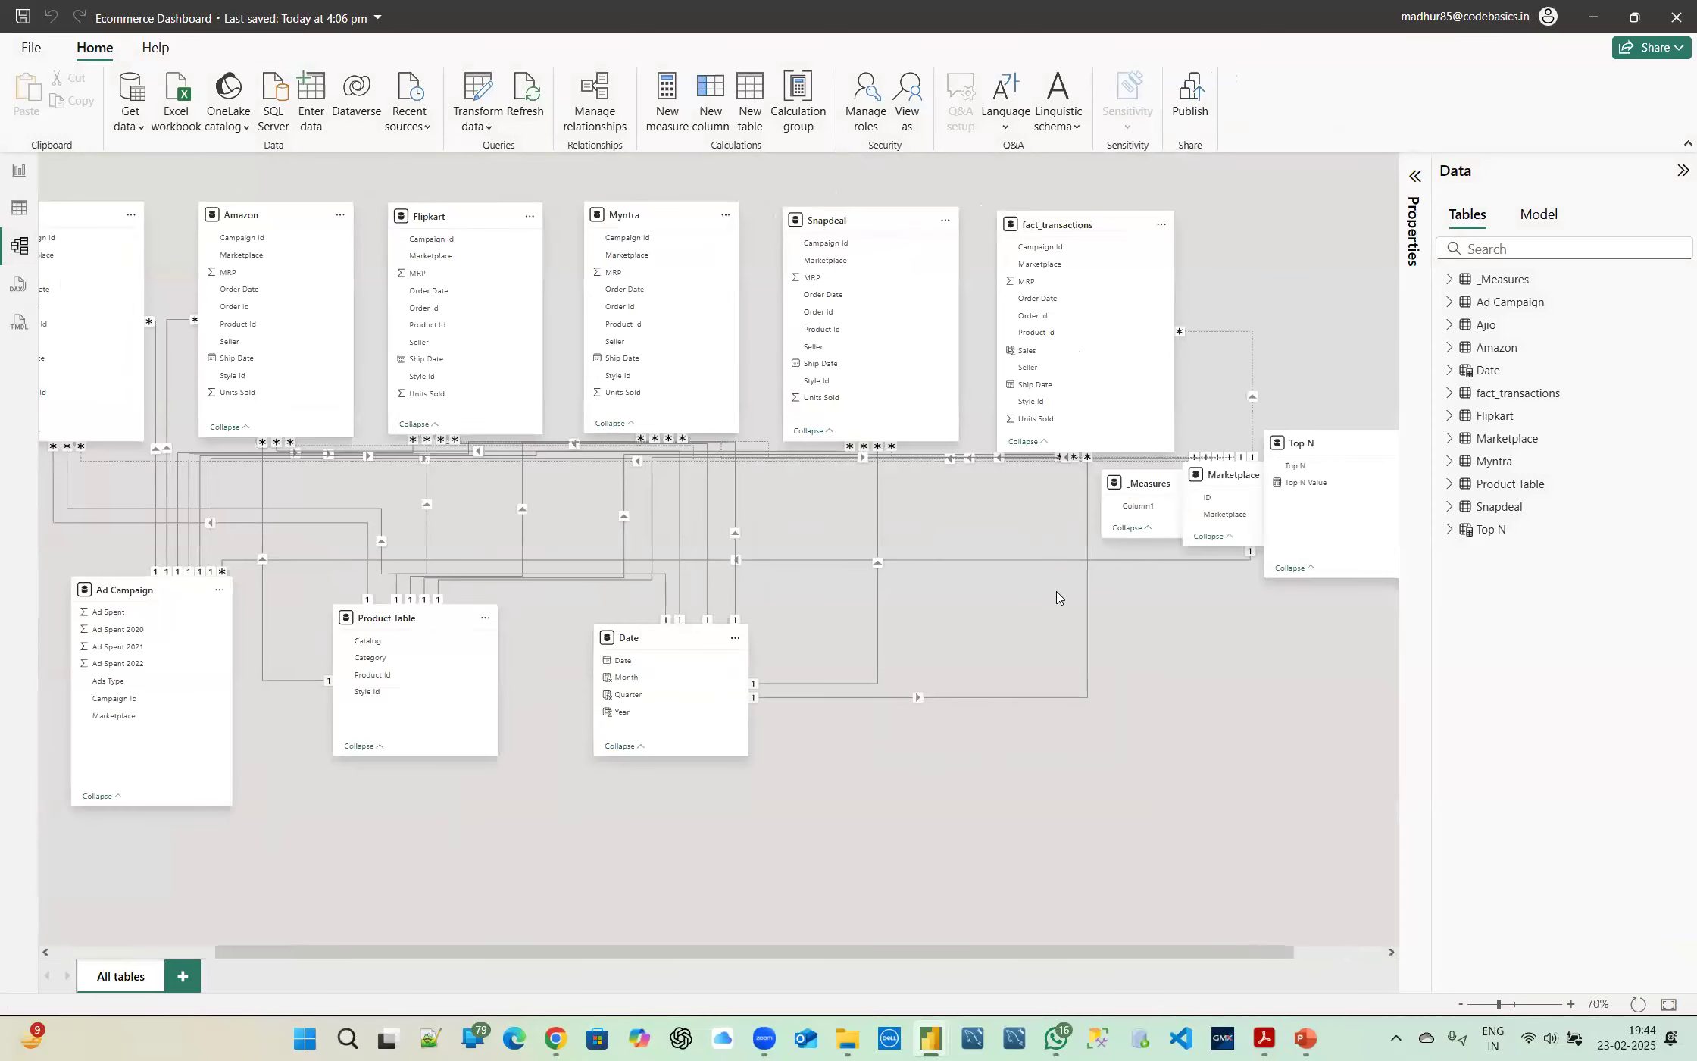
pyautogui.moveTo(654, 951); pyautogui.dragTo(492, 951)
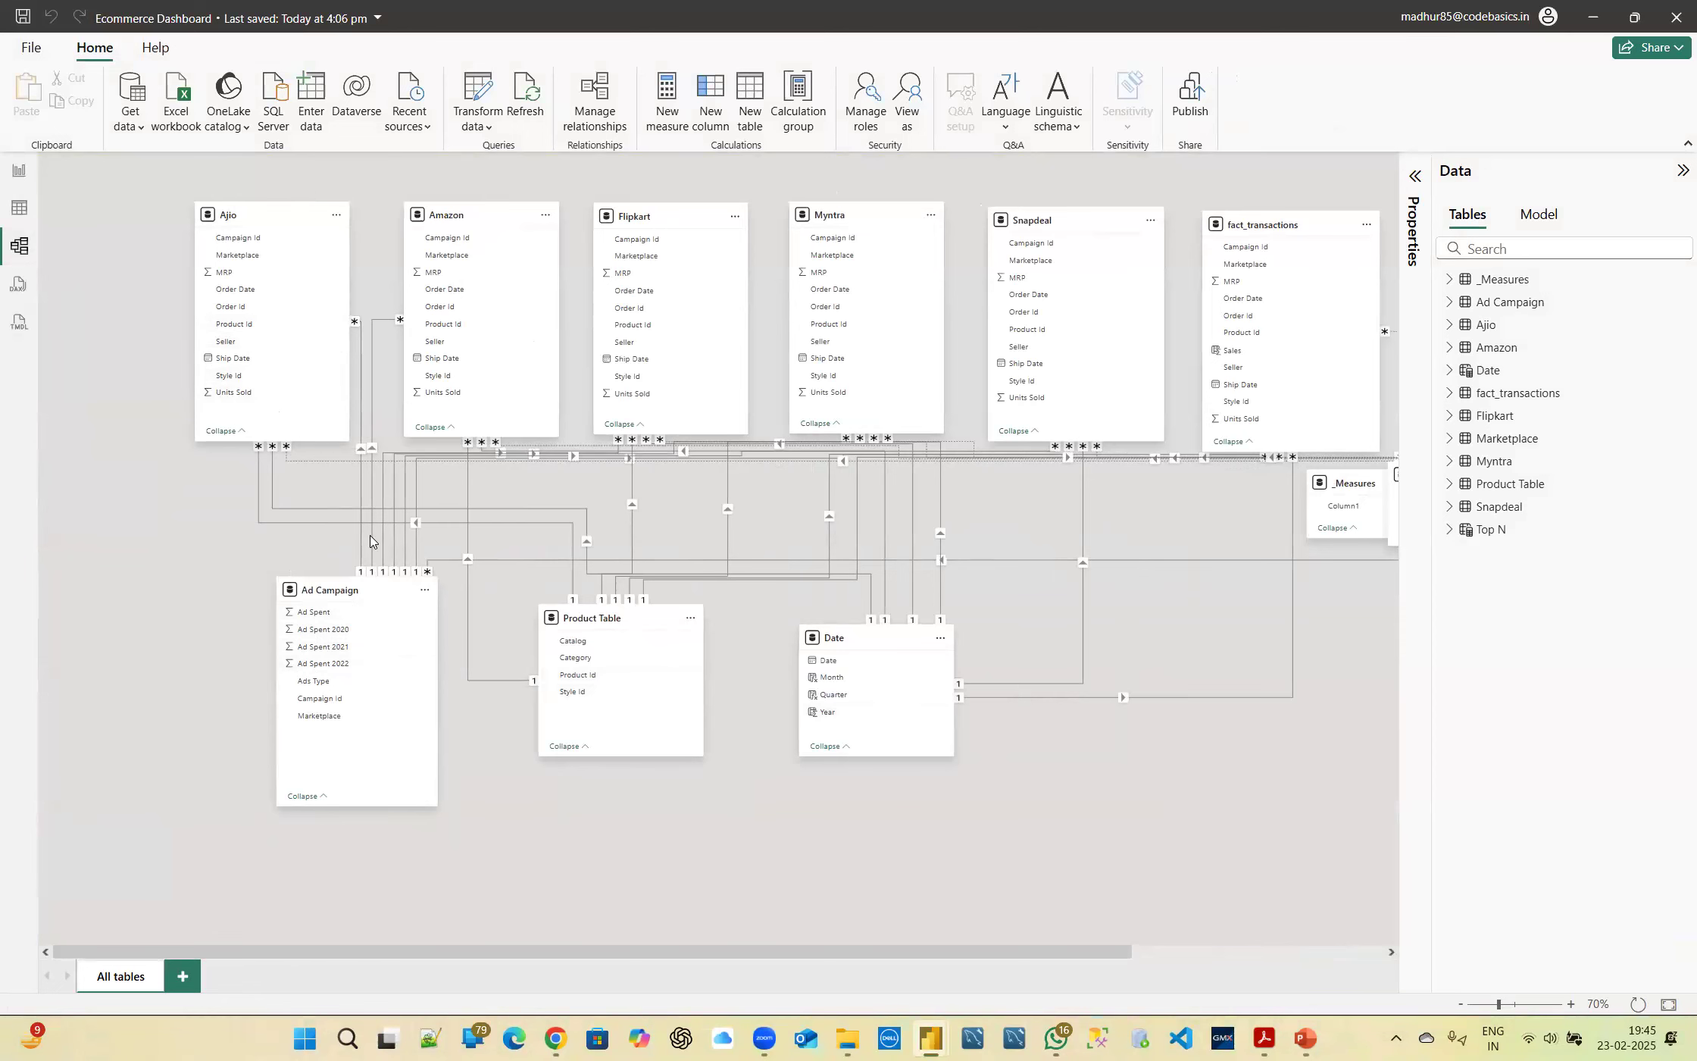
pyautogui.scroll(3, 369, 538)
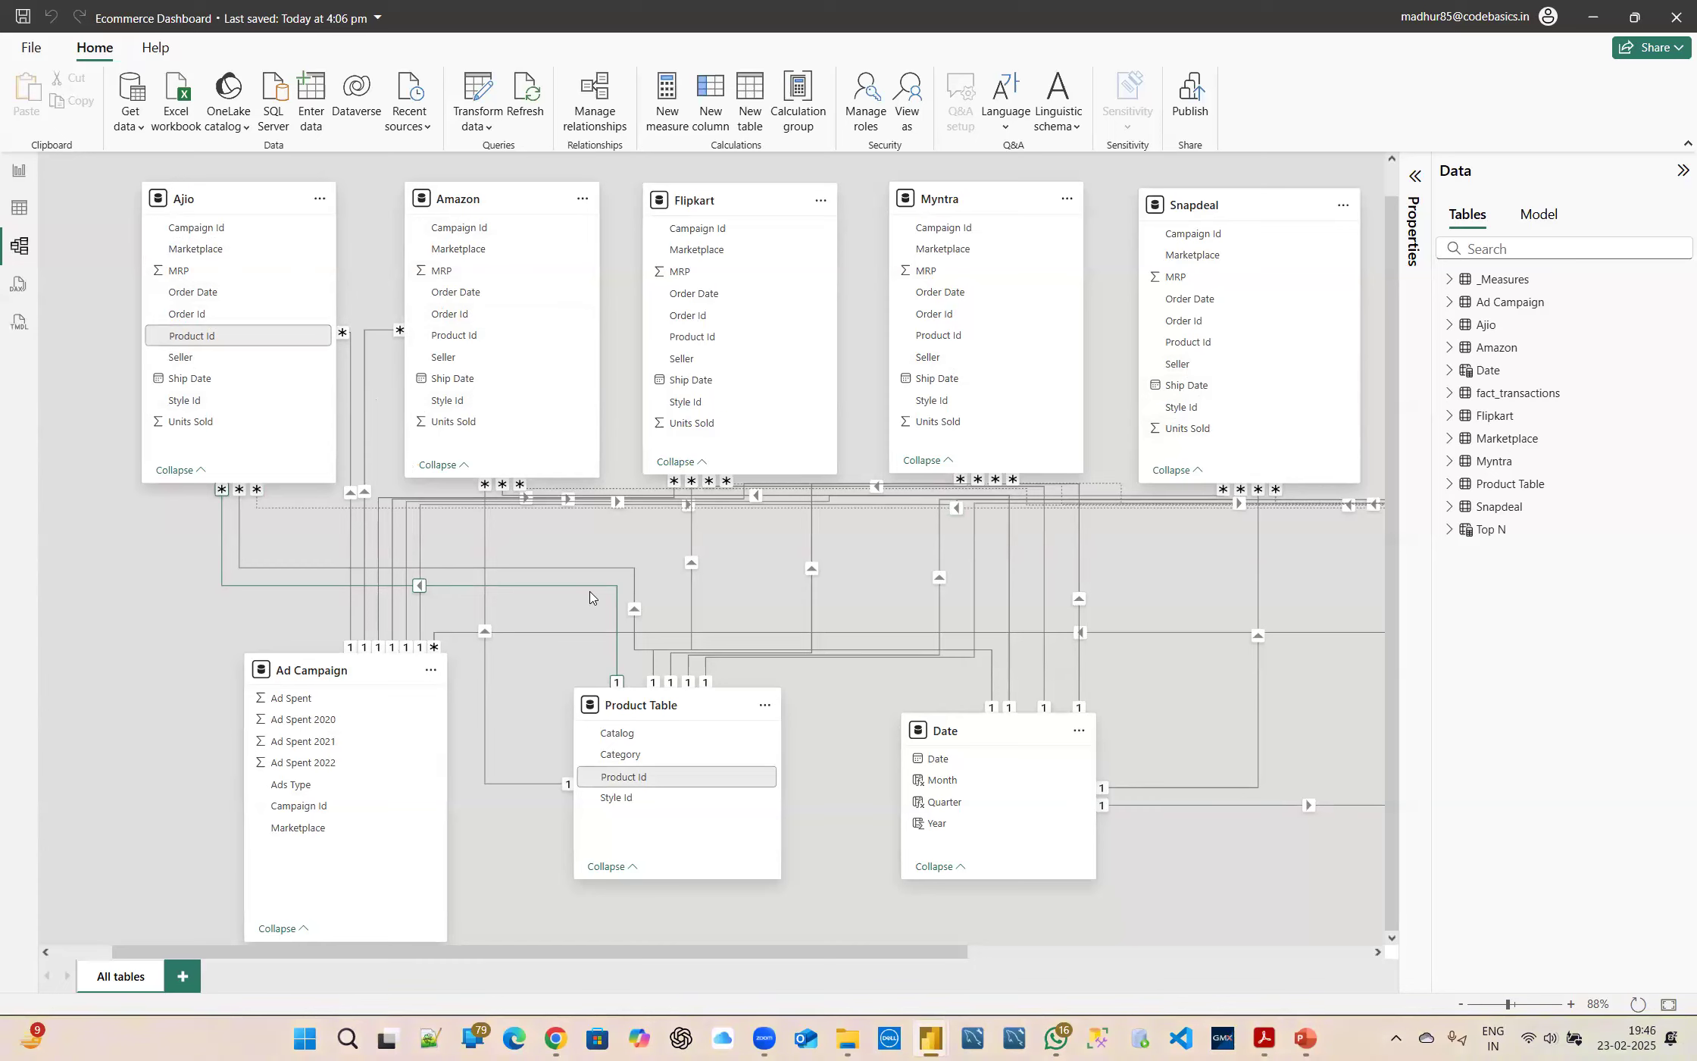
# Switch between the PowerPoint building-blocks slide and the Power BI Dashboard report, then minimize PowerPoint to leave the report's Sales page in front
pyautogui.moveTo(923, 1038)
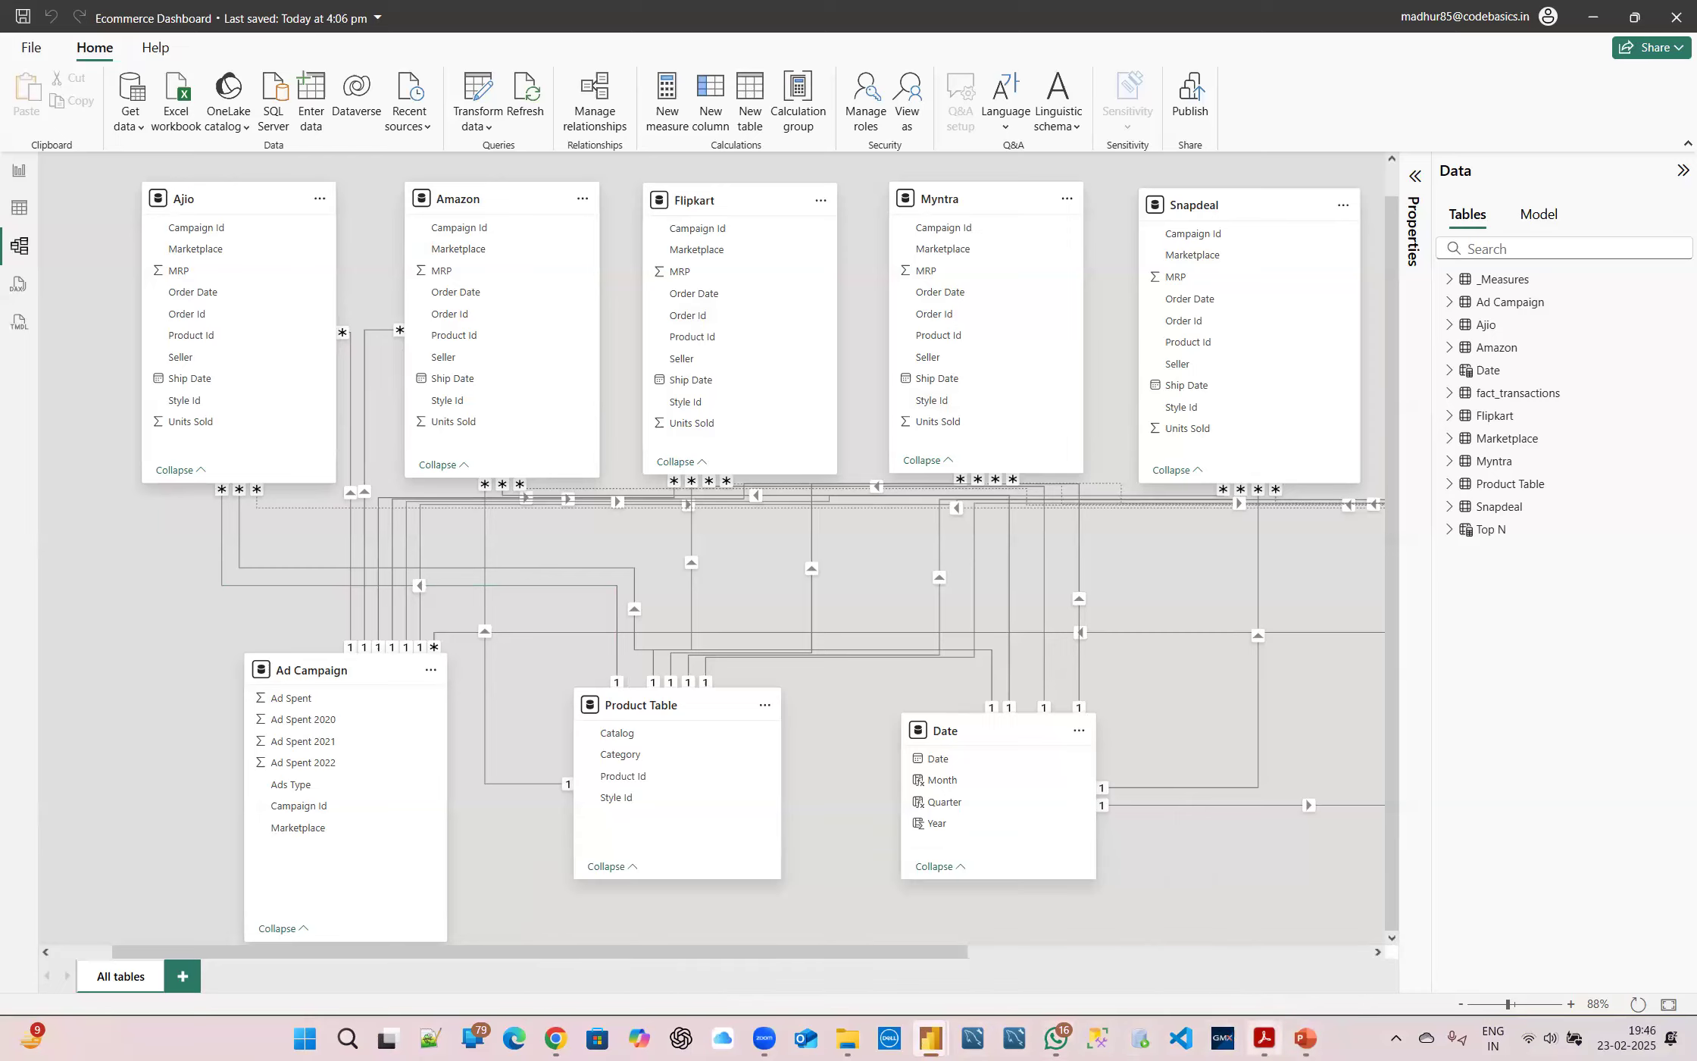
pyautogui.click(1305, 1038)
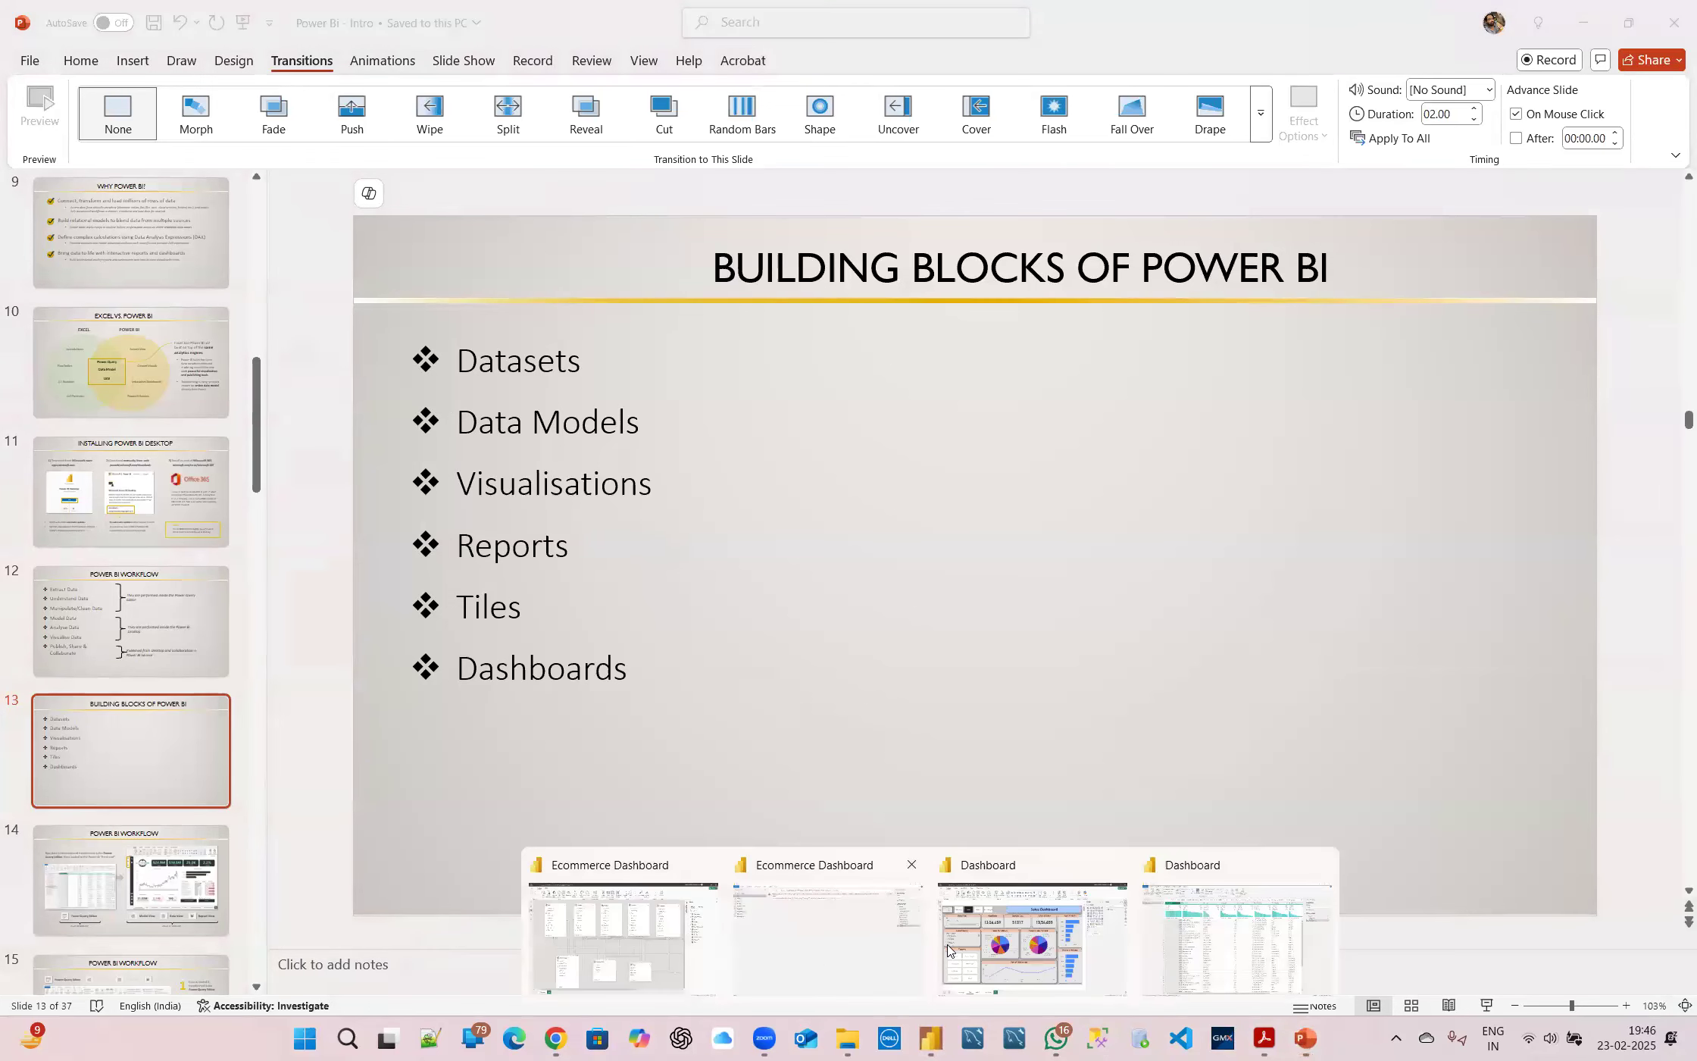
pyautogui.click(1033, 936)
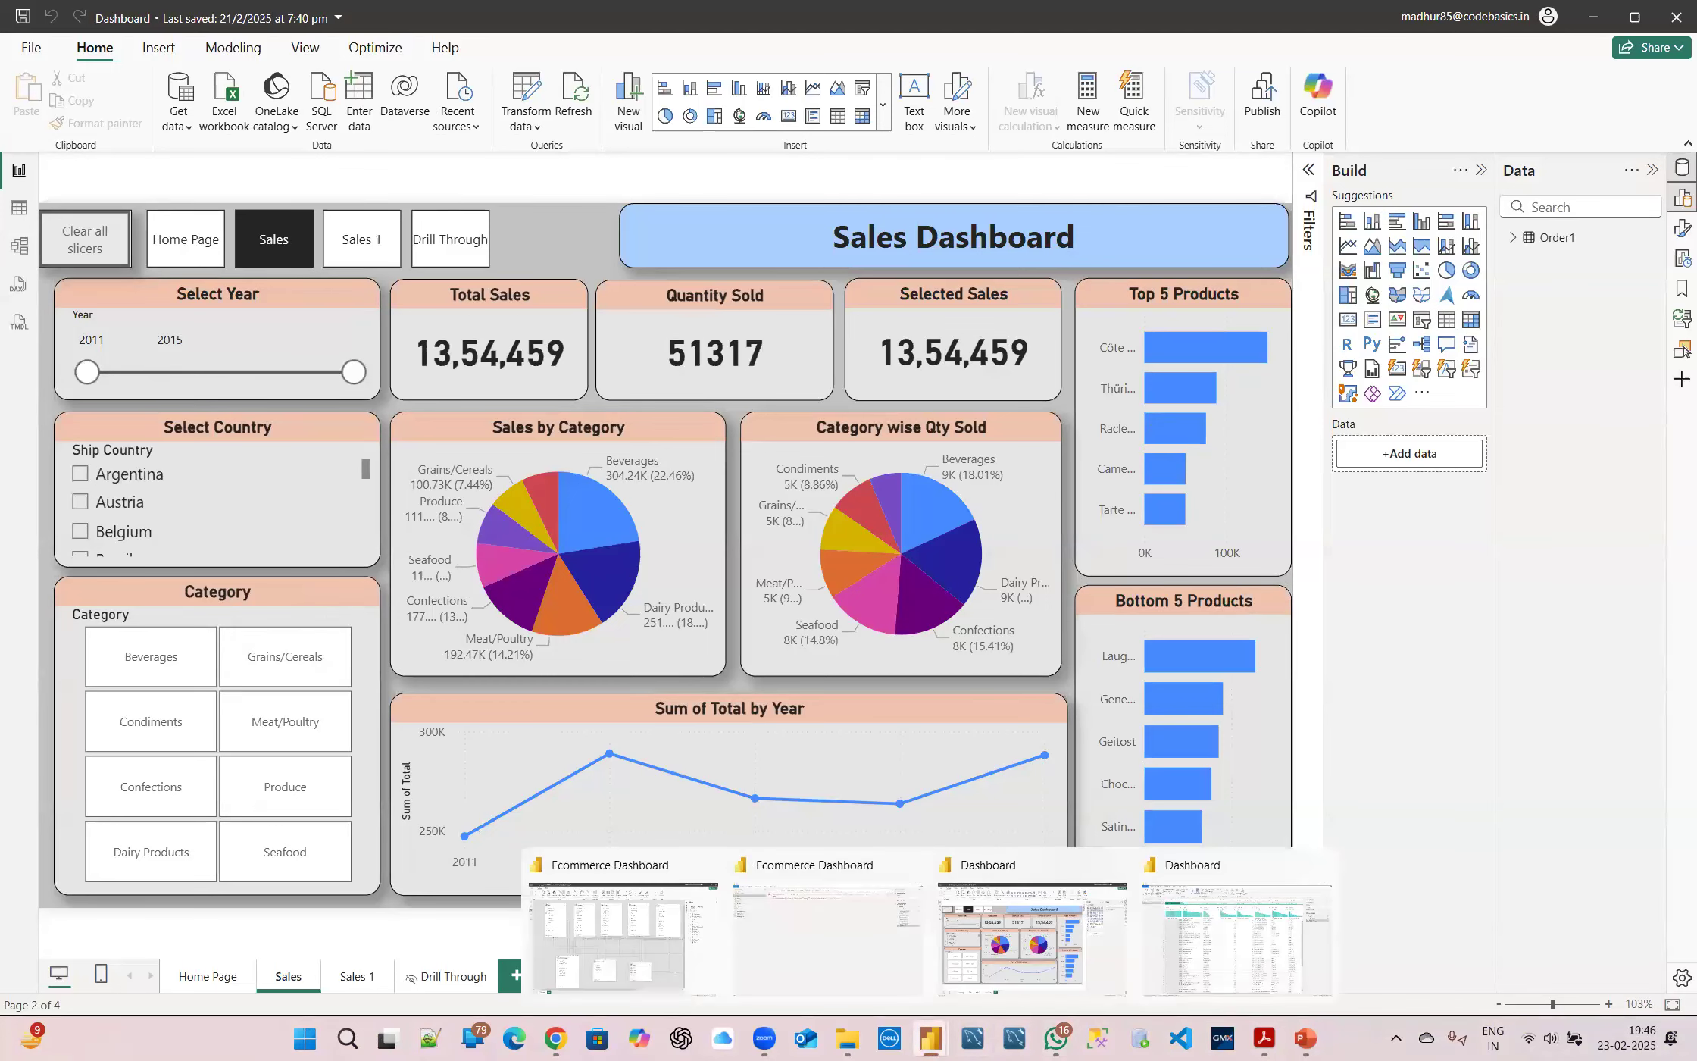
pyautogui.moveTo(847, 1038)
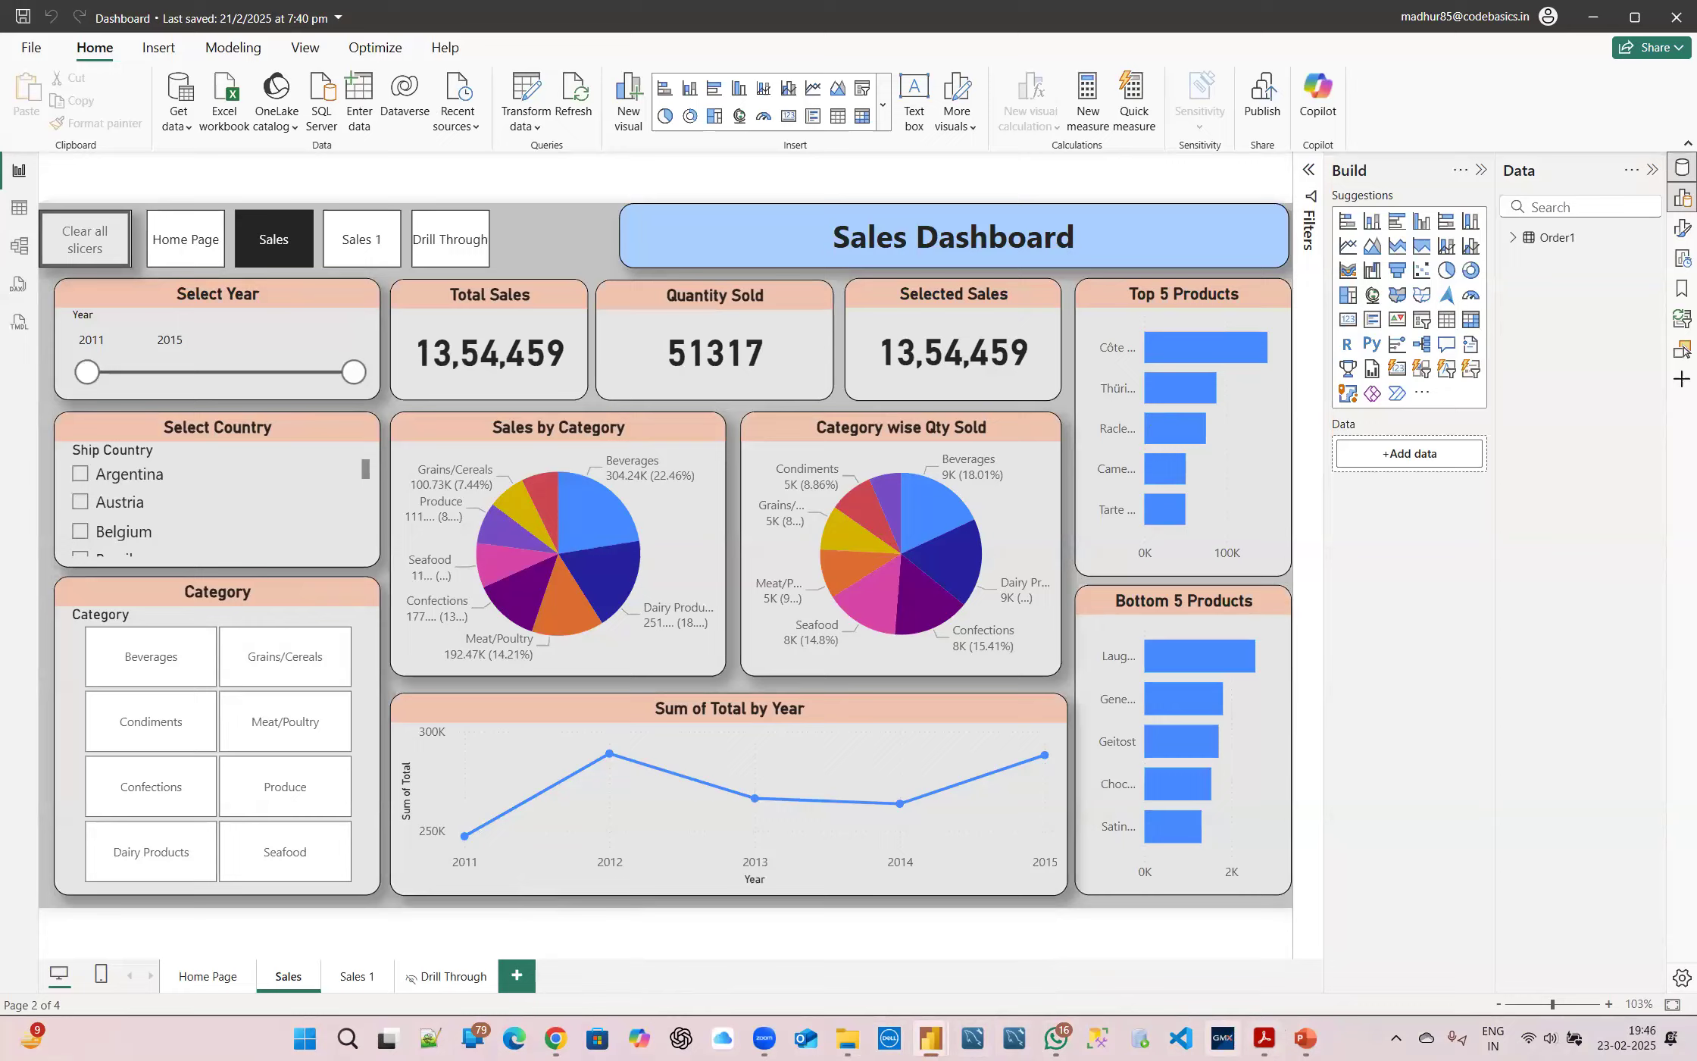
pyautogui.click(1305, 1038)
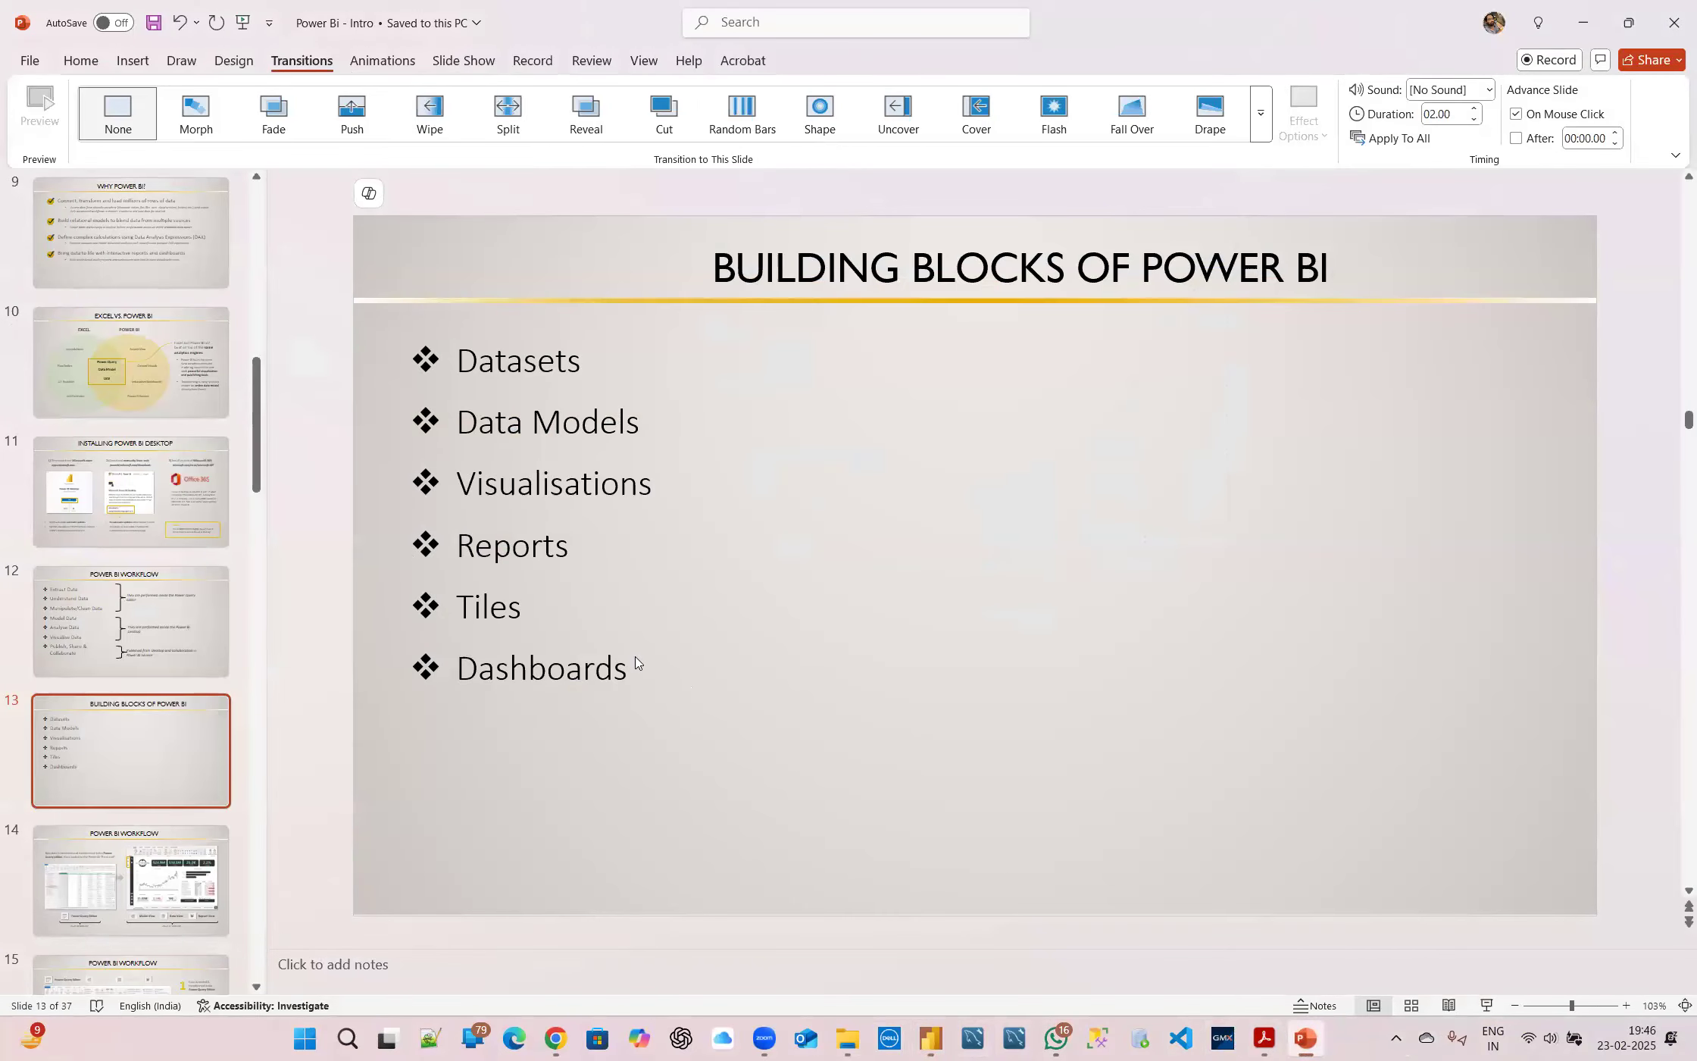
pyautogui.press('super+Down')
pyautogui.press('super+Down')
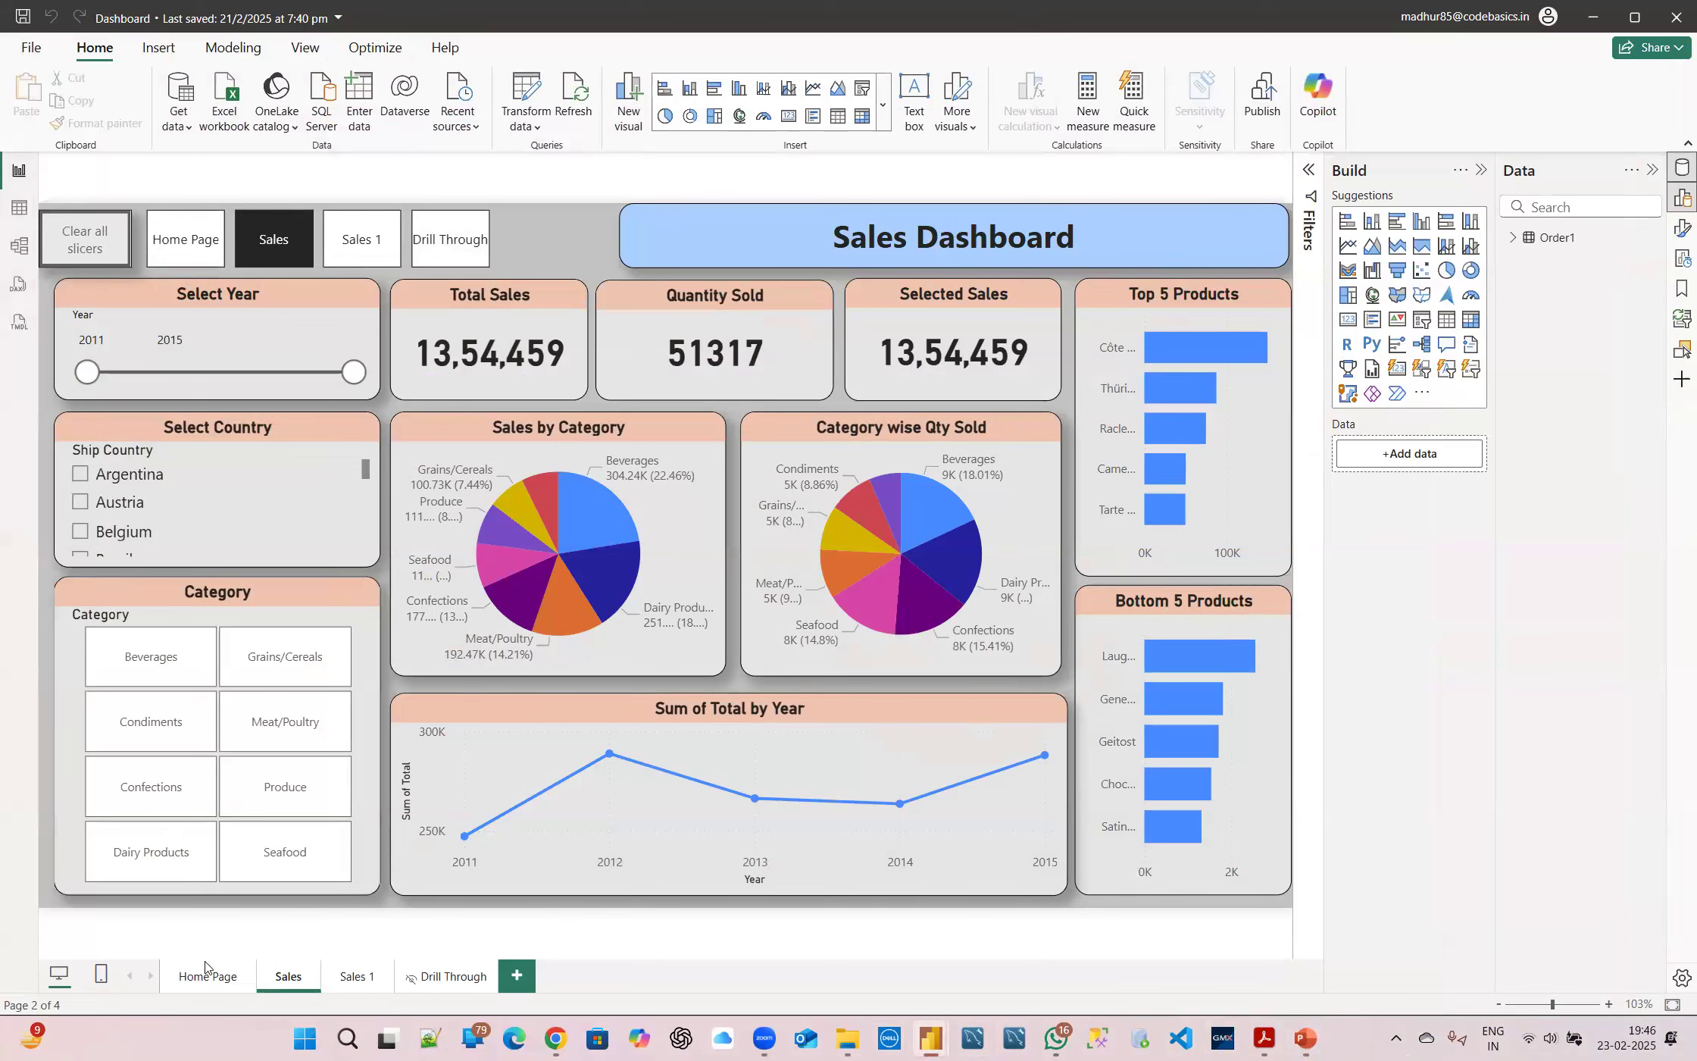
# Compare the Dashboard report's Sales and Sales 1 pages, checking back on the PowerPoint slide in between, and return to the Sales page
pyautogui.click(365, 985)
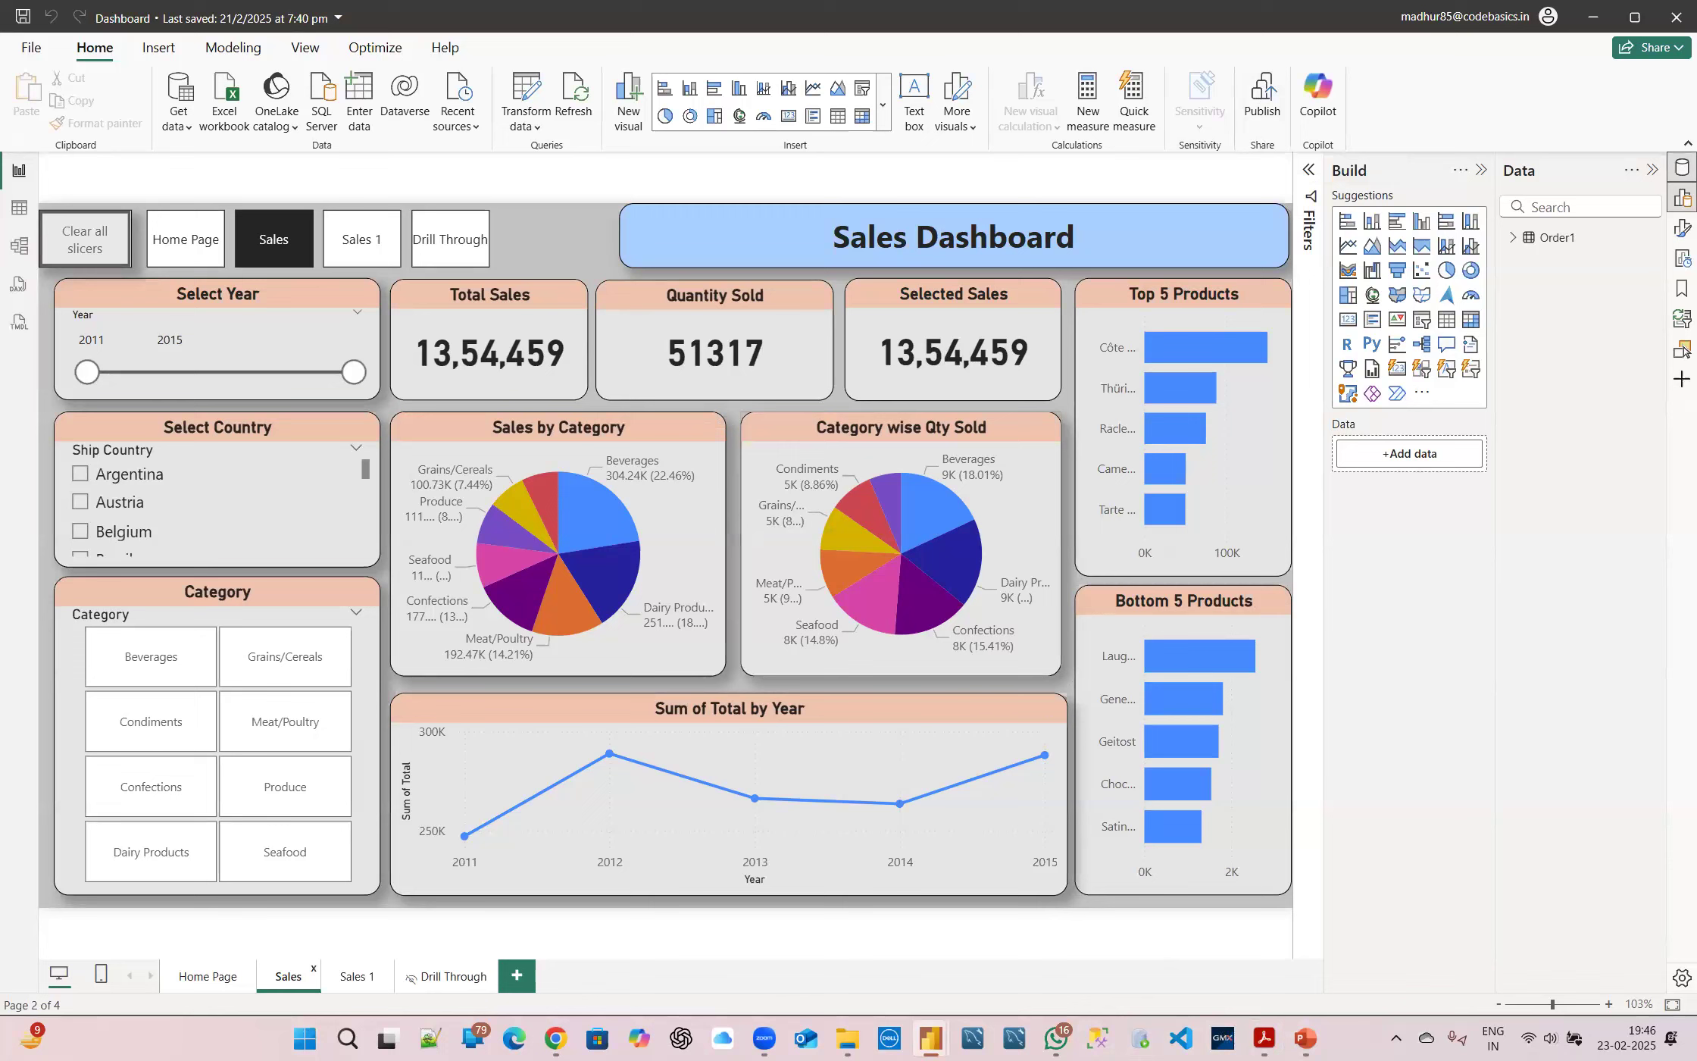
pyautogui.moveTo(931, 1037)
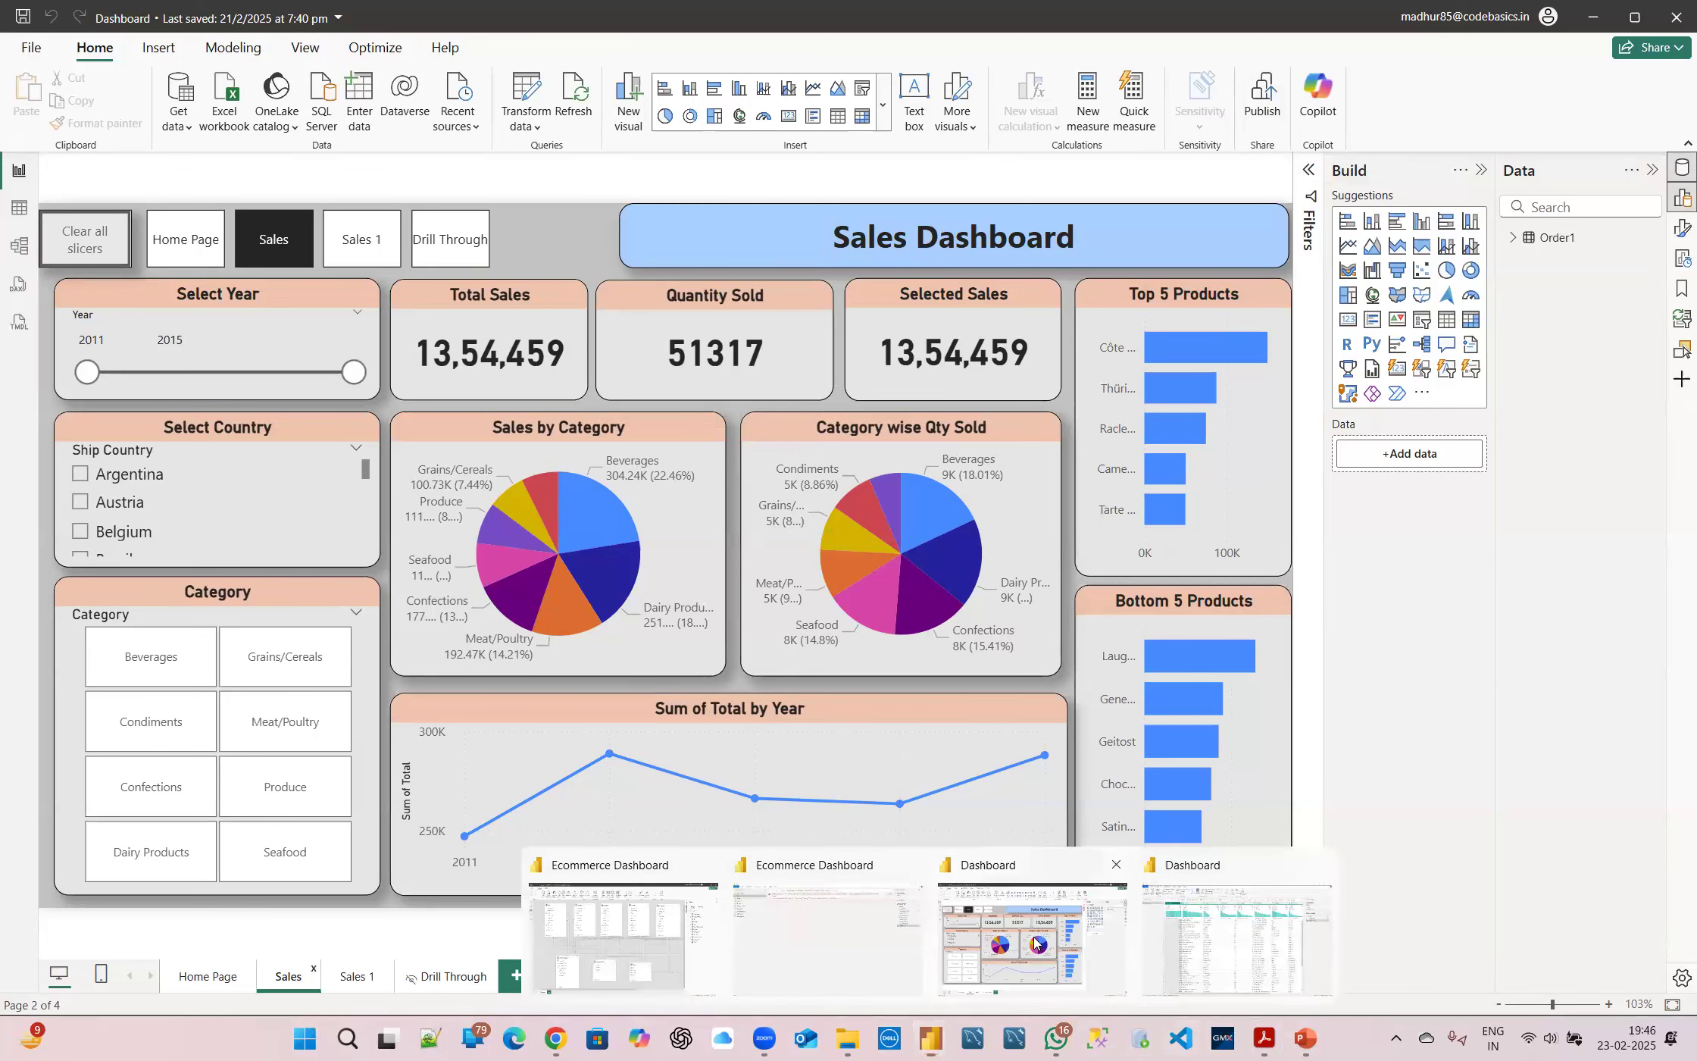
pyautogui.click(1058, 953)
pyautogui.hotkey('alt', 'Tab')
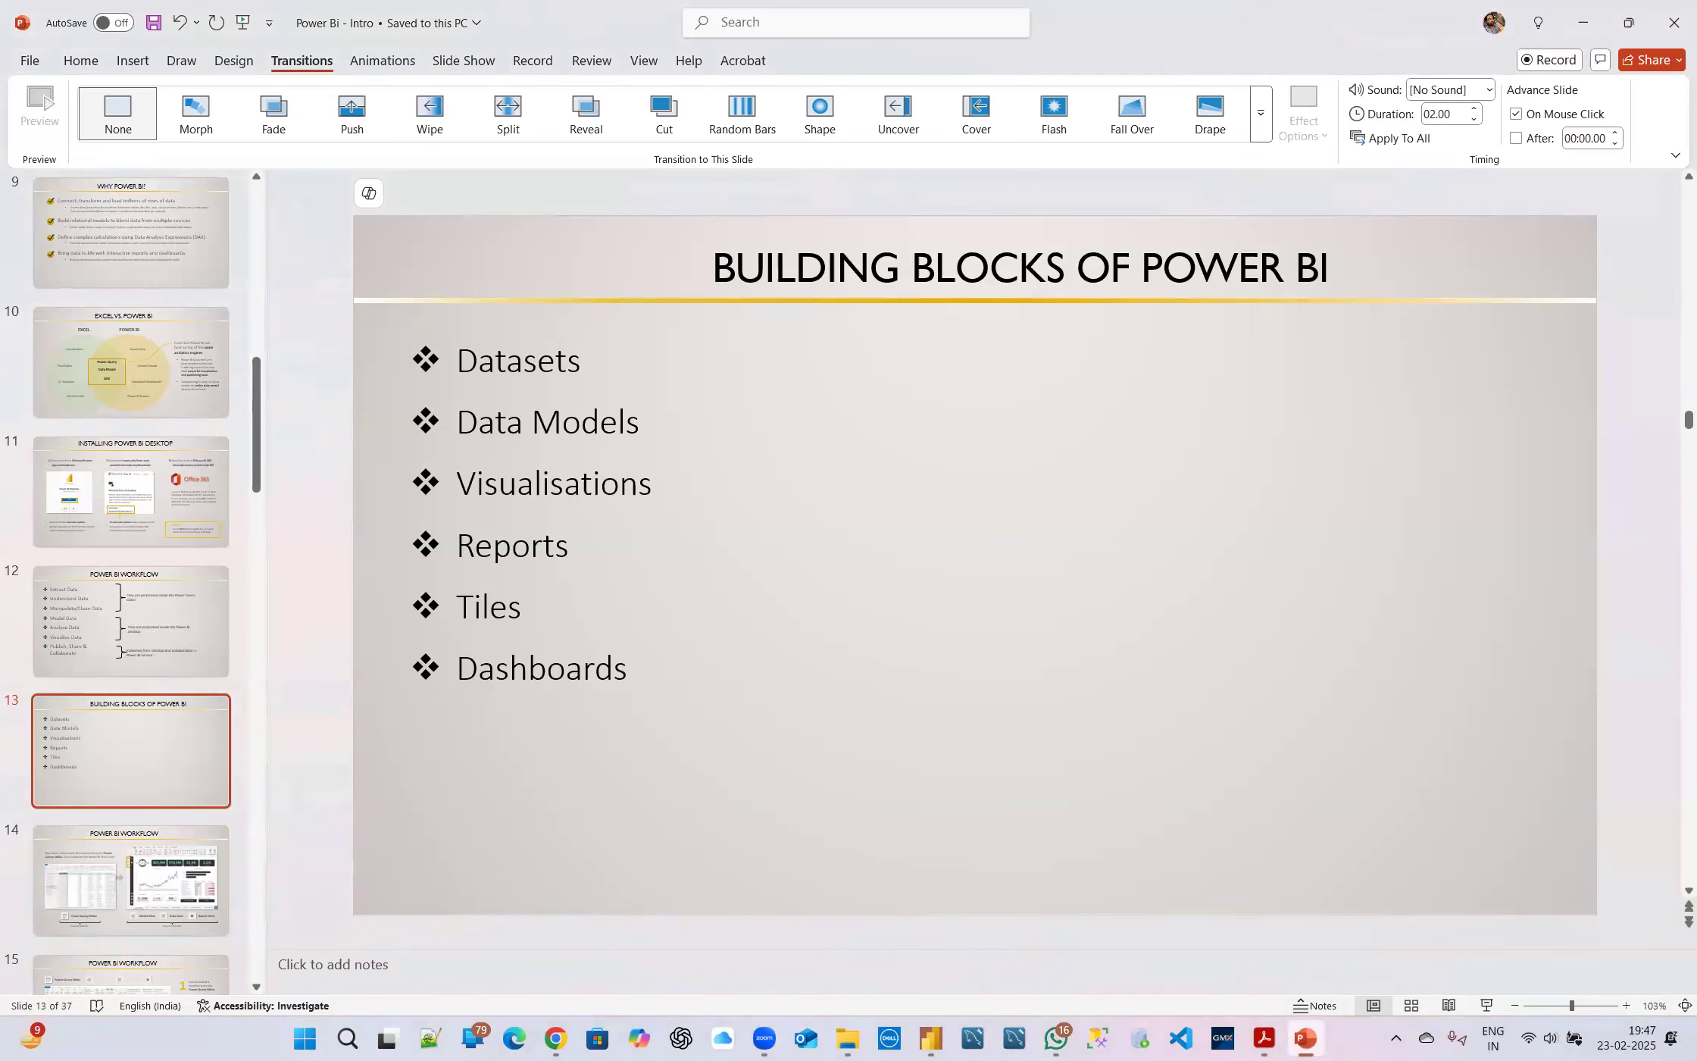
pyautogui.hotkey('alt', 'Tab')
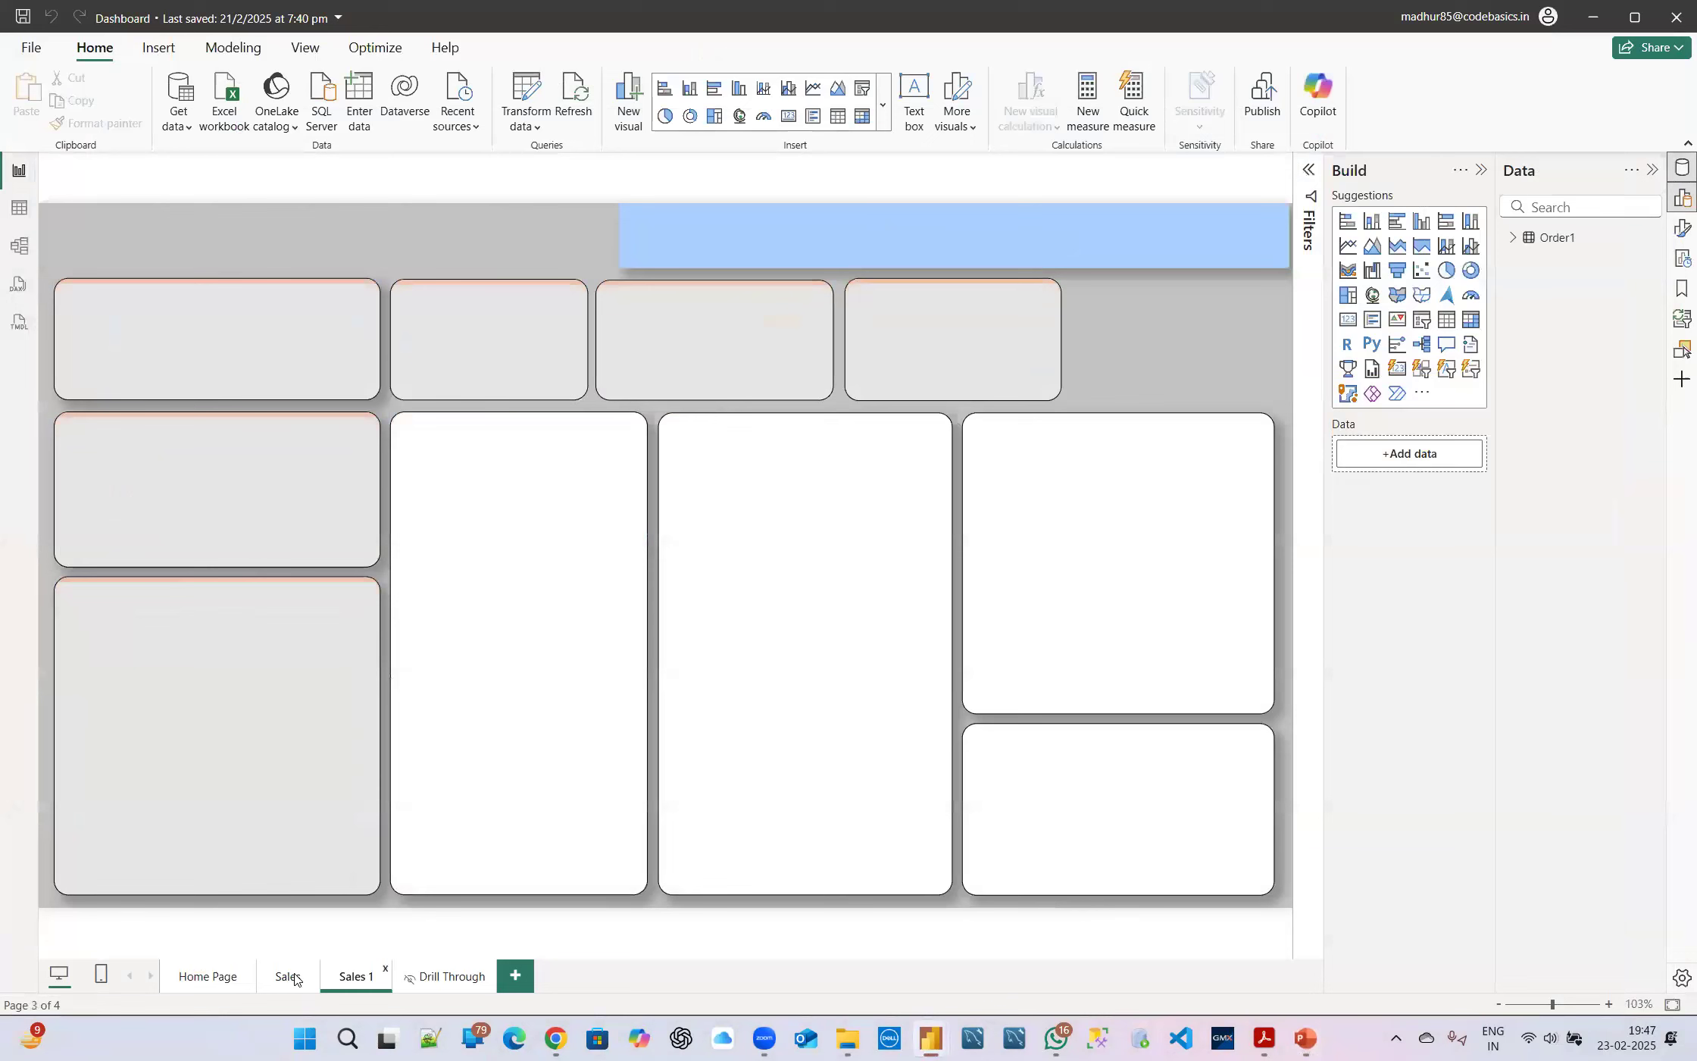
pyautogui.click(291, 977)
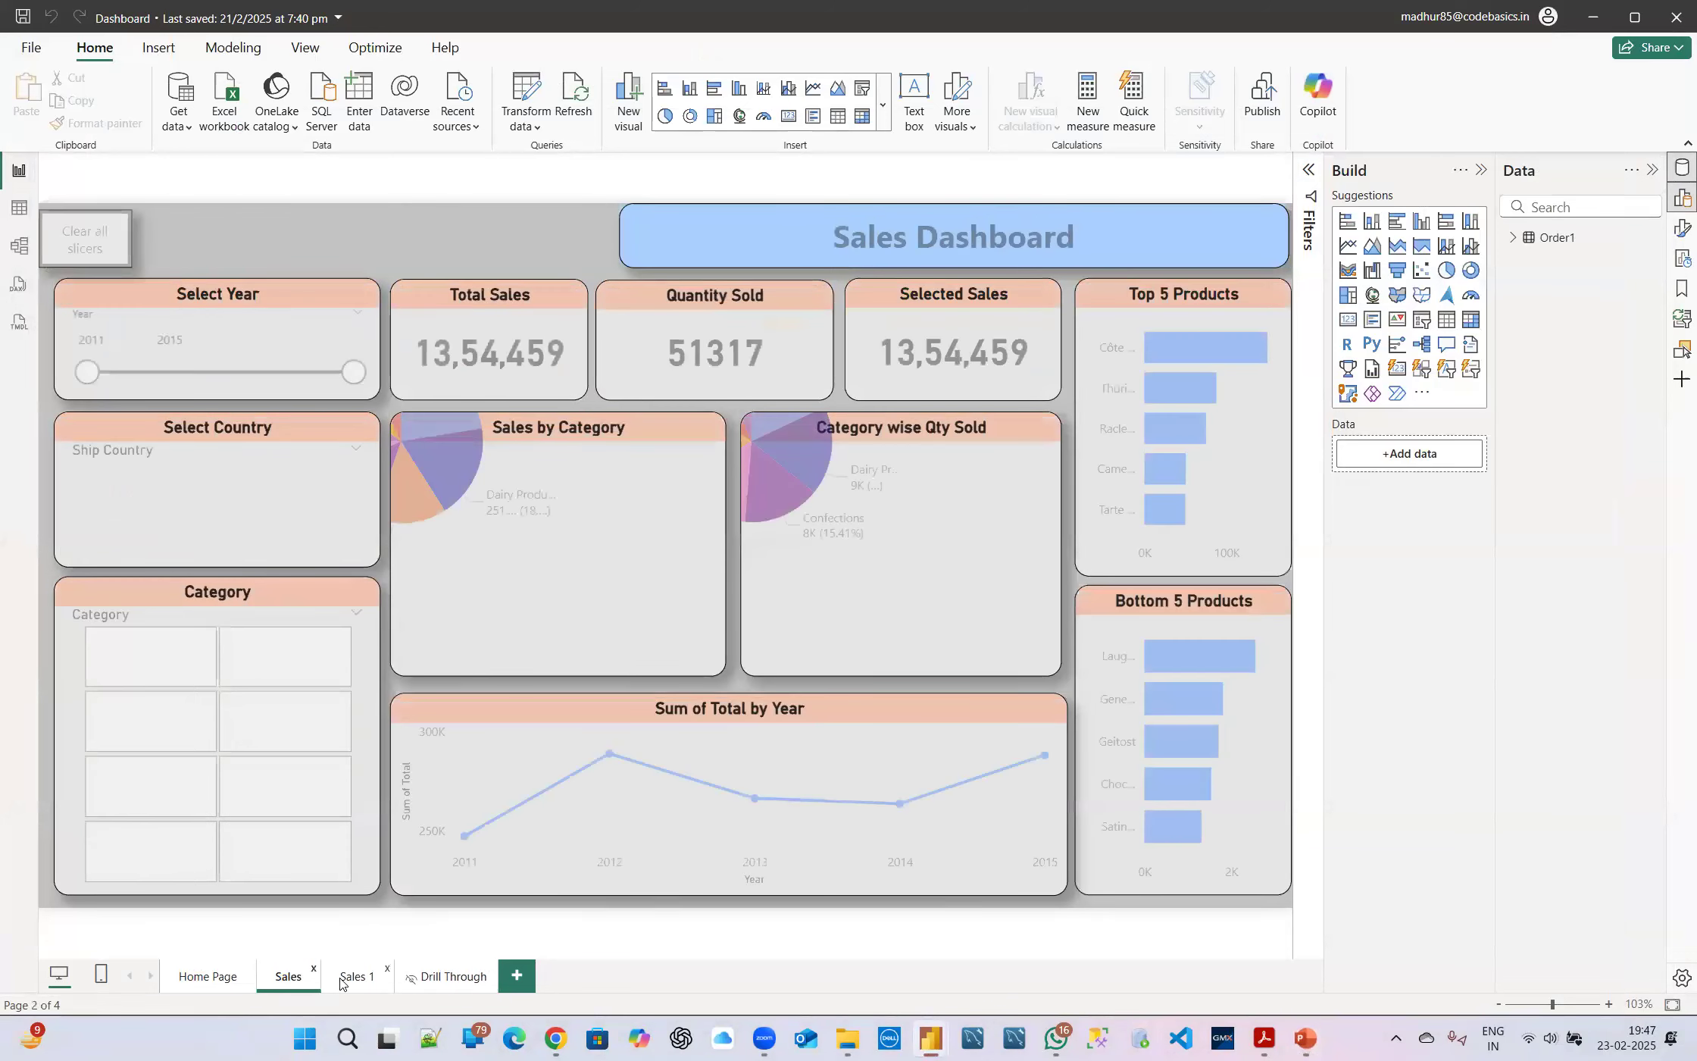
pyautogui.click(340, 977)
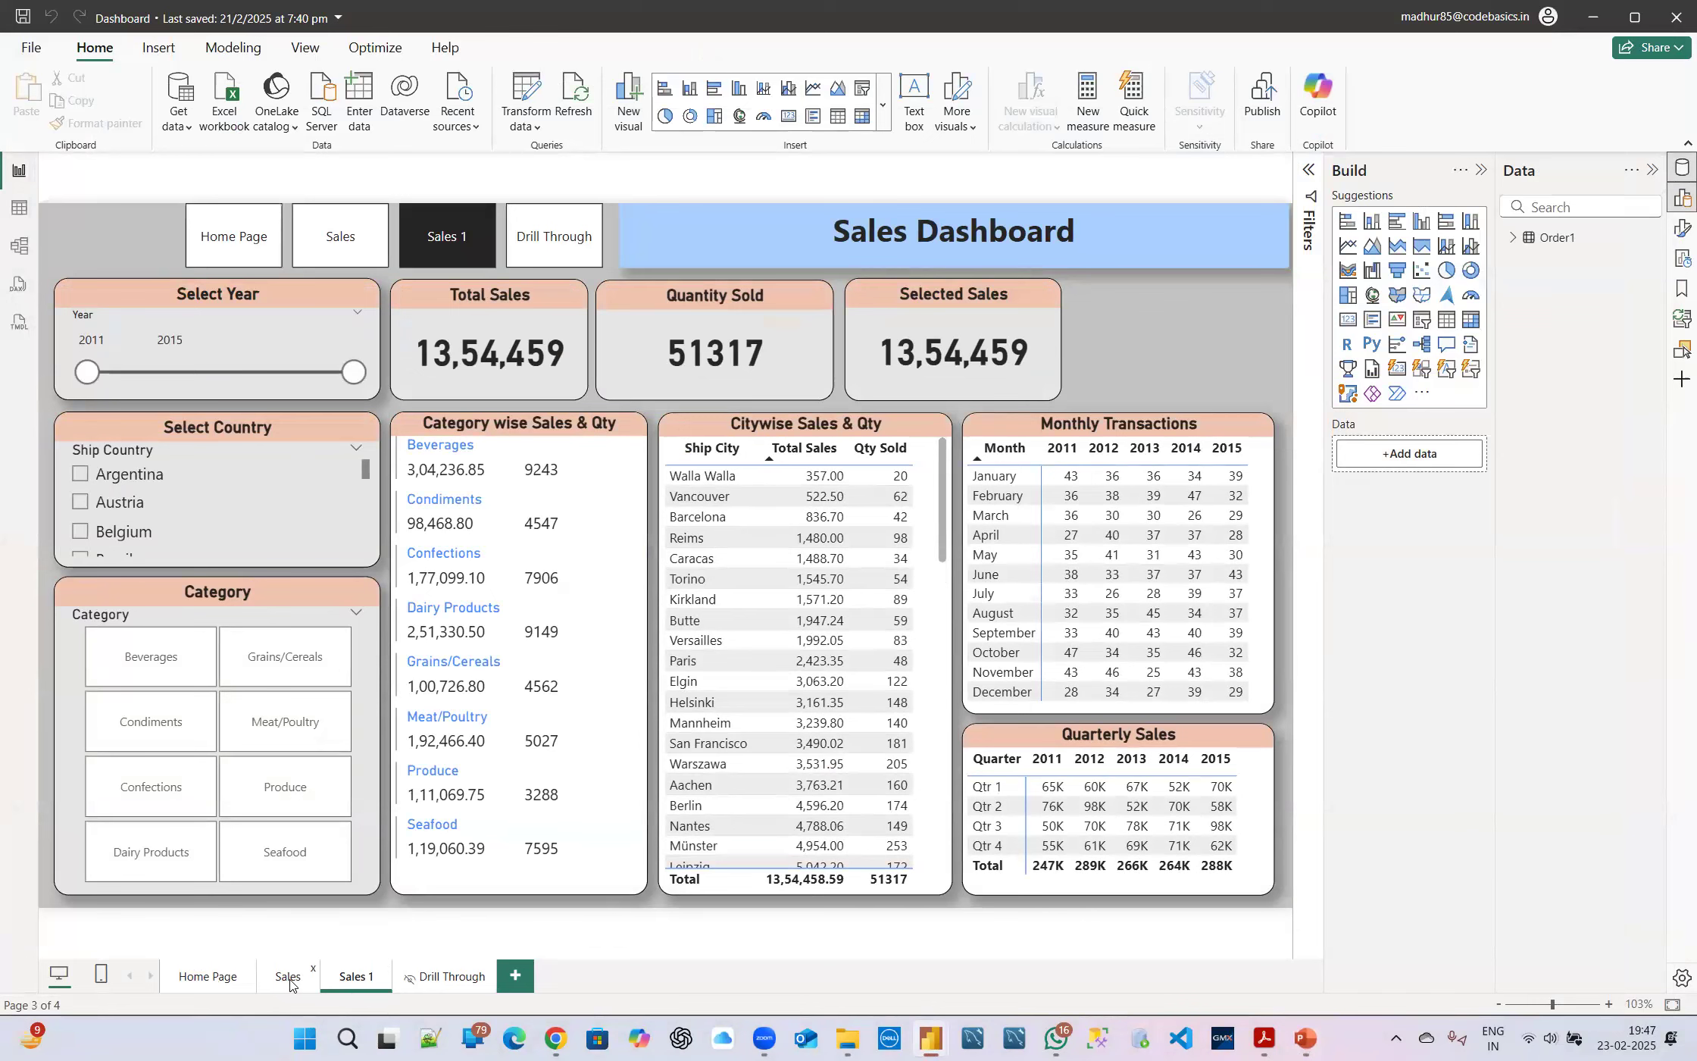
pyautogui.click(291, 982)
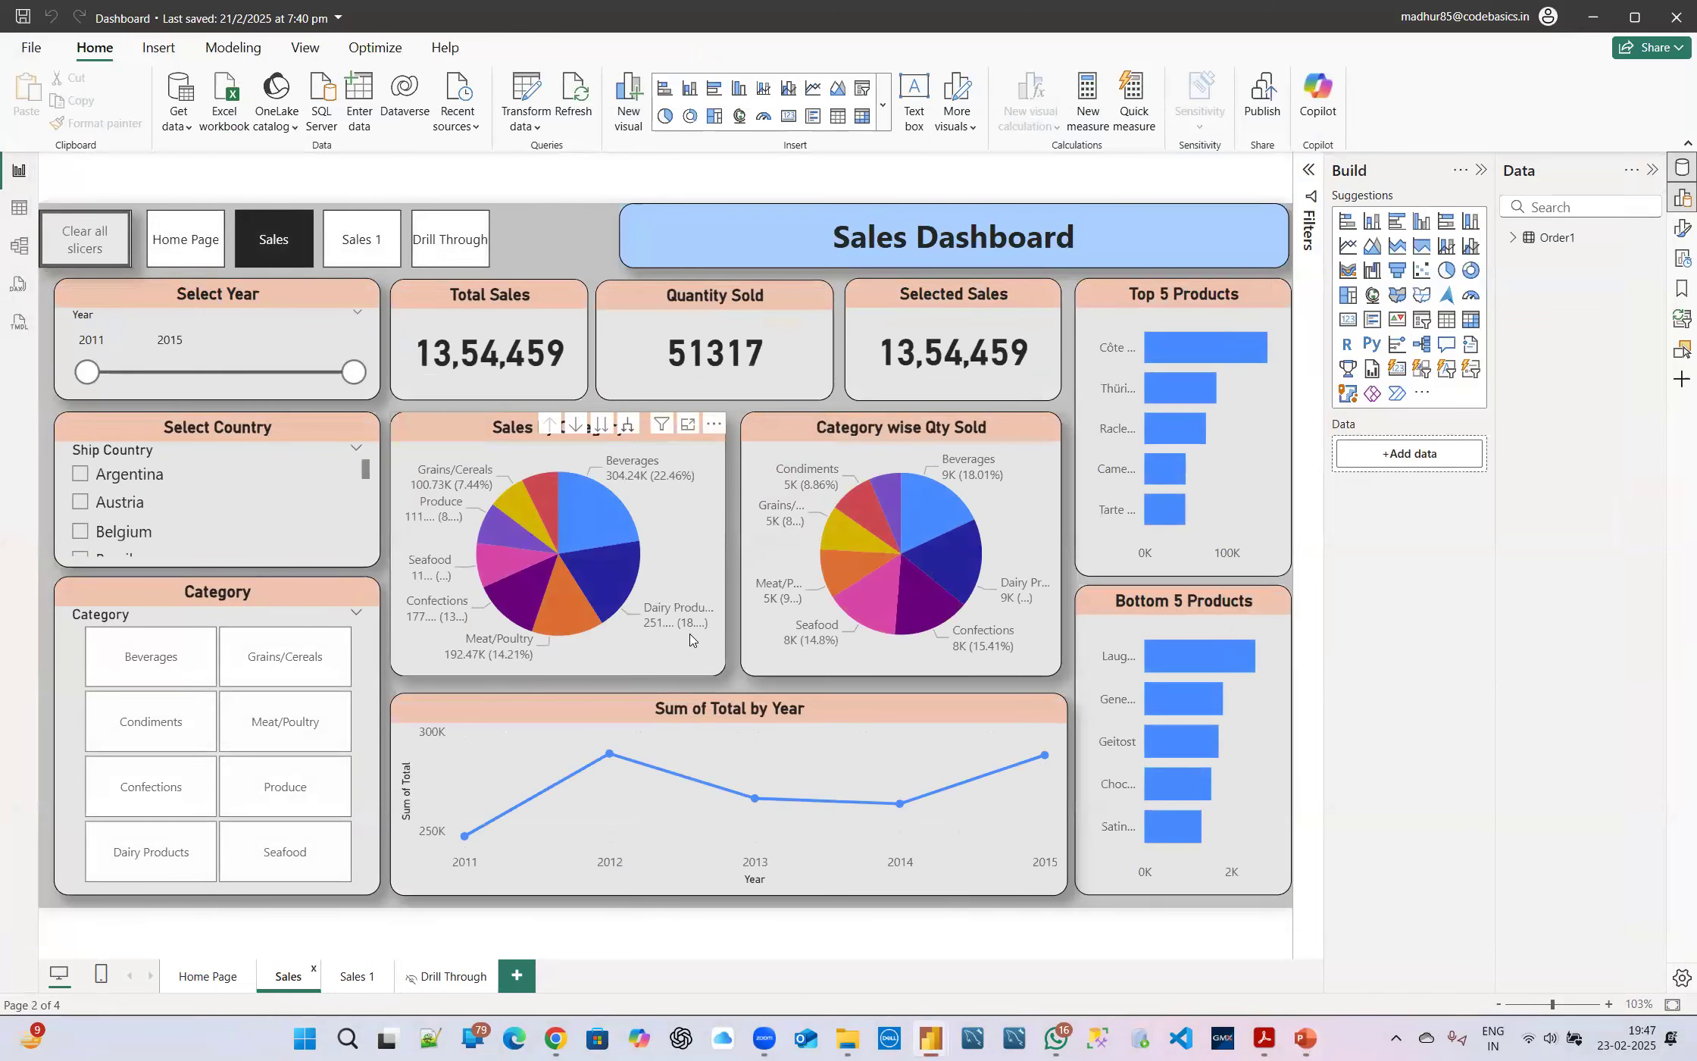
# Inspect individual Sales page visuals: the yearly line chart, both category pie charts, the Total Sales card and the Beverages slice's details
pyautogui.moveTo(737, 749)
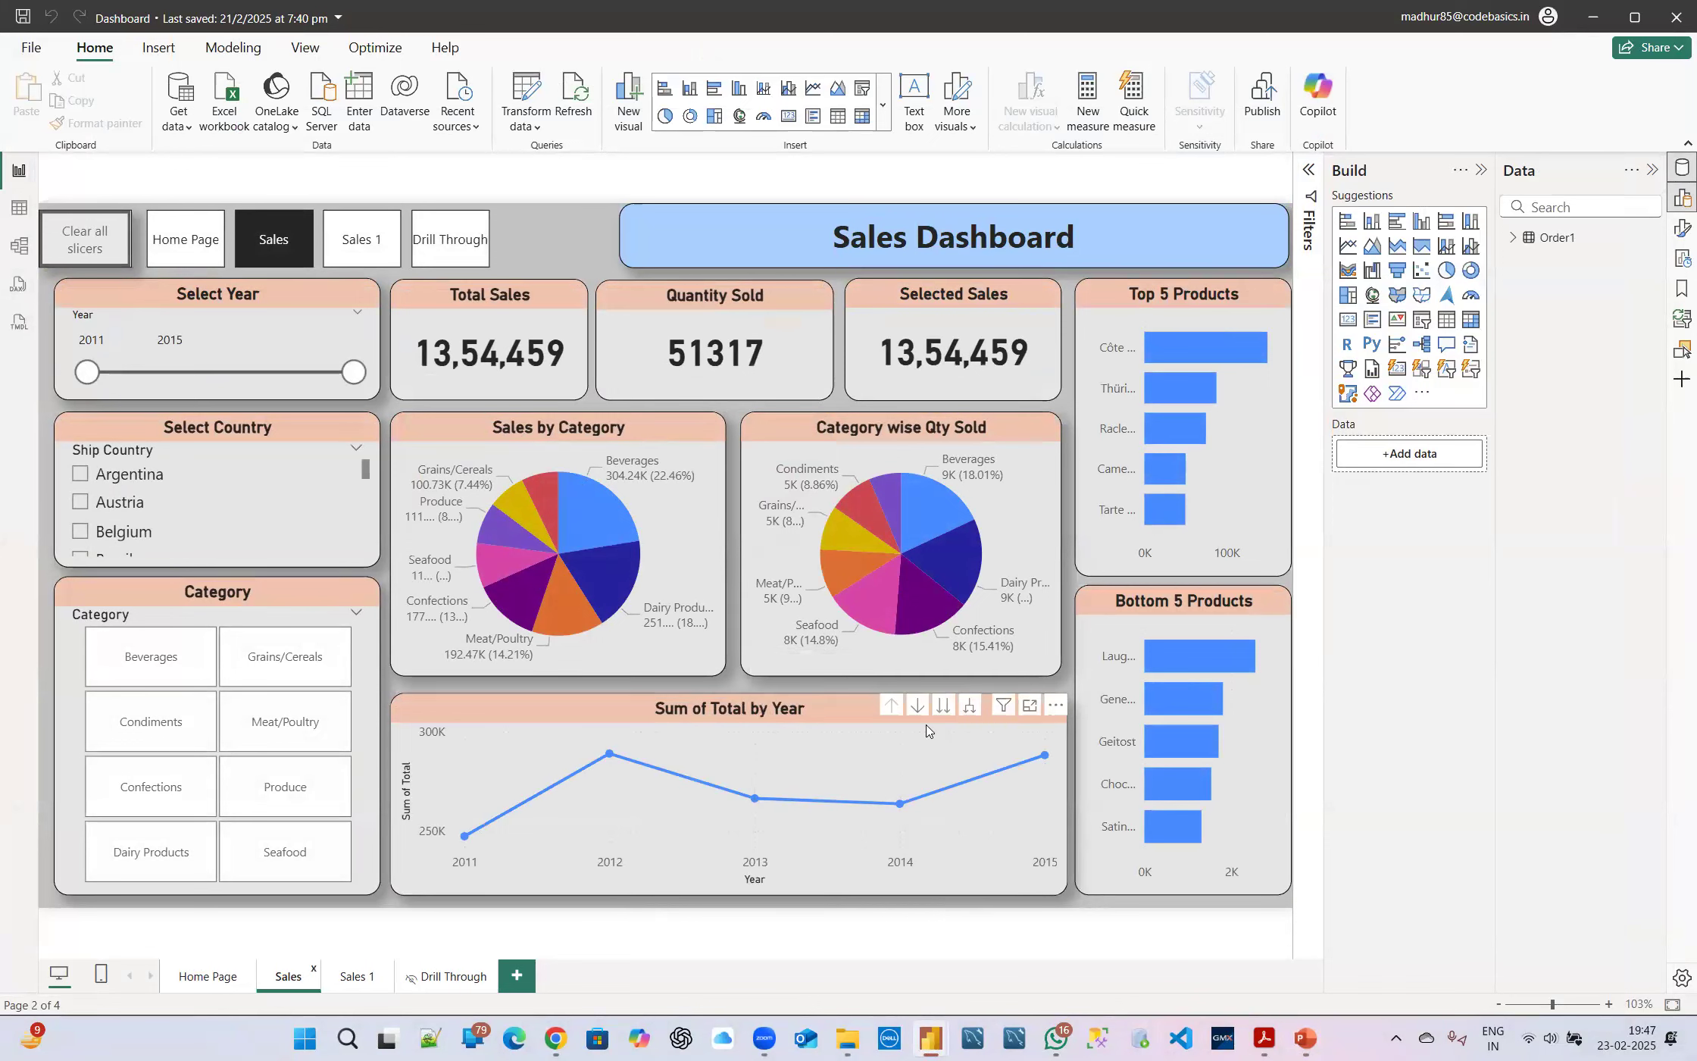
pyautogui.click(470, 432)
pyautogui.click(797, 424)
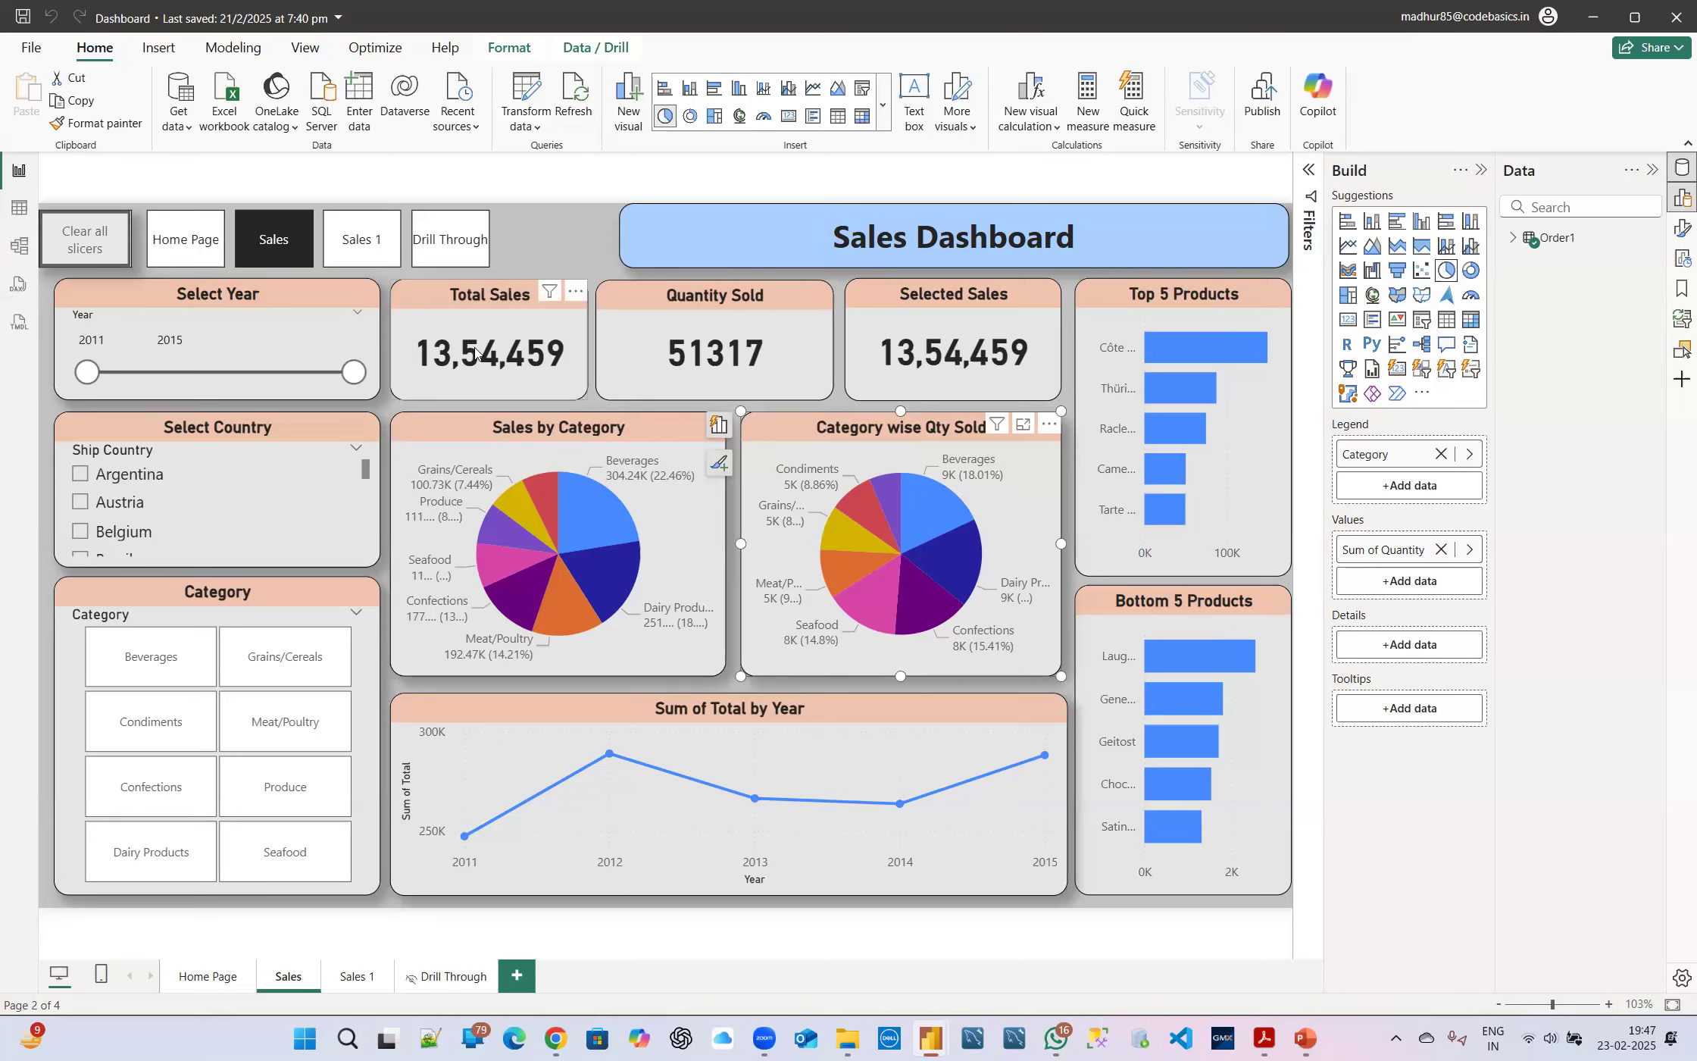
pyautogui.click(467, 436)
pyautogui.click(633, 299)
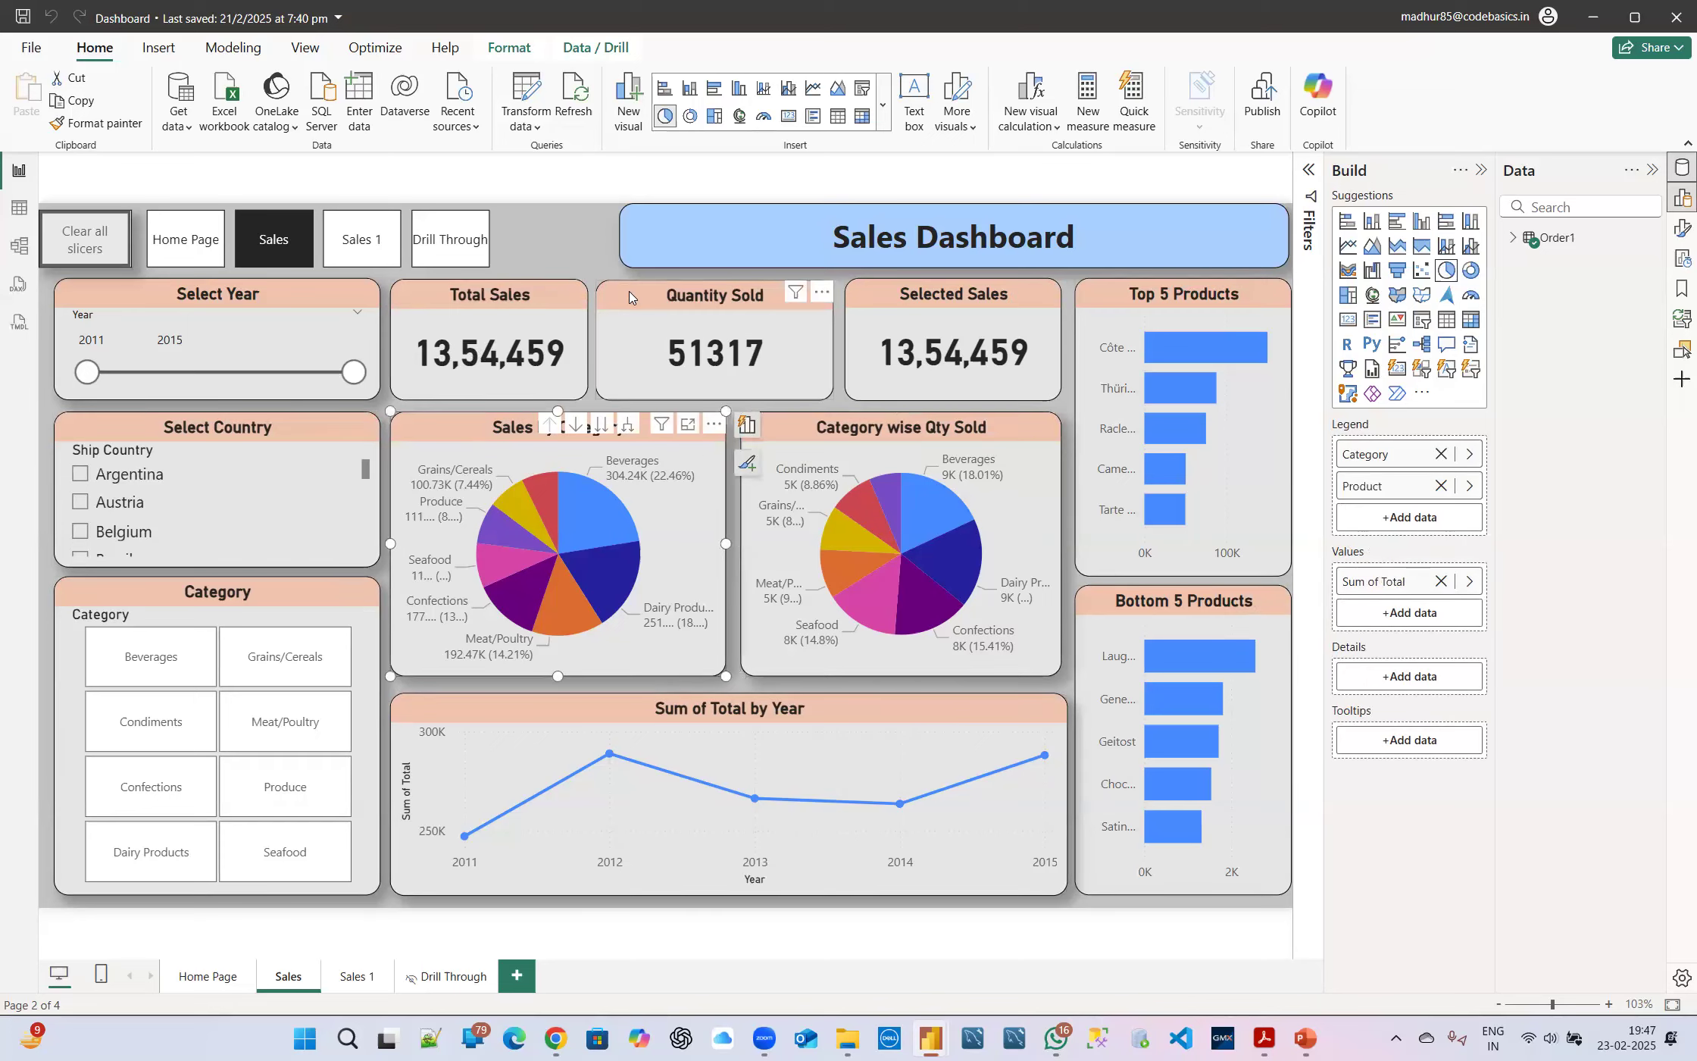
pyautogui.click(457, 300)
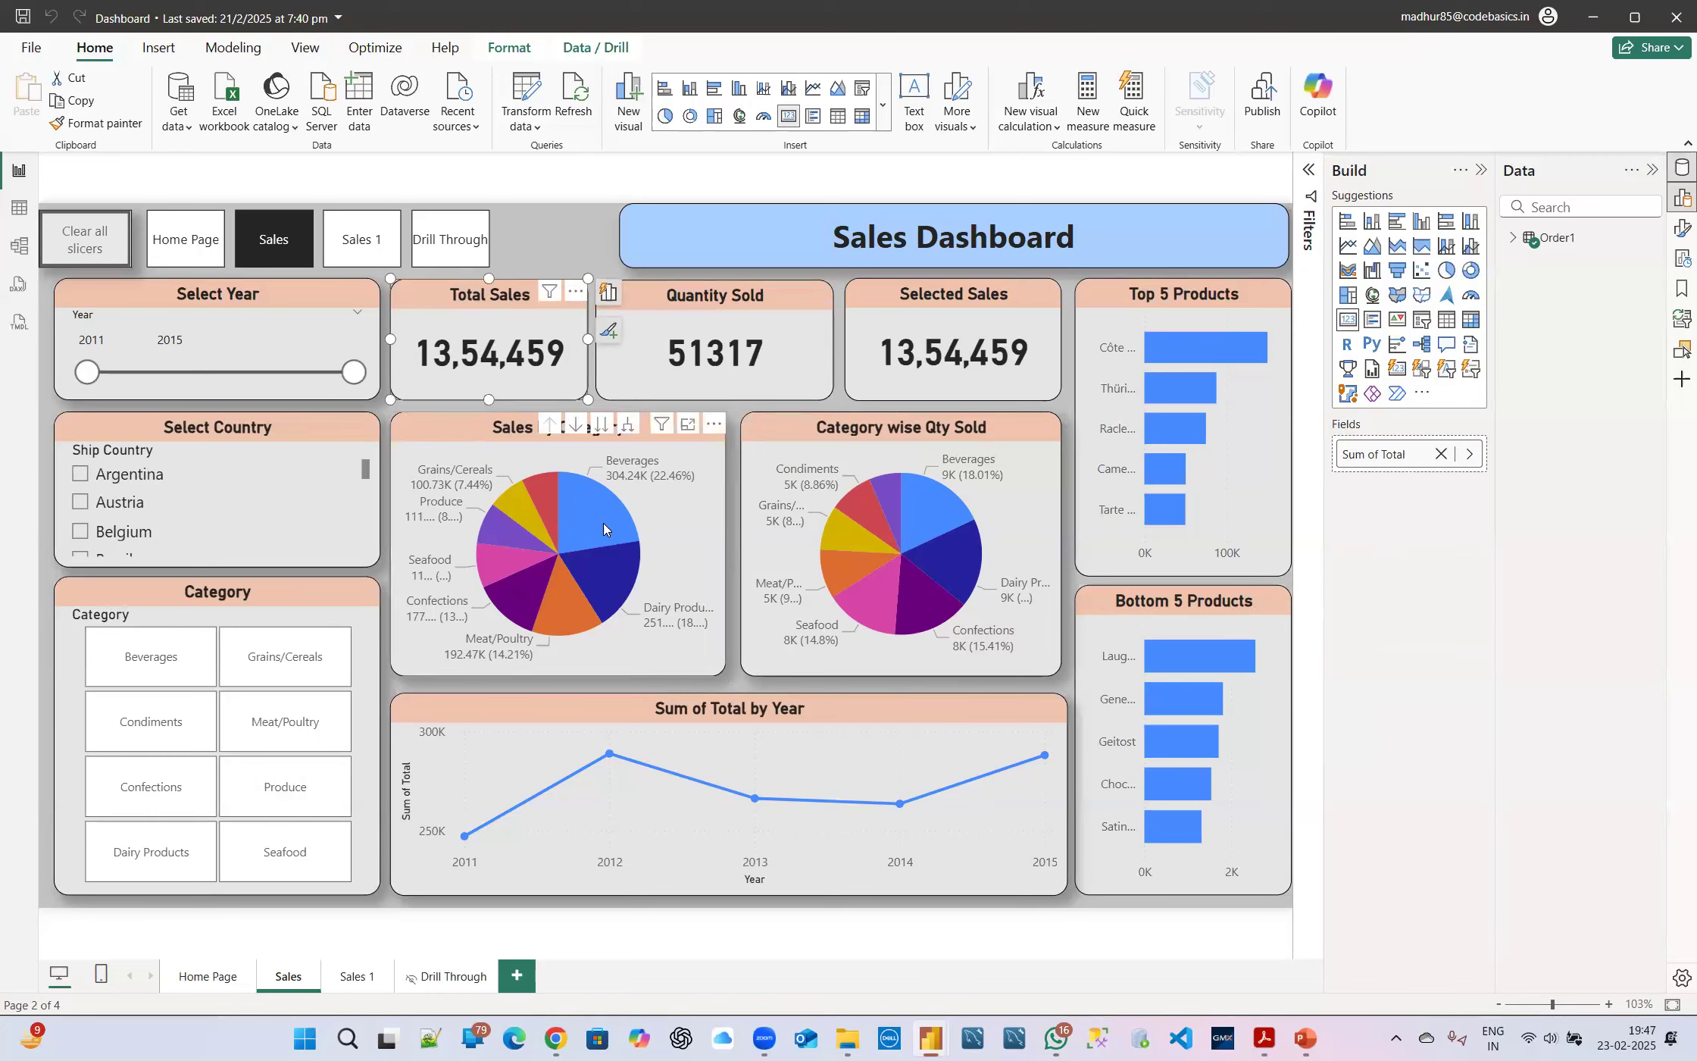
pyautogui.moveTo(604, 528)
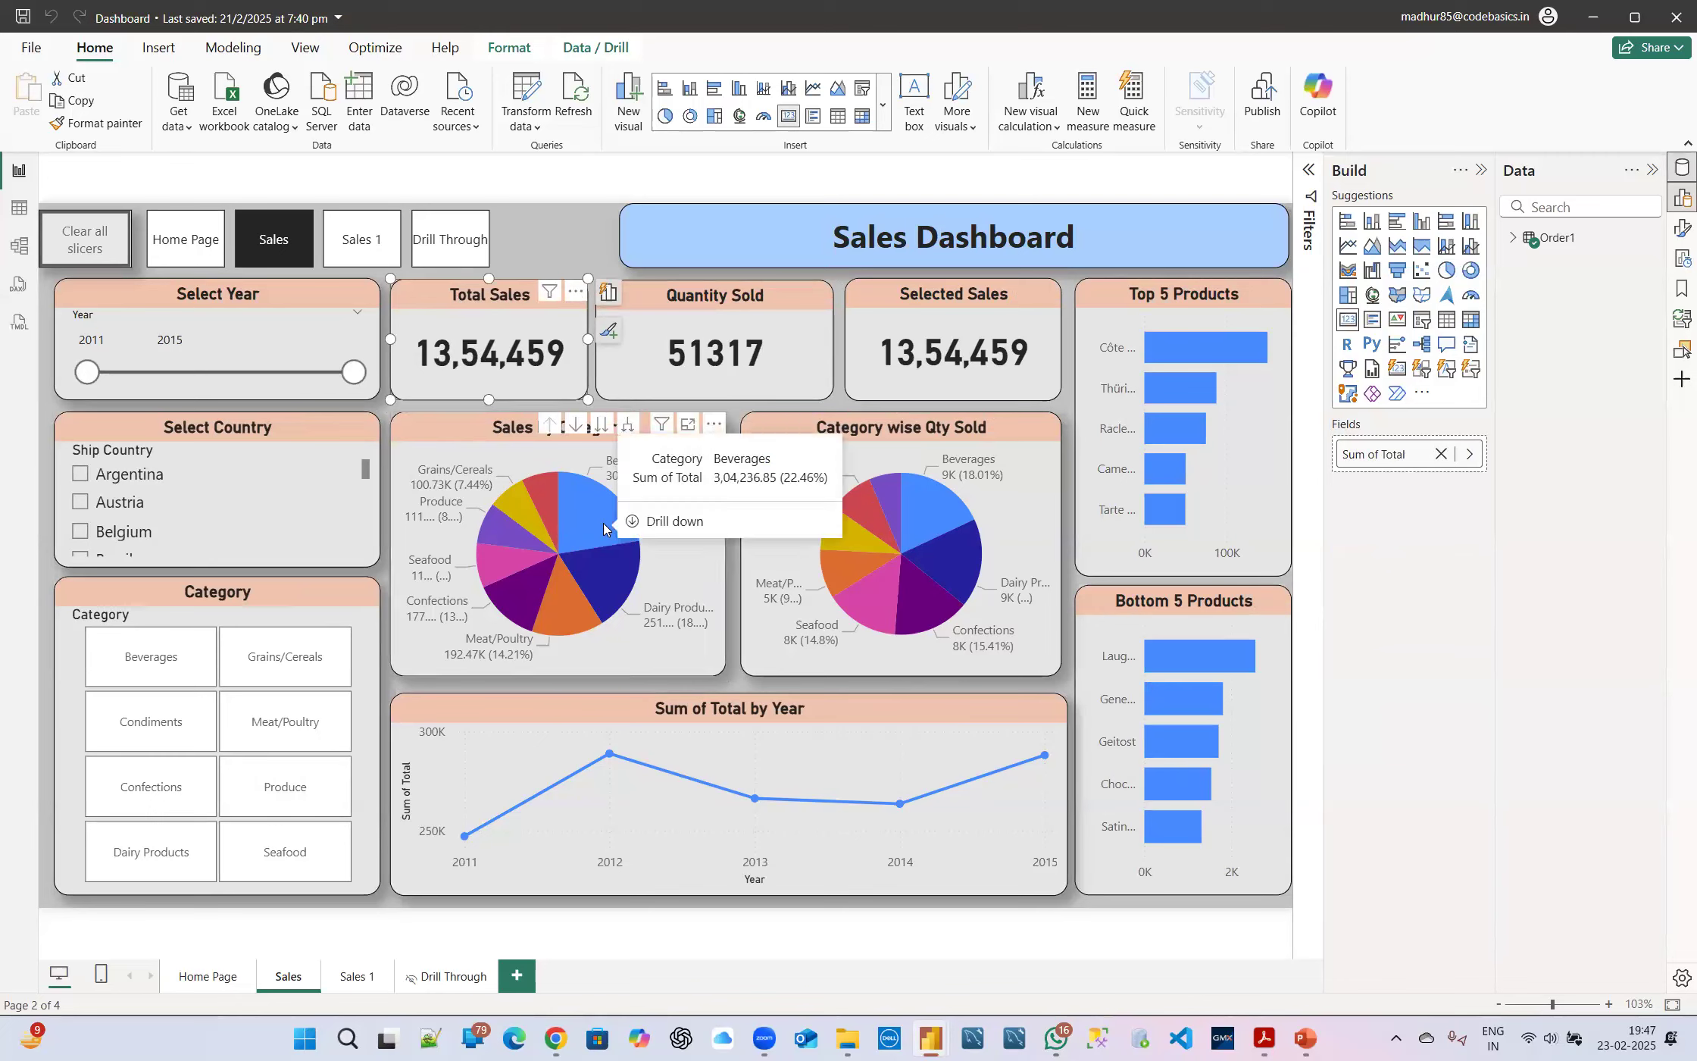
# Inspect the fields behind the Sales by Category pie, the Category wise Qty Sold pie and the Quantity Sold card
pyautogui.click(481, 443)
pyautogui.click(818, 432)
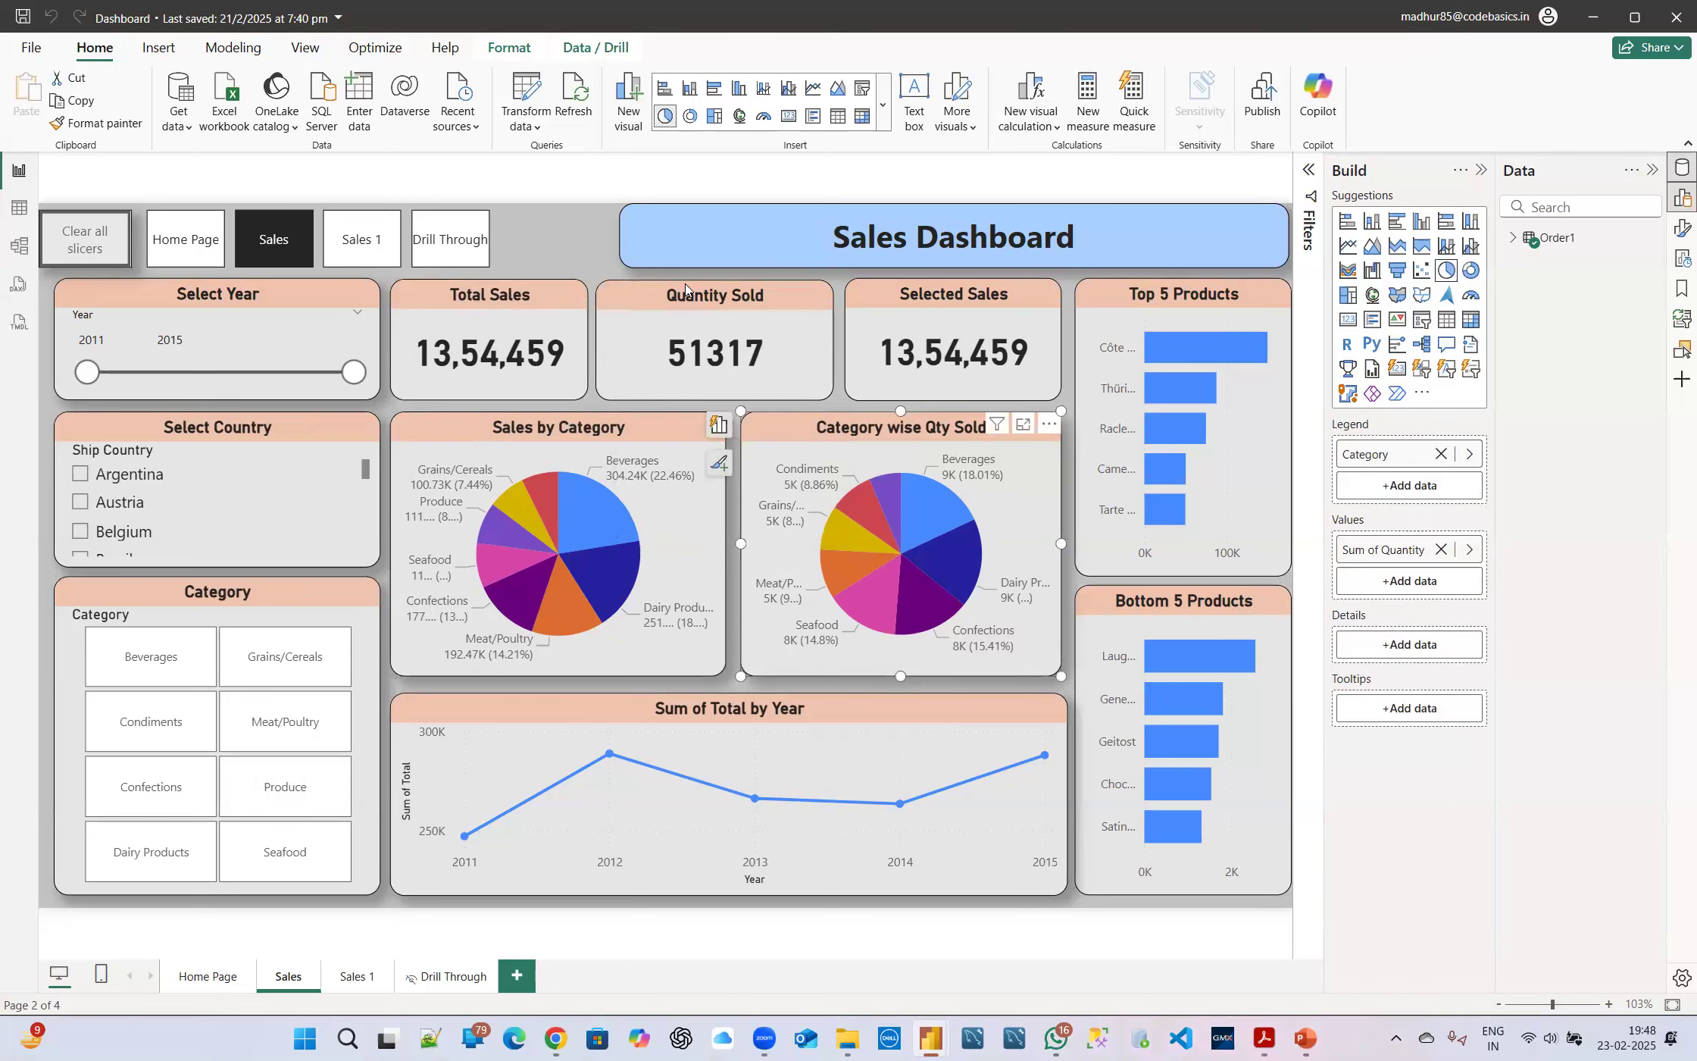
pyautogui.click(641, 303)
pyautogui.click(439, 432)
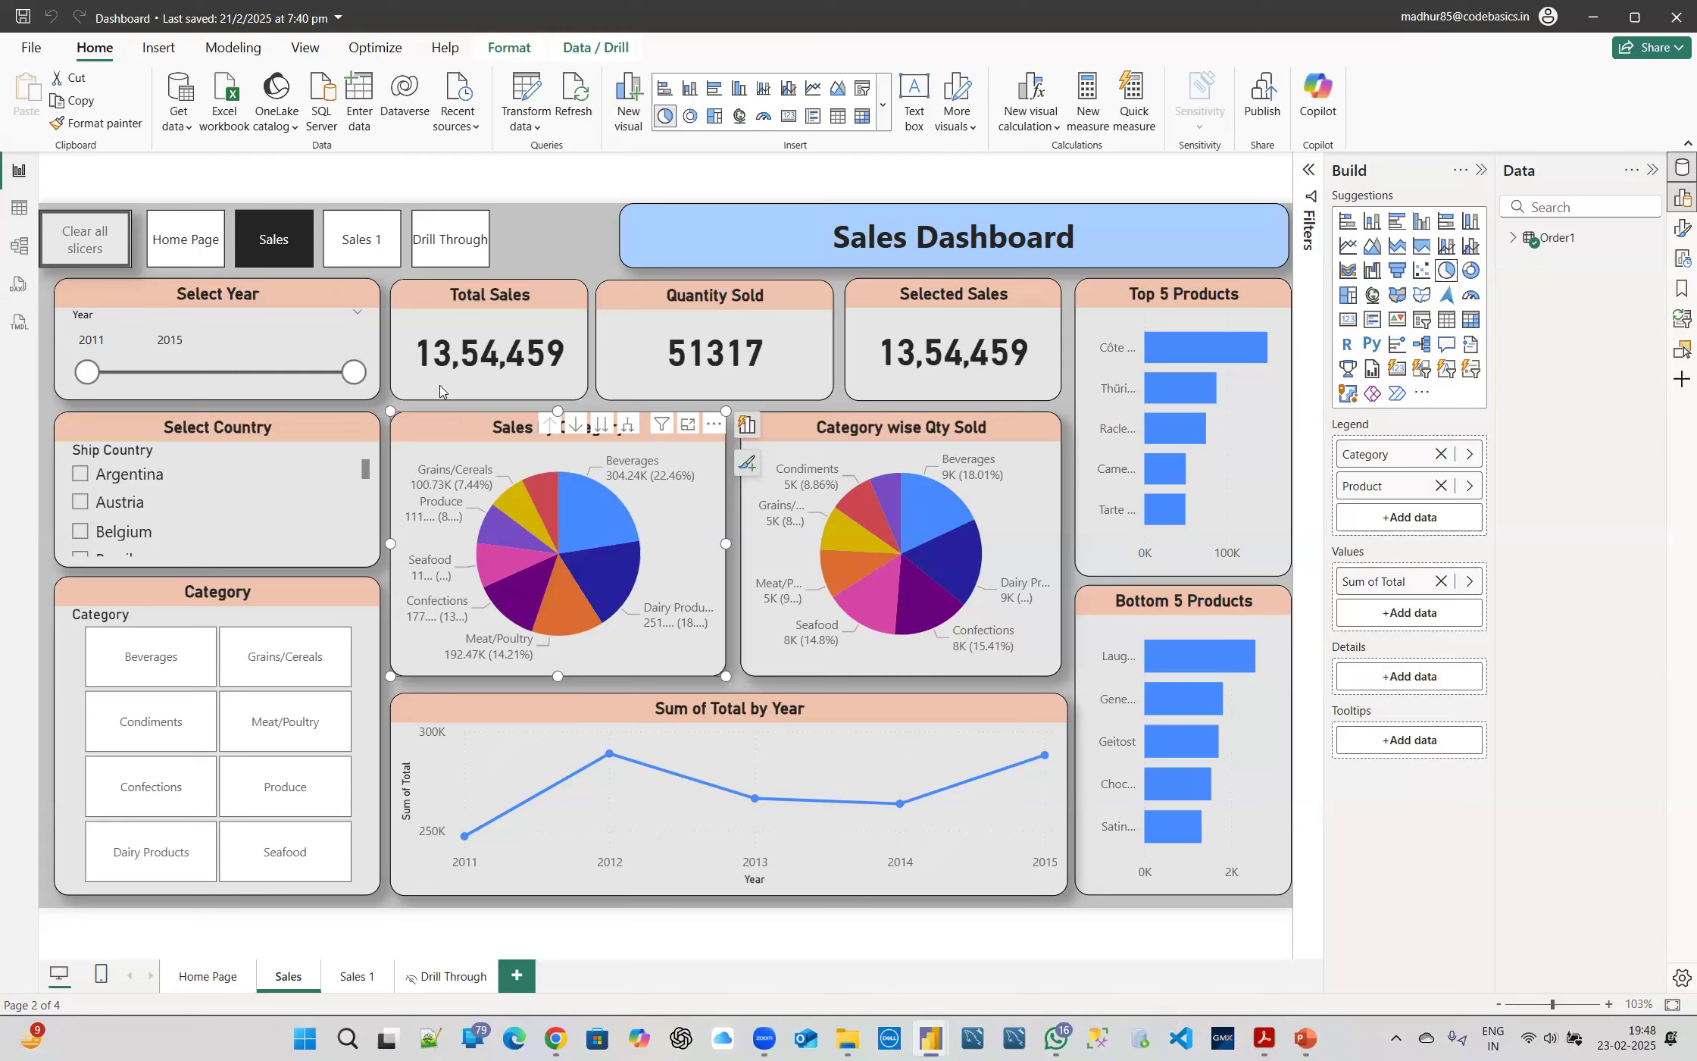
pyautogui.click(671, 306)
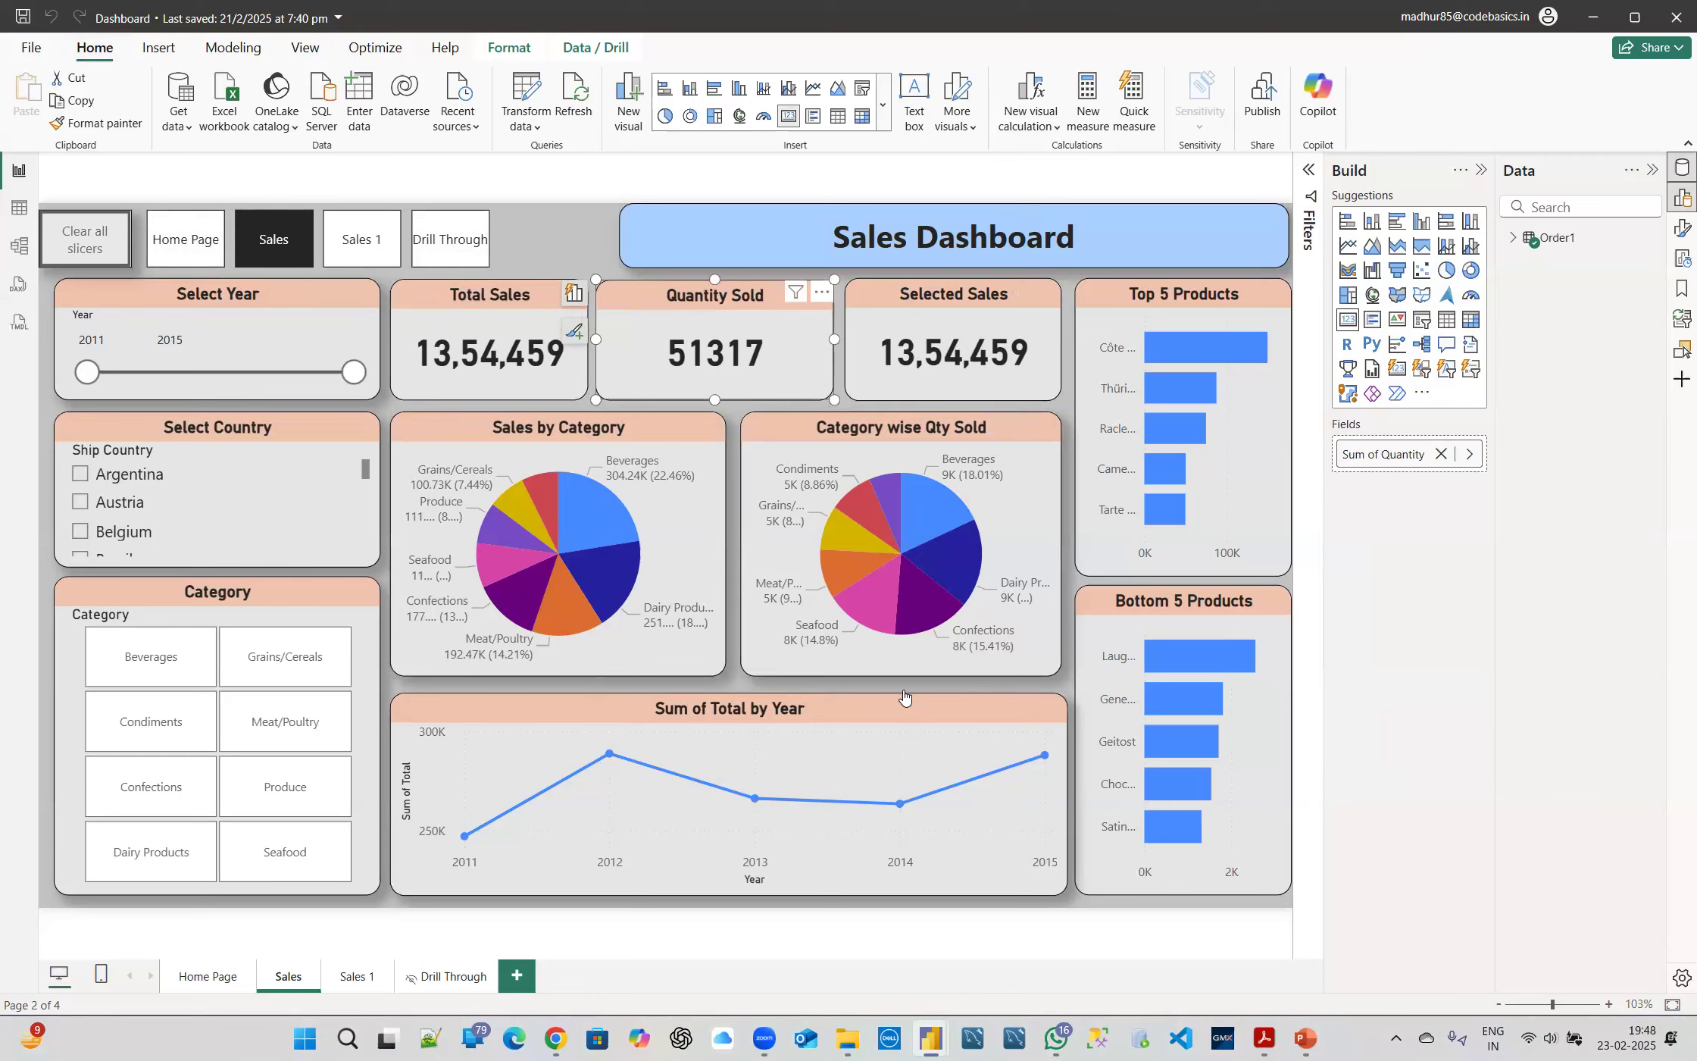
# Check the building-blocks slide in PowerPoint, return to the Power BI Dashboard report and dismiss the voice-quality notification, leaving no visual selected
pyautogui.hotkey('alt', 'Tab')
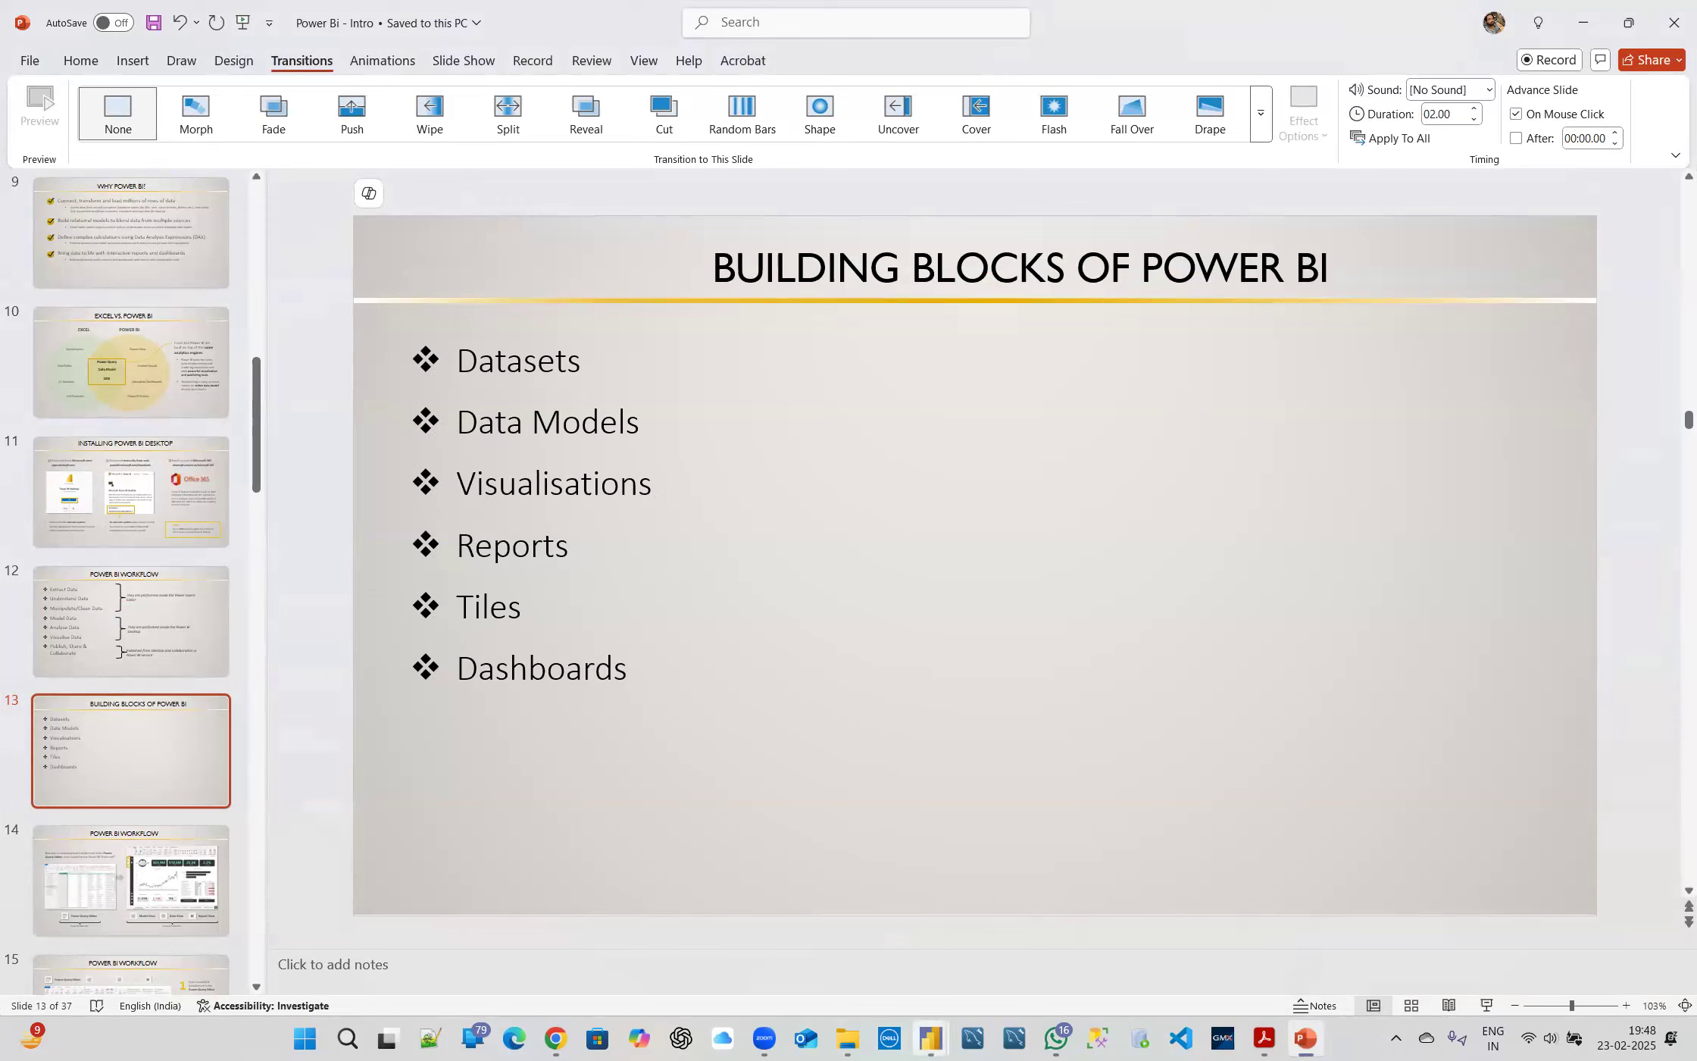
pyautogui.click(930, 1038)
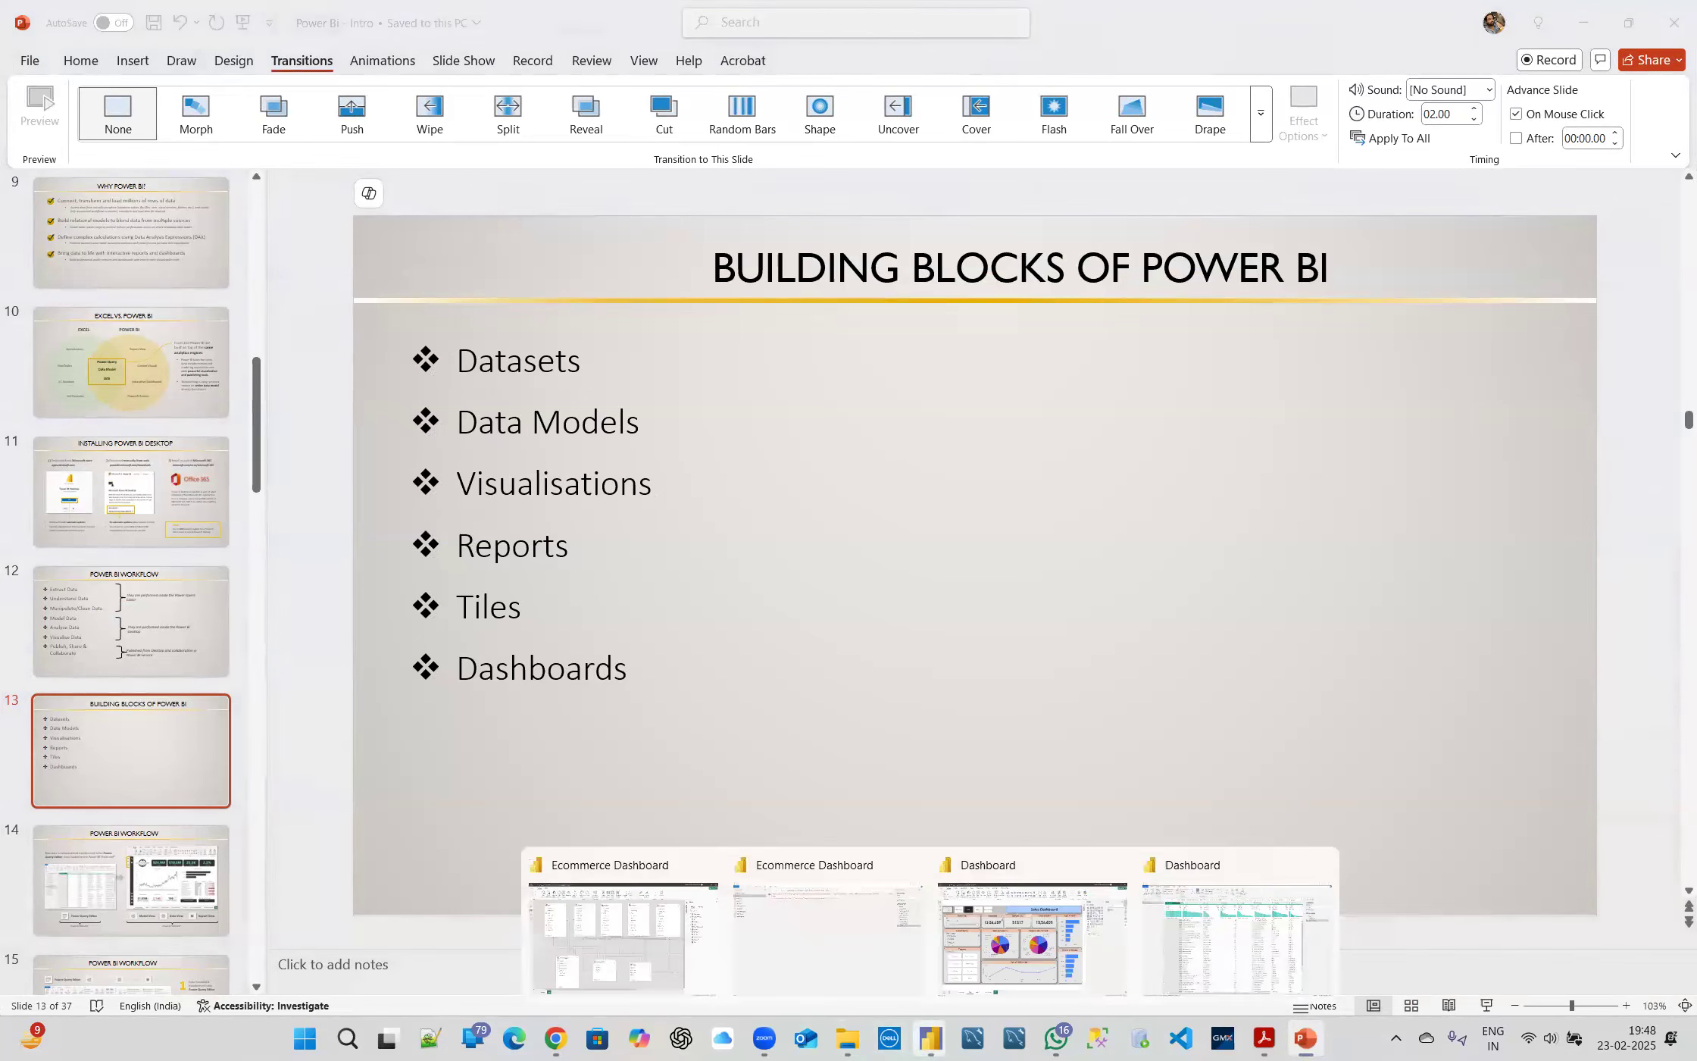
pyautogui.click(1021, 973)
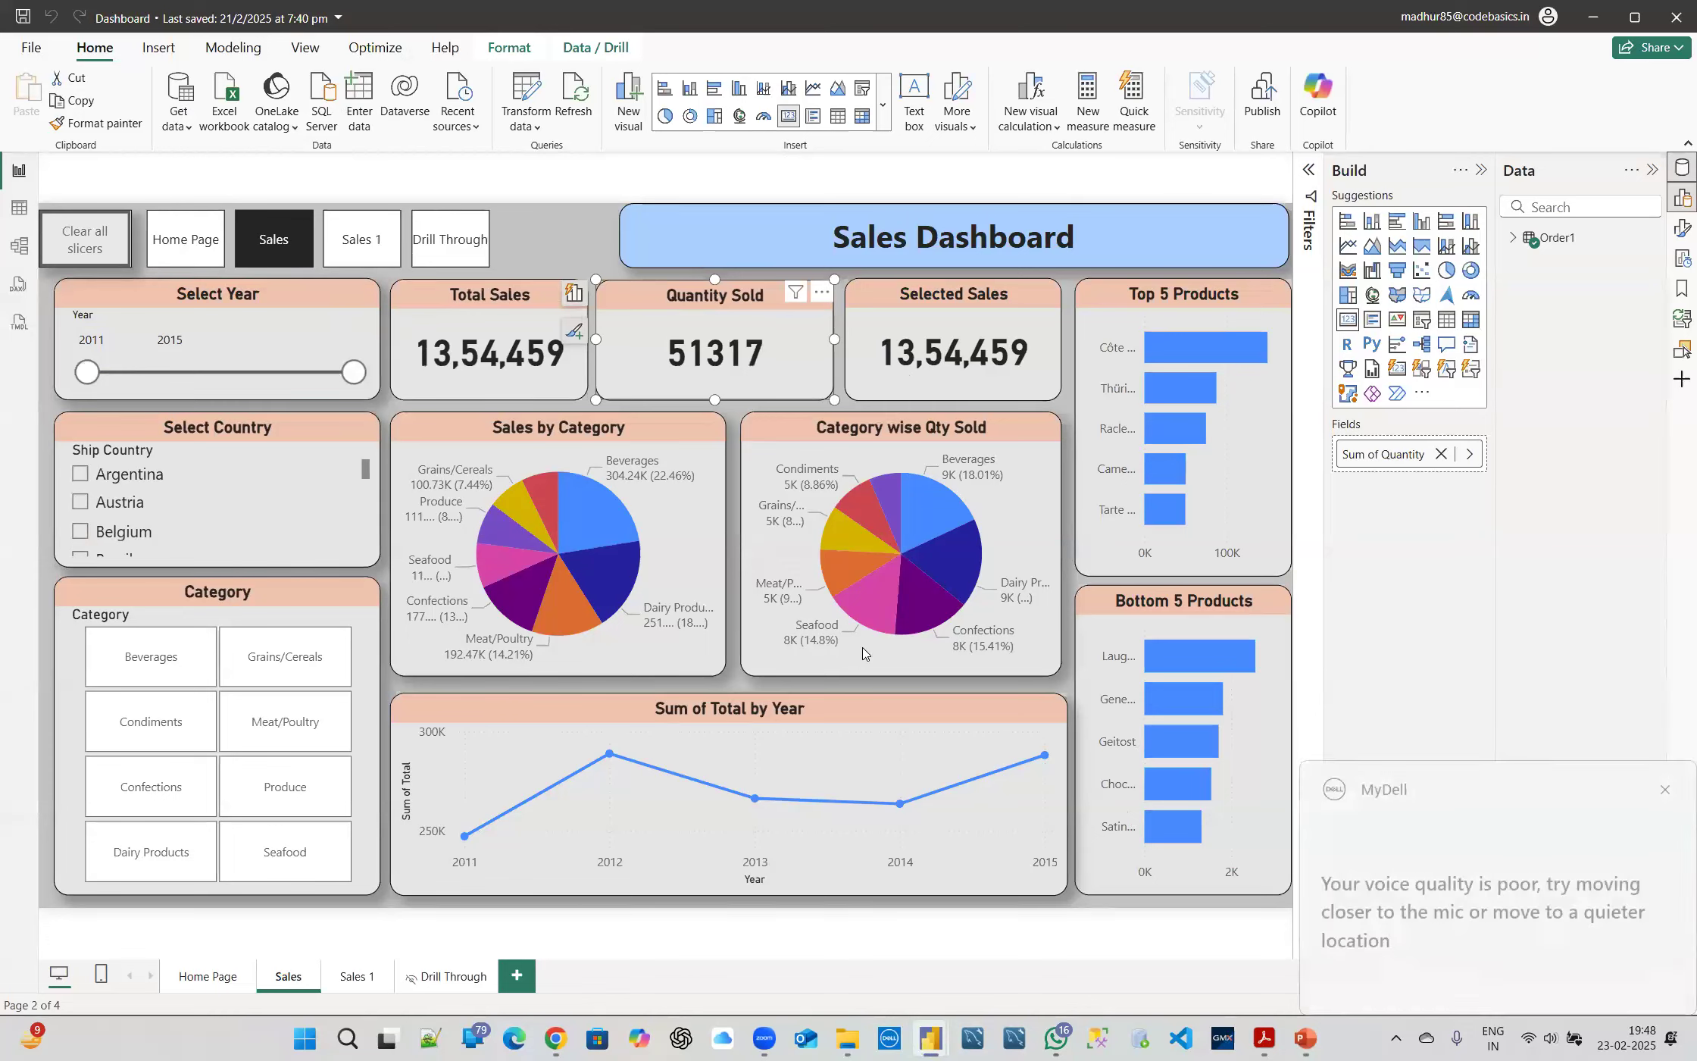
pyautogui.click(1665, 790)
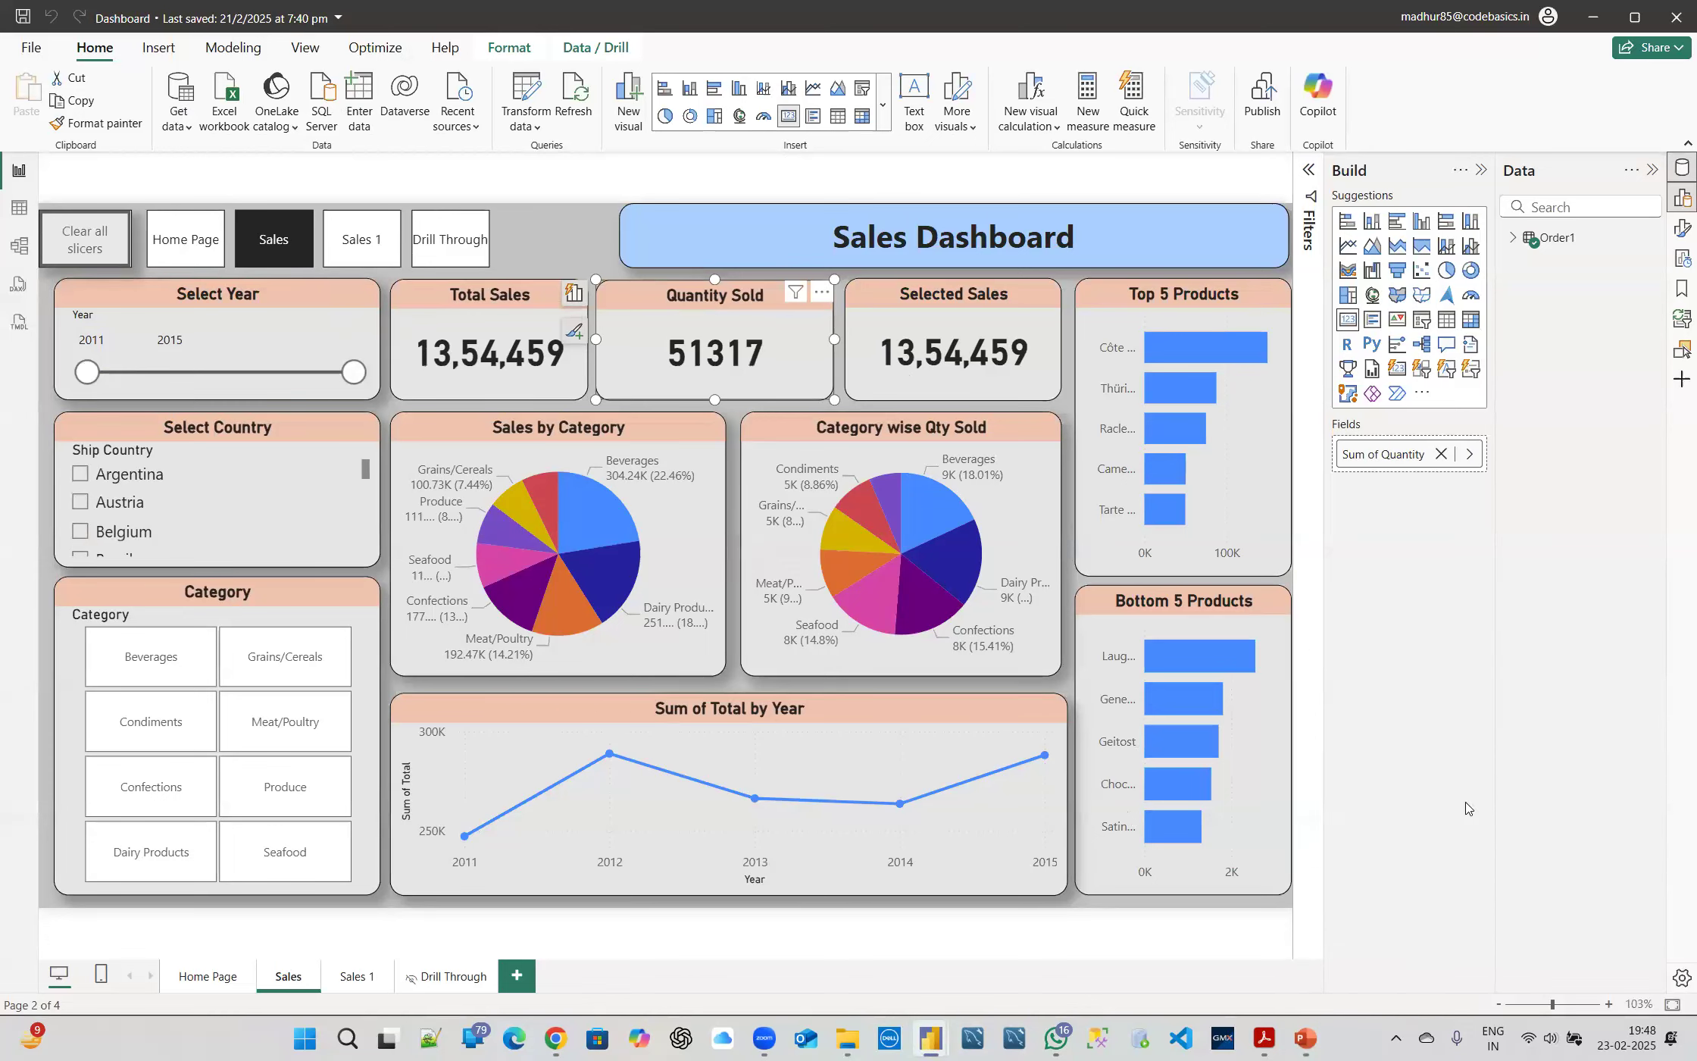
pyautogui.click(571, 239)
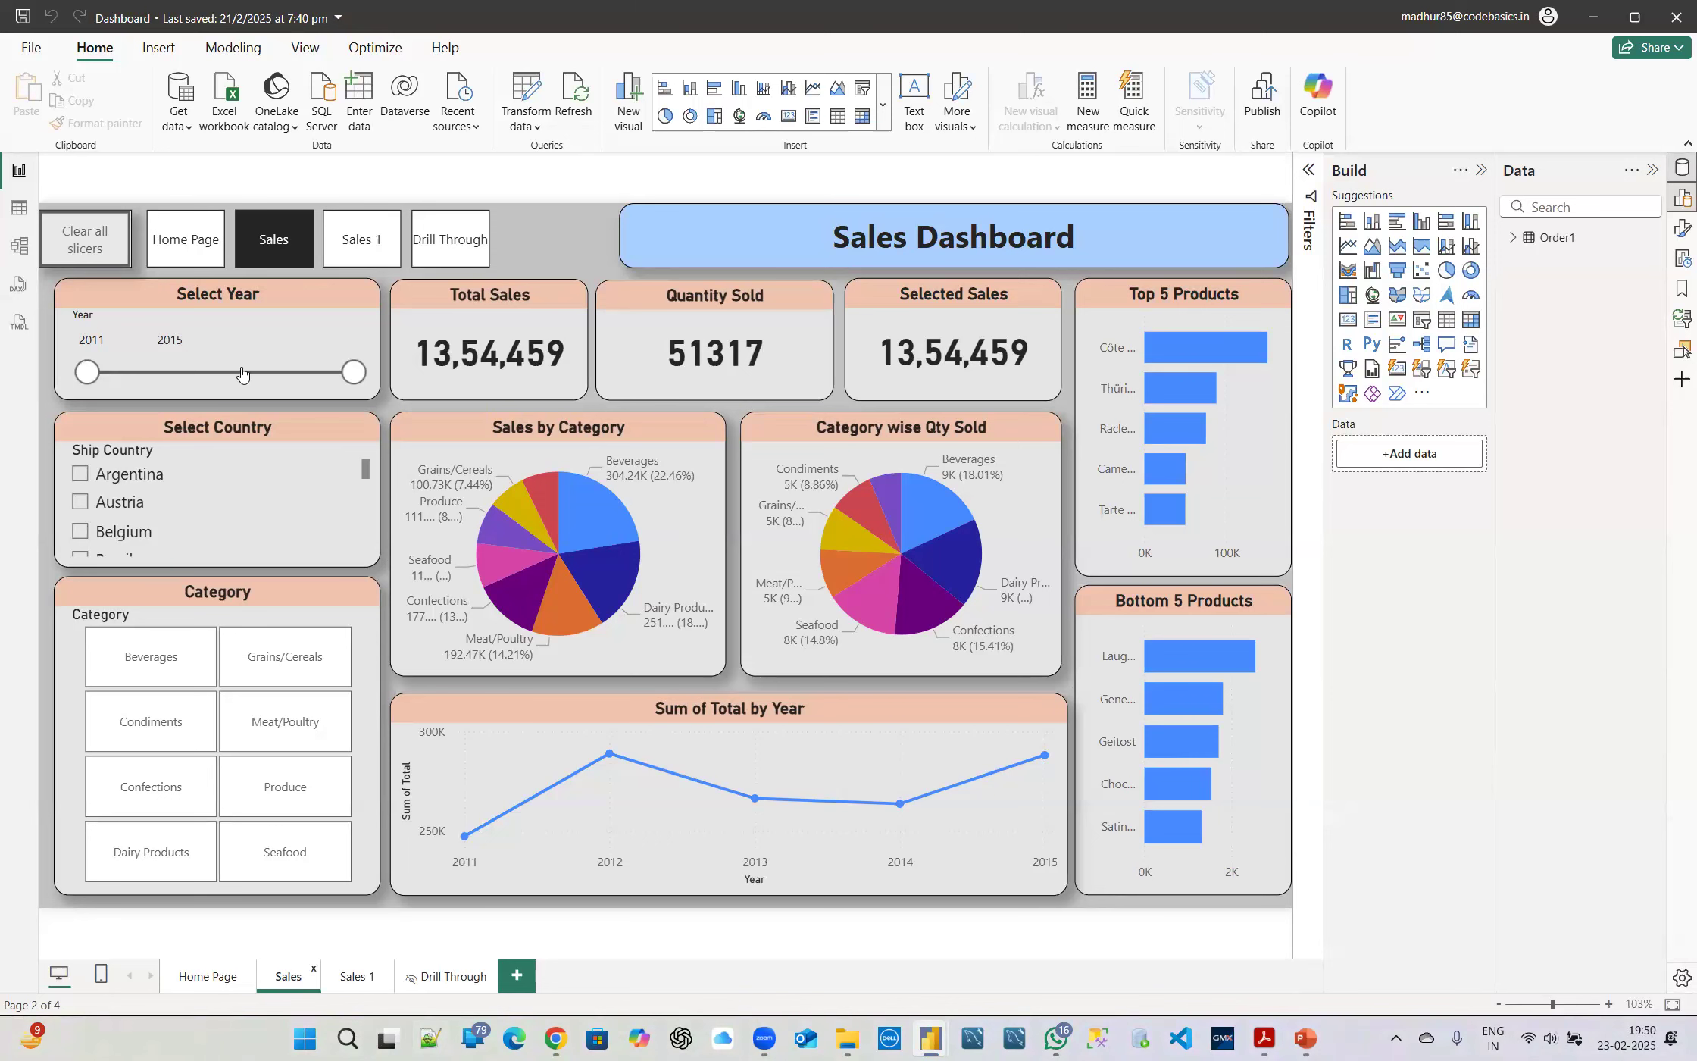
# Compare the visuals on the Sales 1 page with those on the Sales page, finishing on the Sales page
pyautogui.click(362, 982)
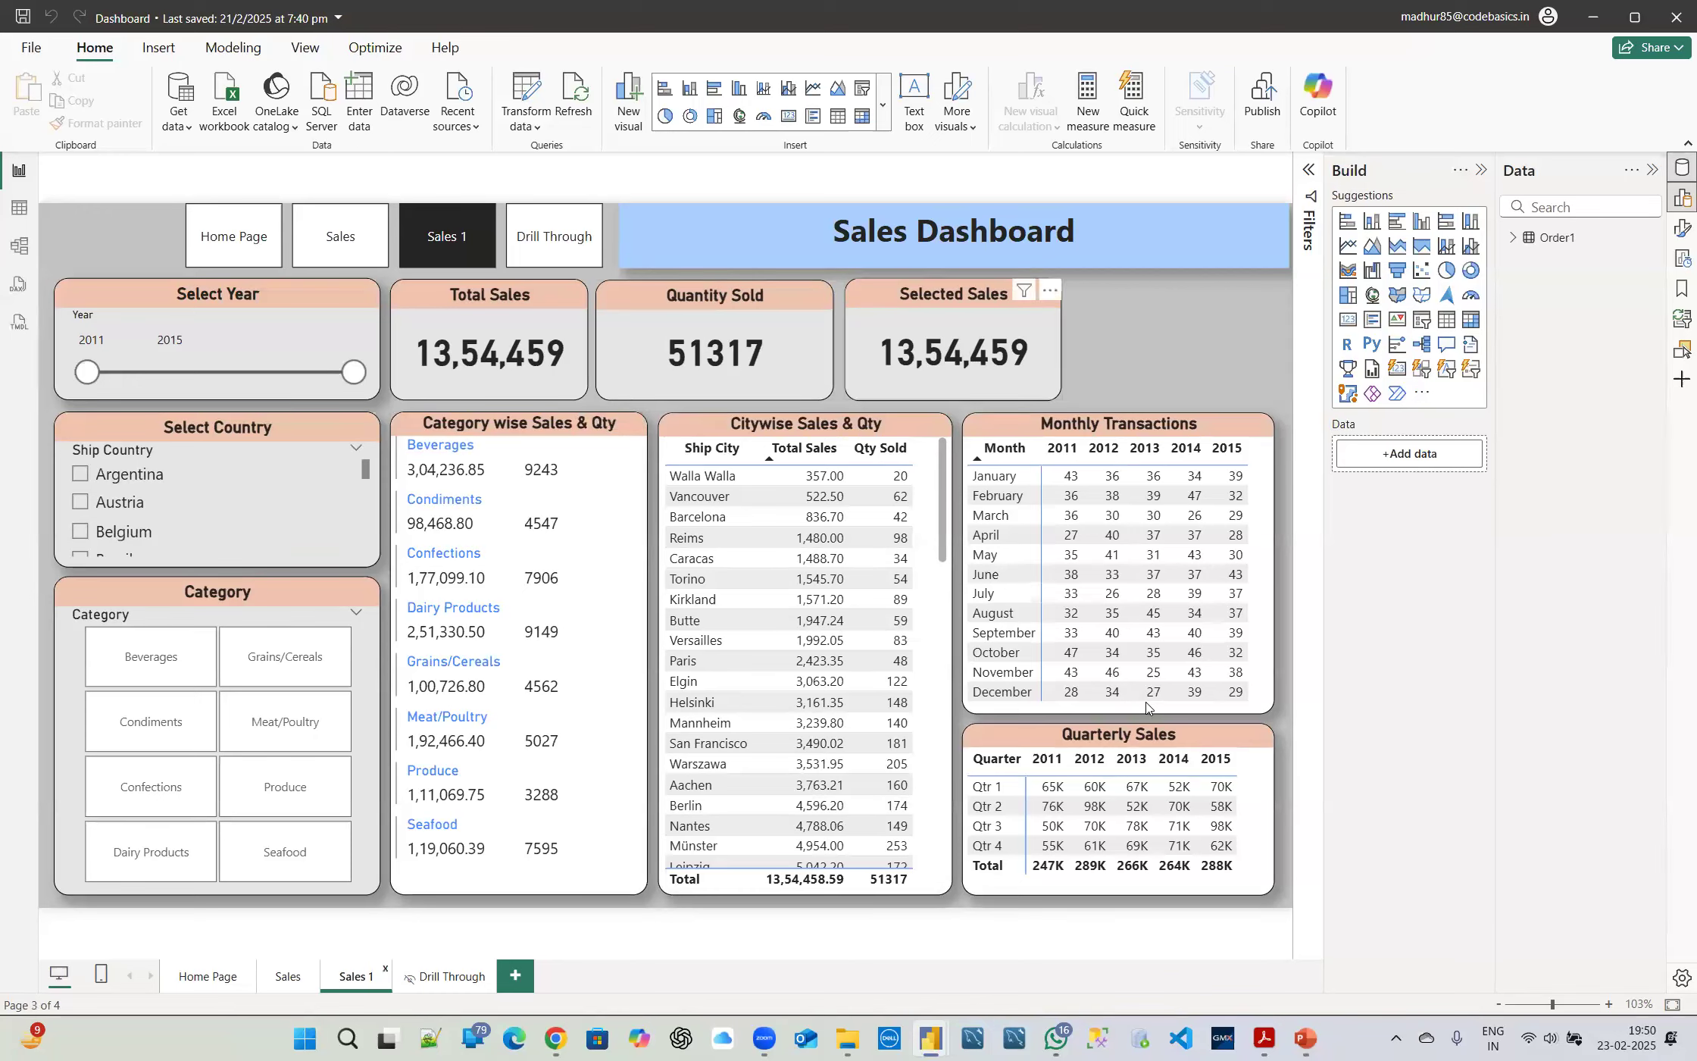
pyautogui.click(284, 978)
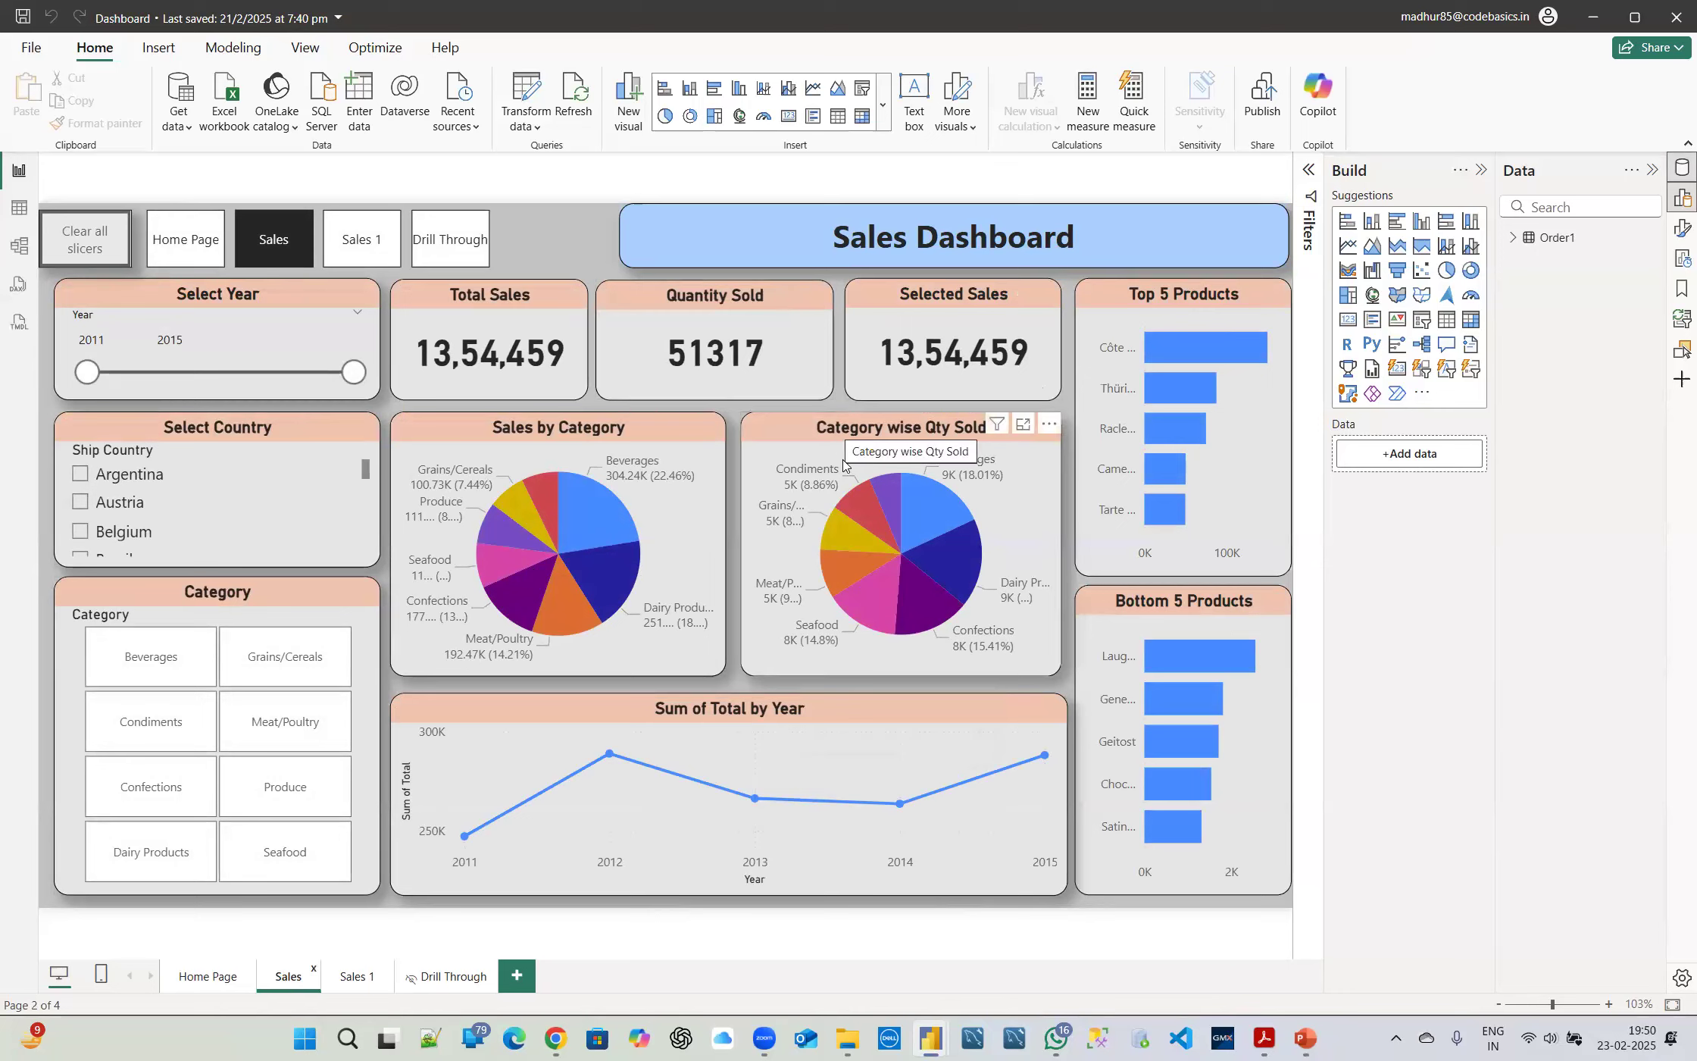
pyautogui.click(361, 972)
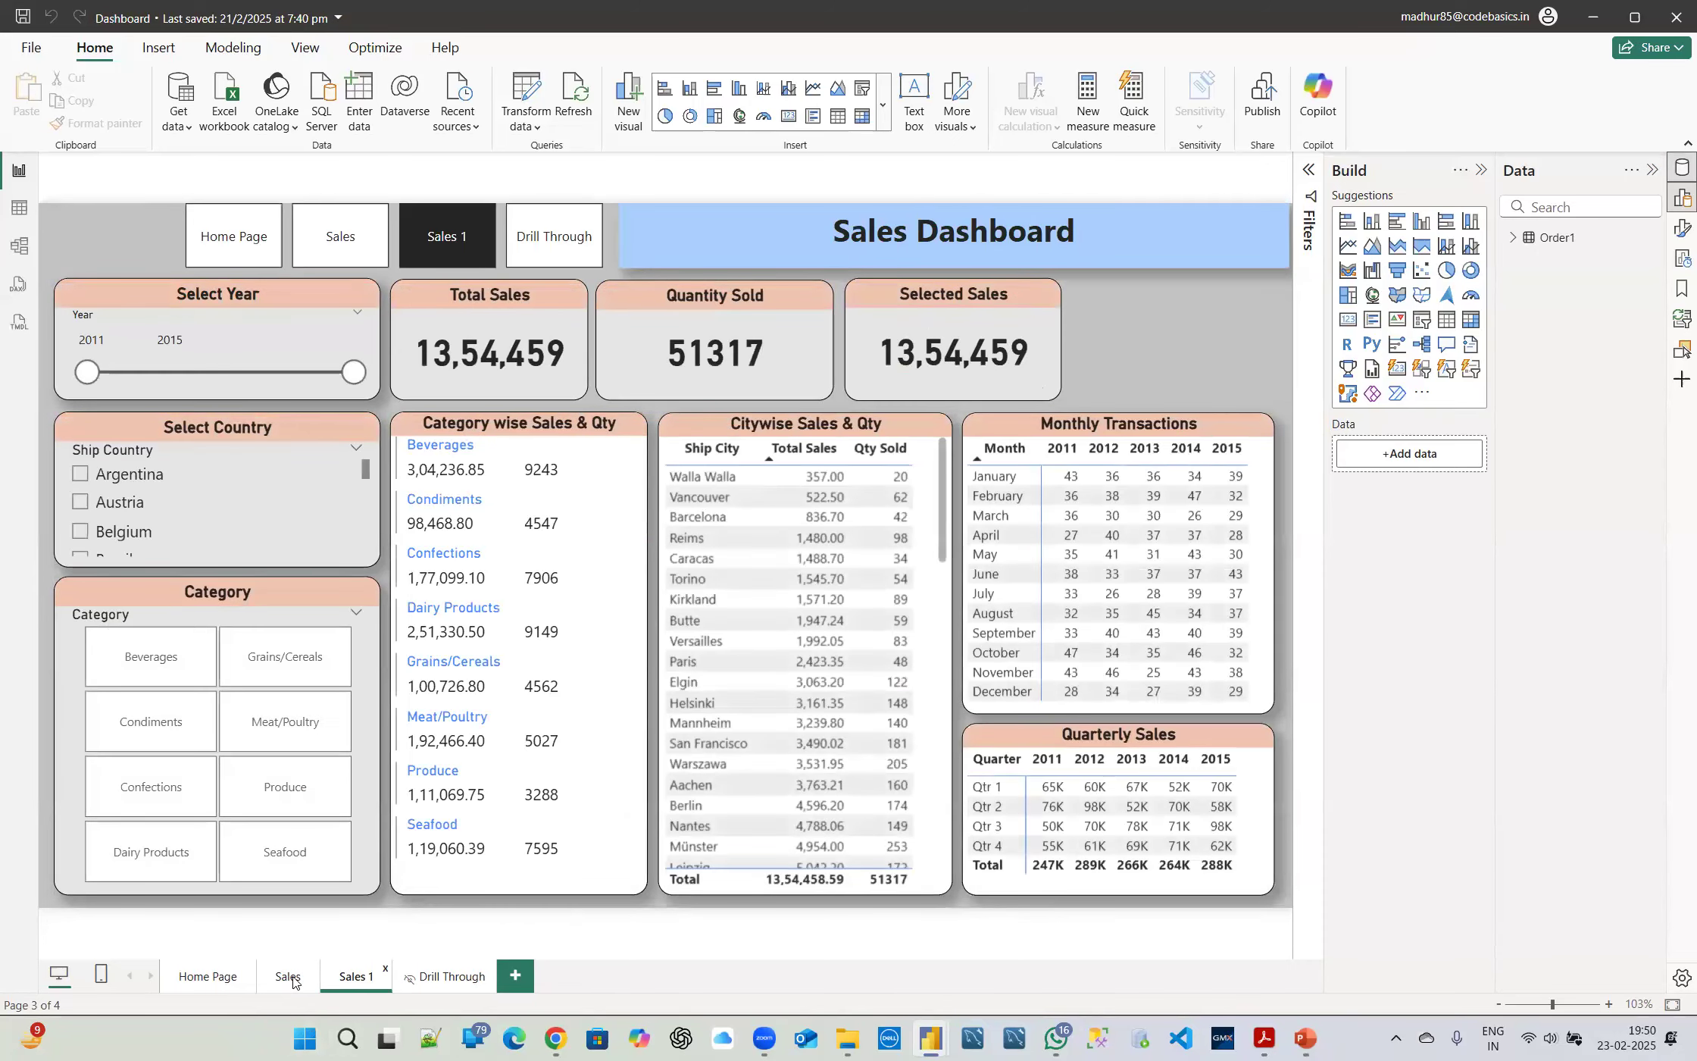
pyautogui.click(292, 981)
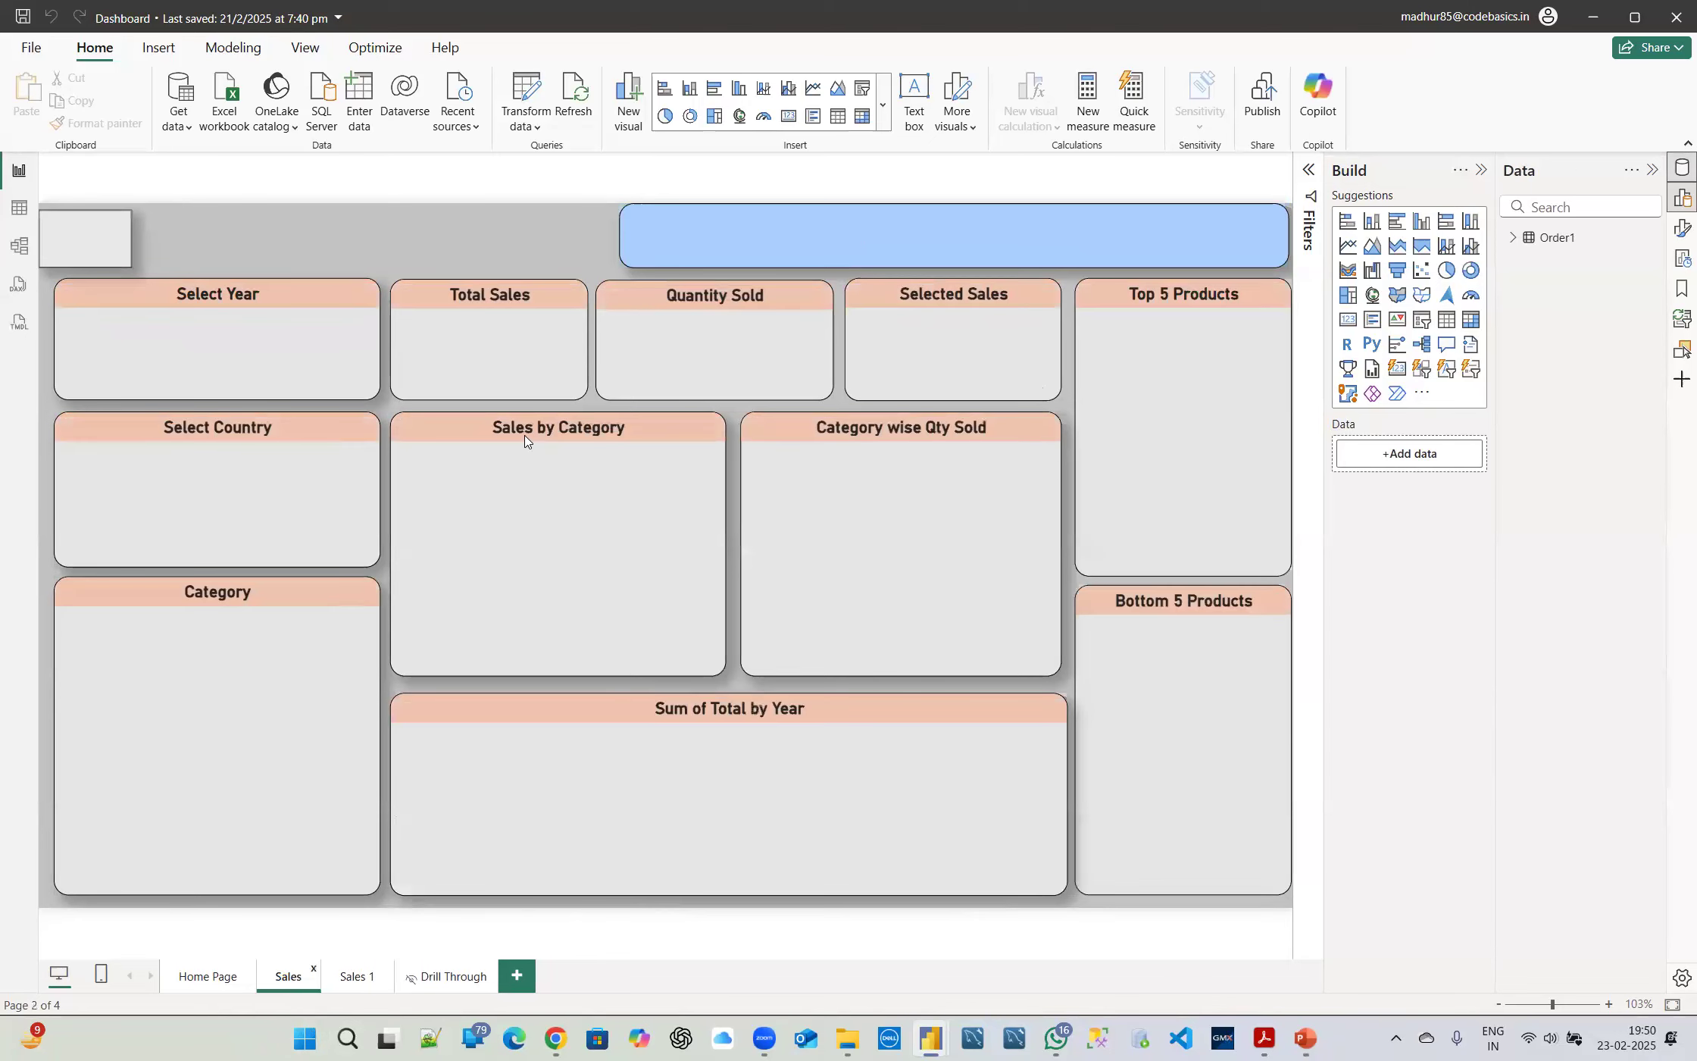
# Select the Sales by Category pie together with the Total Sales and Quantity Sold cards as tile examples, then clear the selection and any notification
pyautogui.click(442, 429)
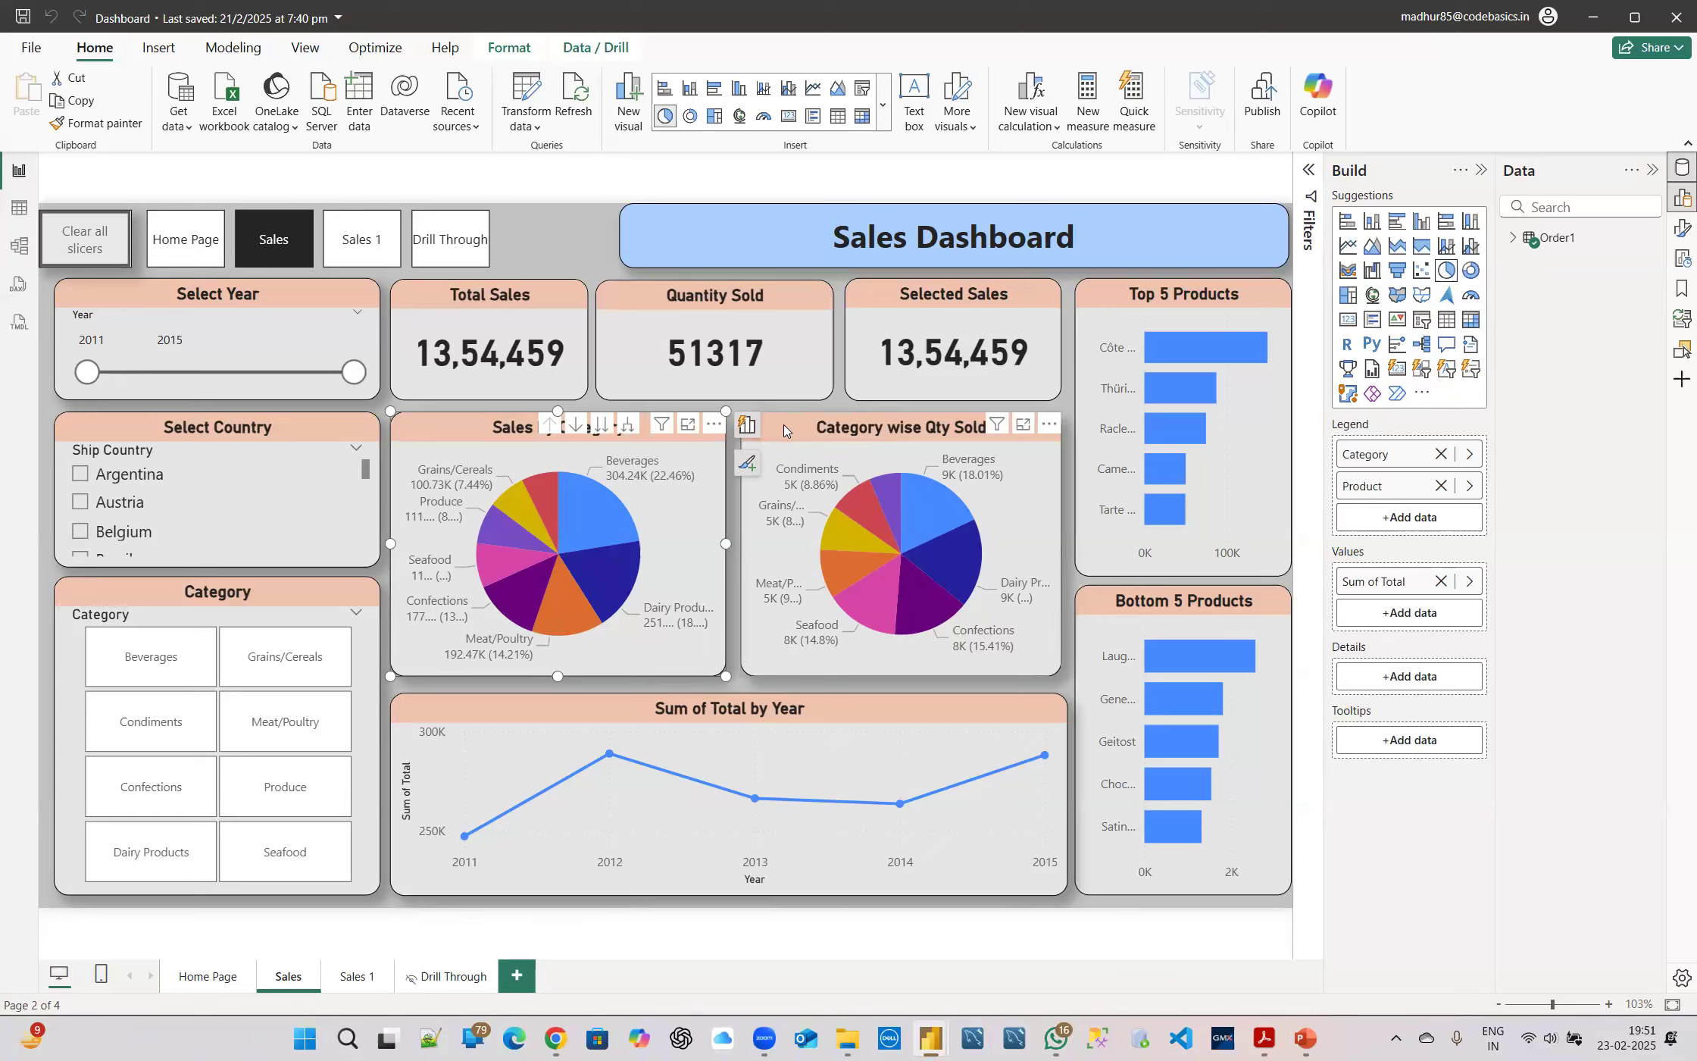
pyautogui.keyDown('ctrl'); pyautogui.click(438, 302); pyautogui.keyUp('ctrl')
pyautogui.keyDown('ctrl'); pyautogui.click(634, 298); pyautogui.keyUp('ctrl')
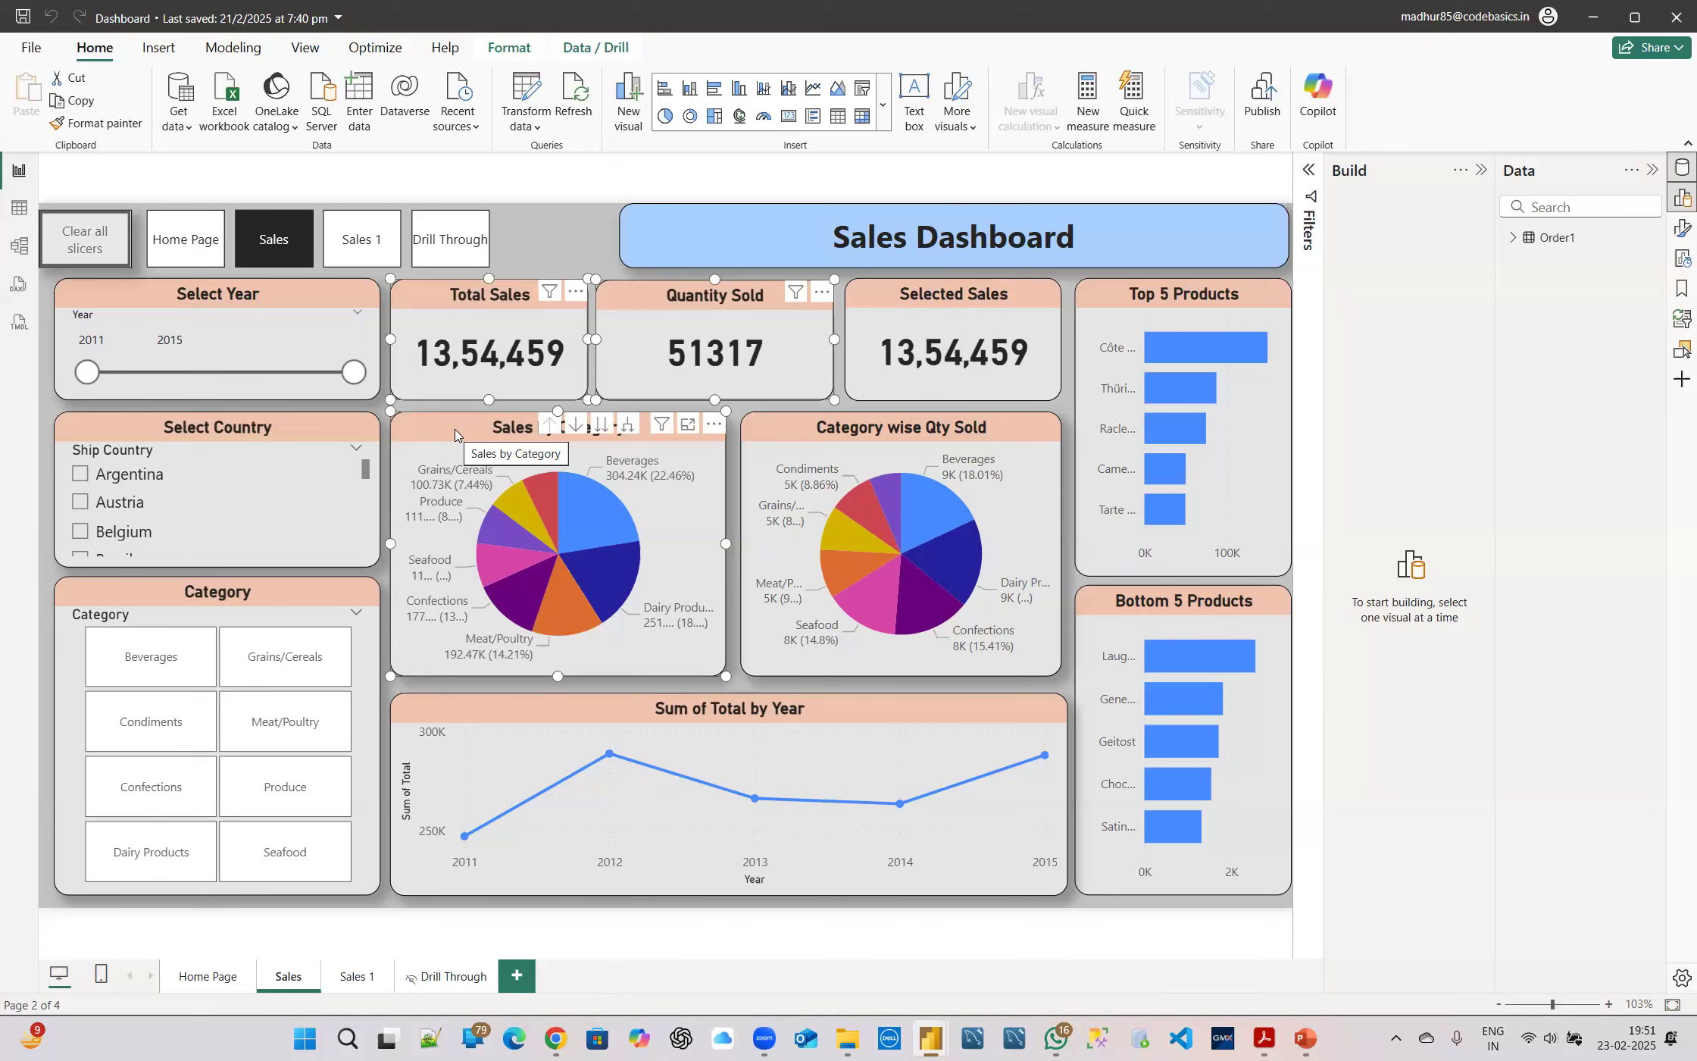
pyautogui.click(421, 431)
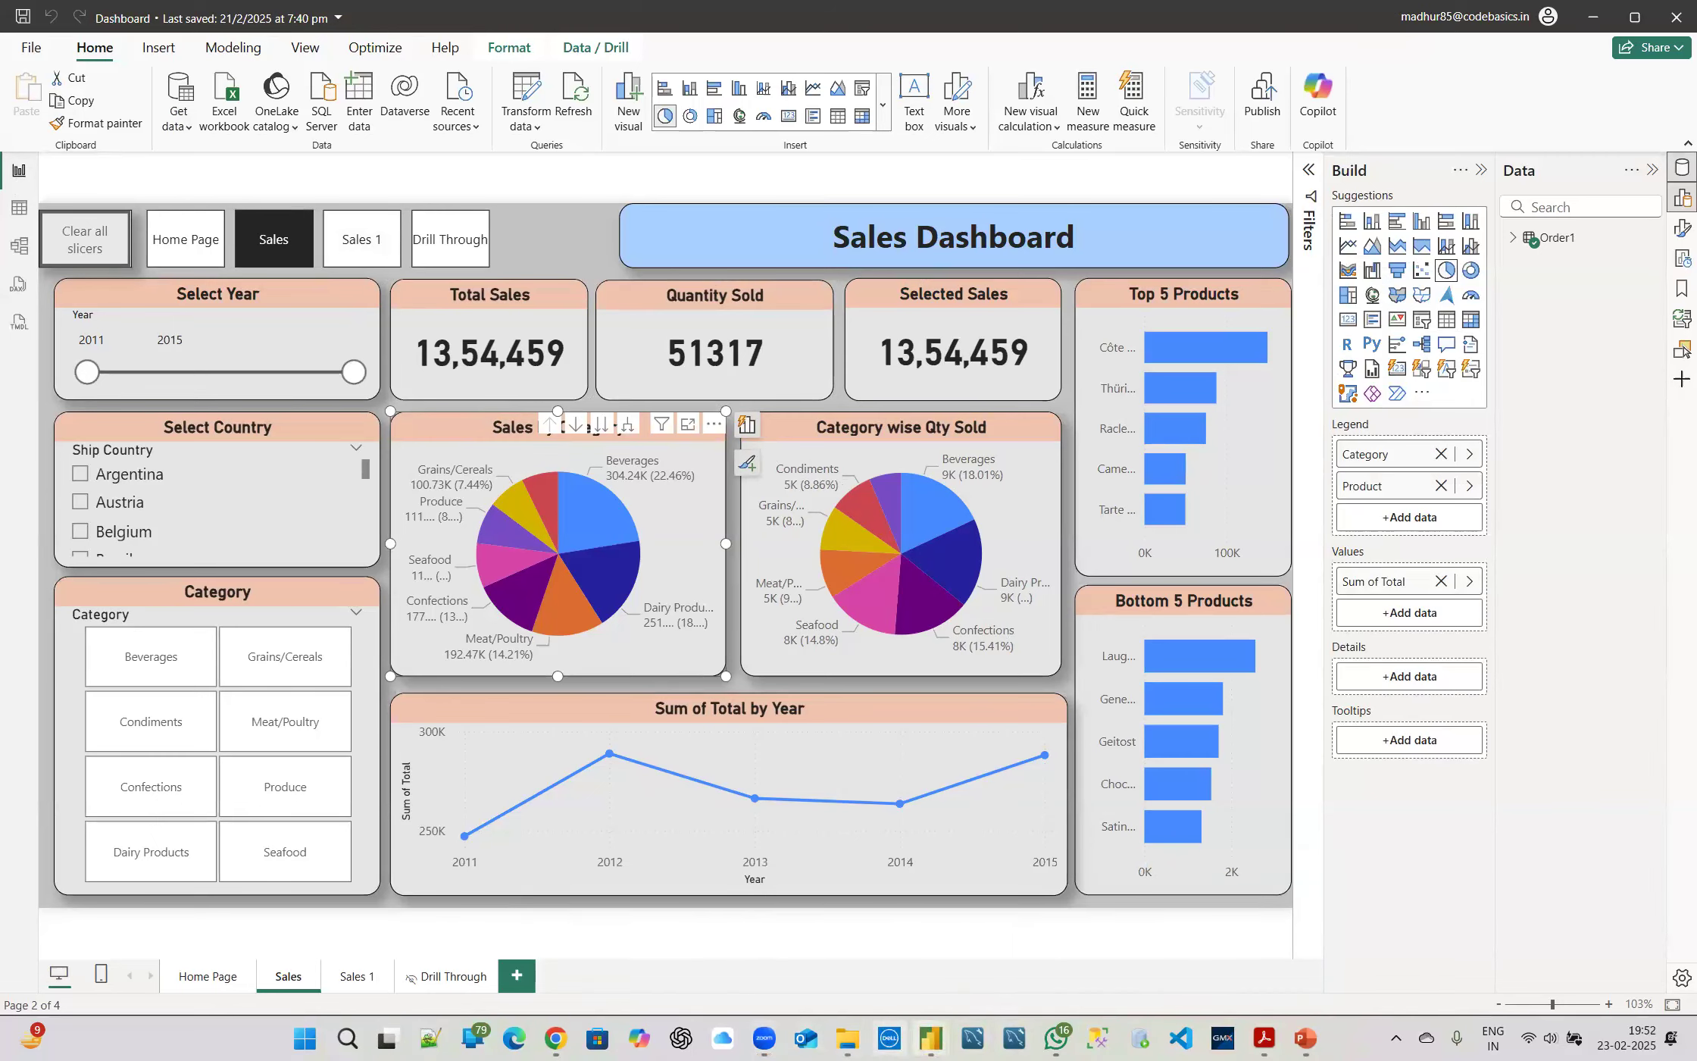
pyautogui.moveTo(953, 1025)
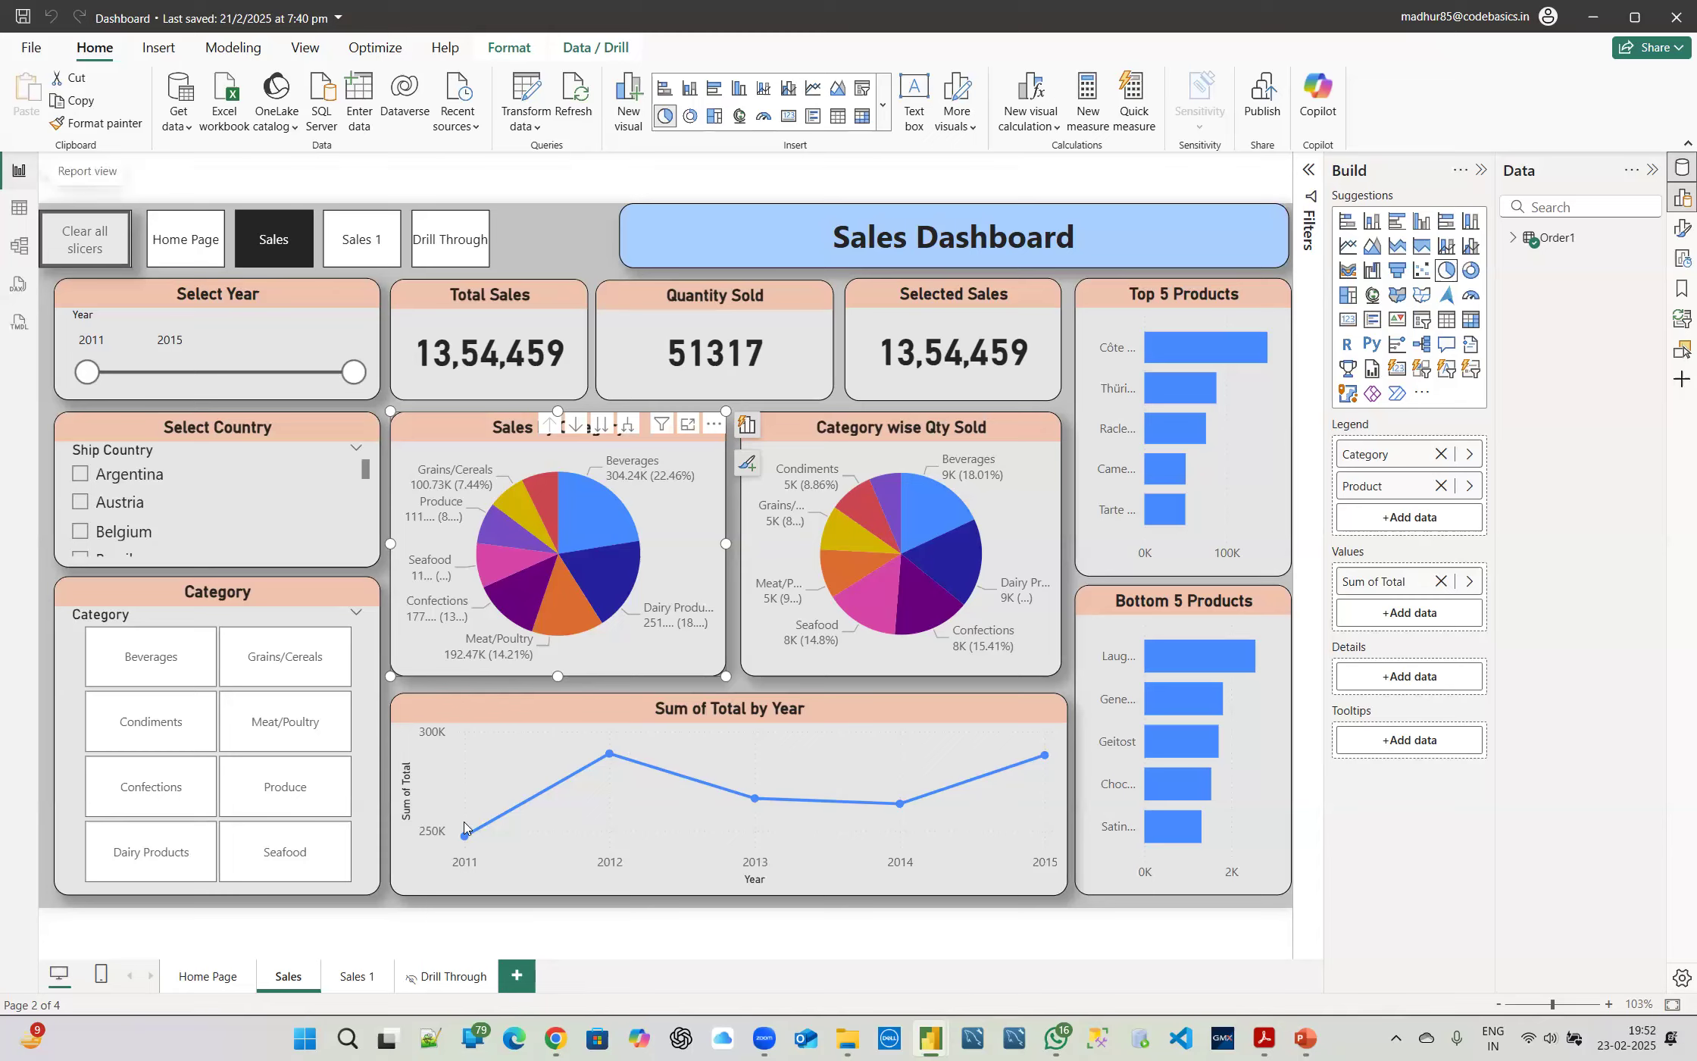
pyautogui.click(732, 568)
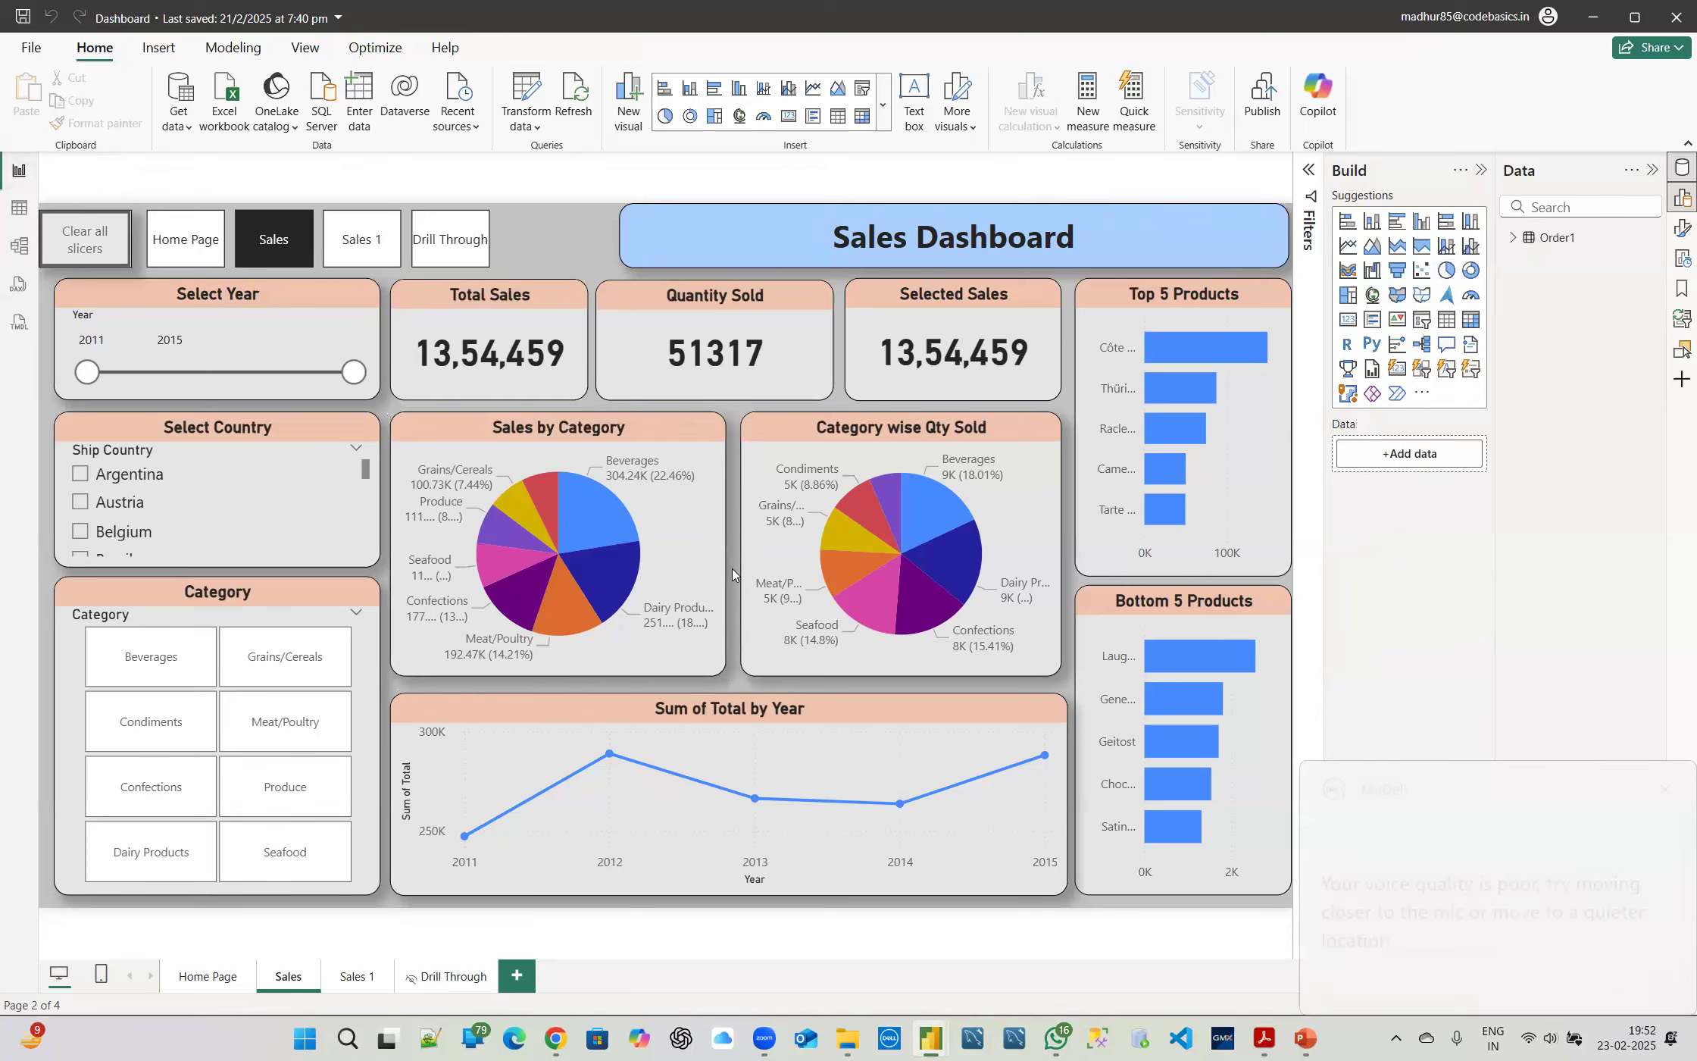
pyautogui.click(1664, 789)
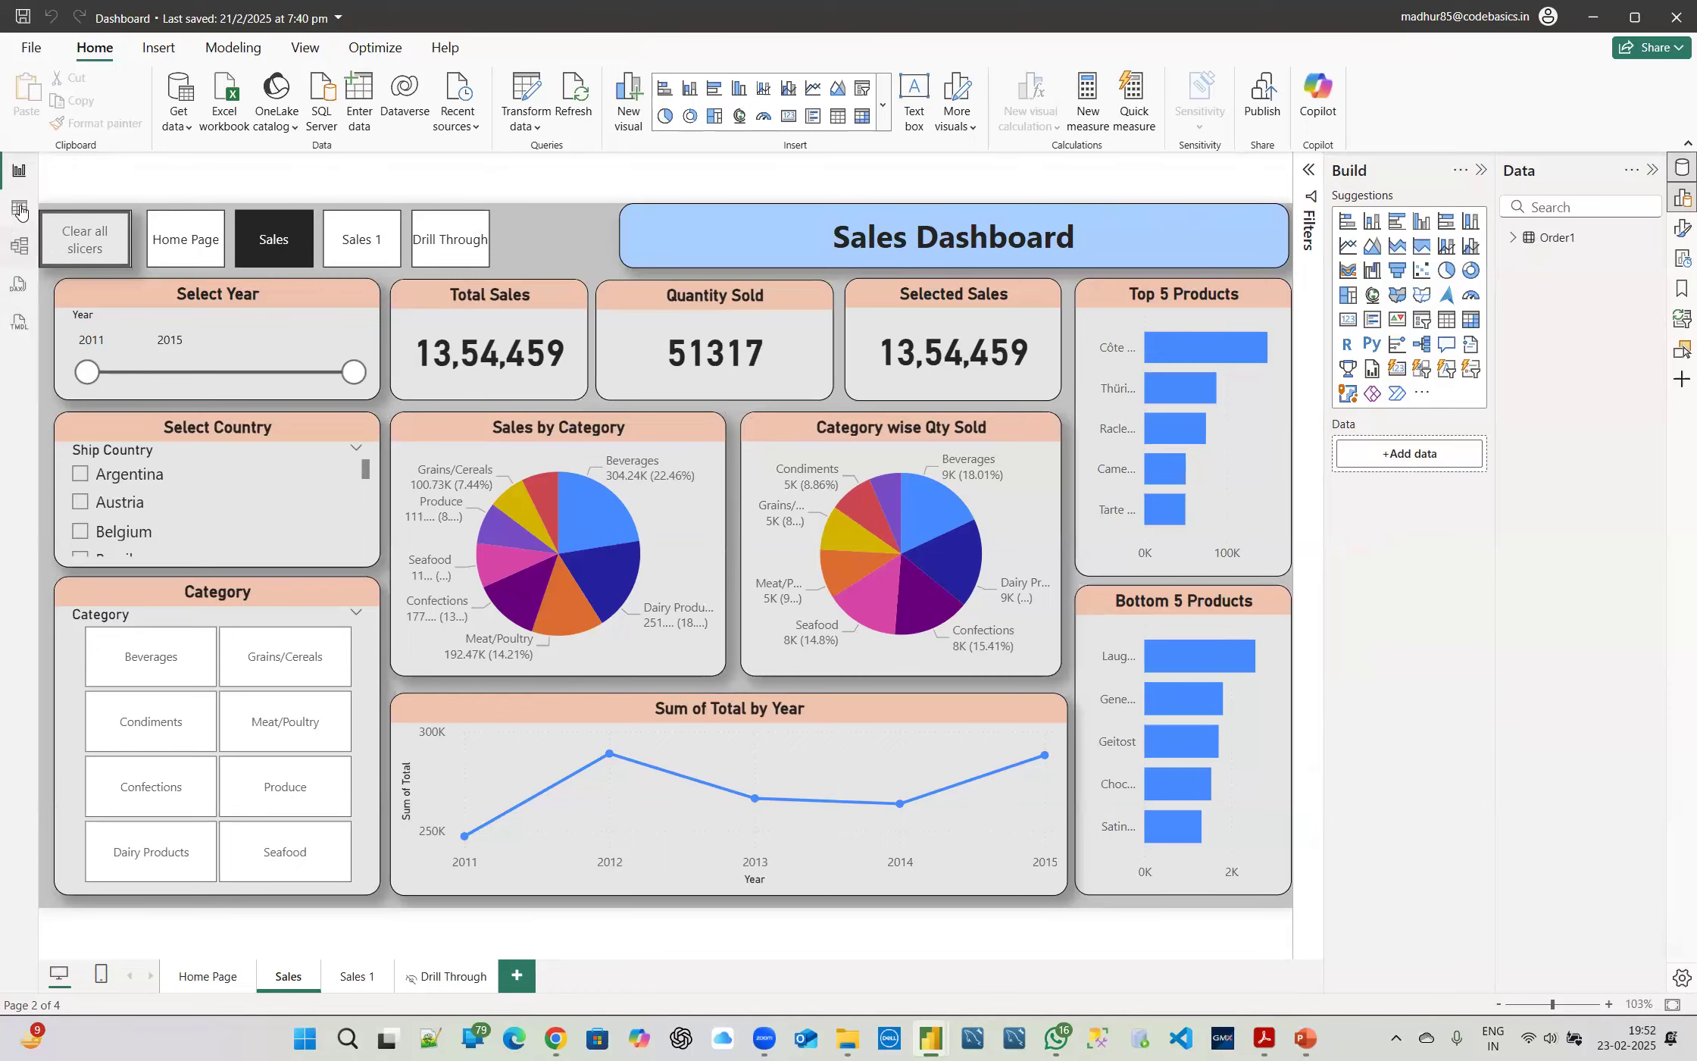
# Show the Order1 table's data and its model diagram, collapsing Properties and shifting the Order1 card slightly sideways, and return to the report
pyautogui.click(20, 211)
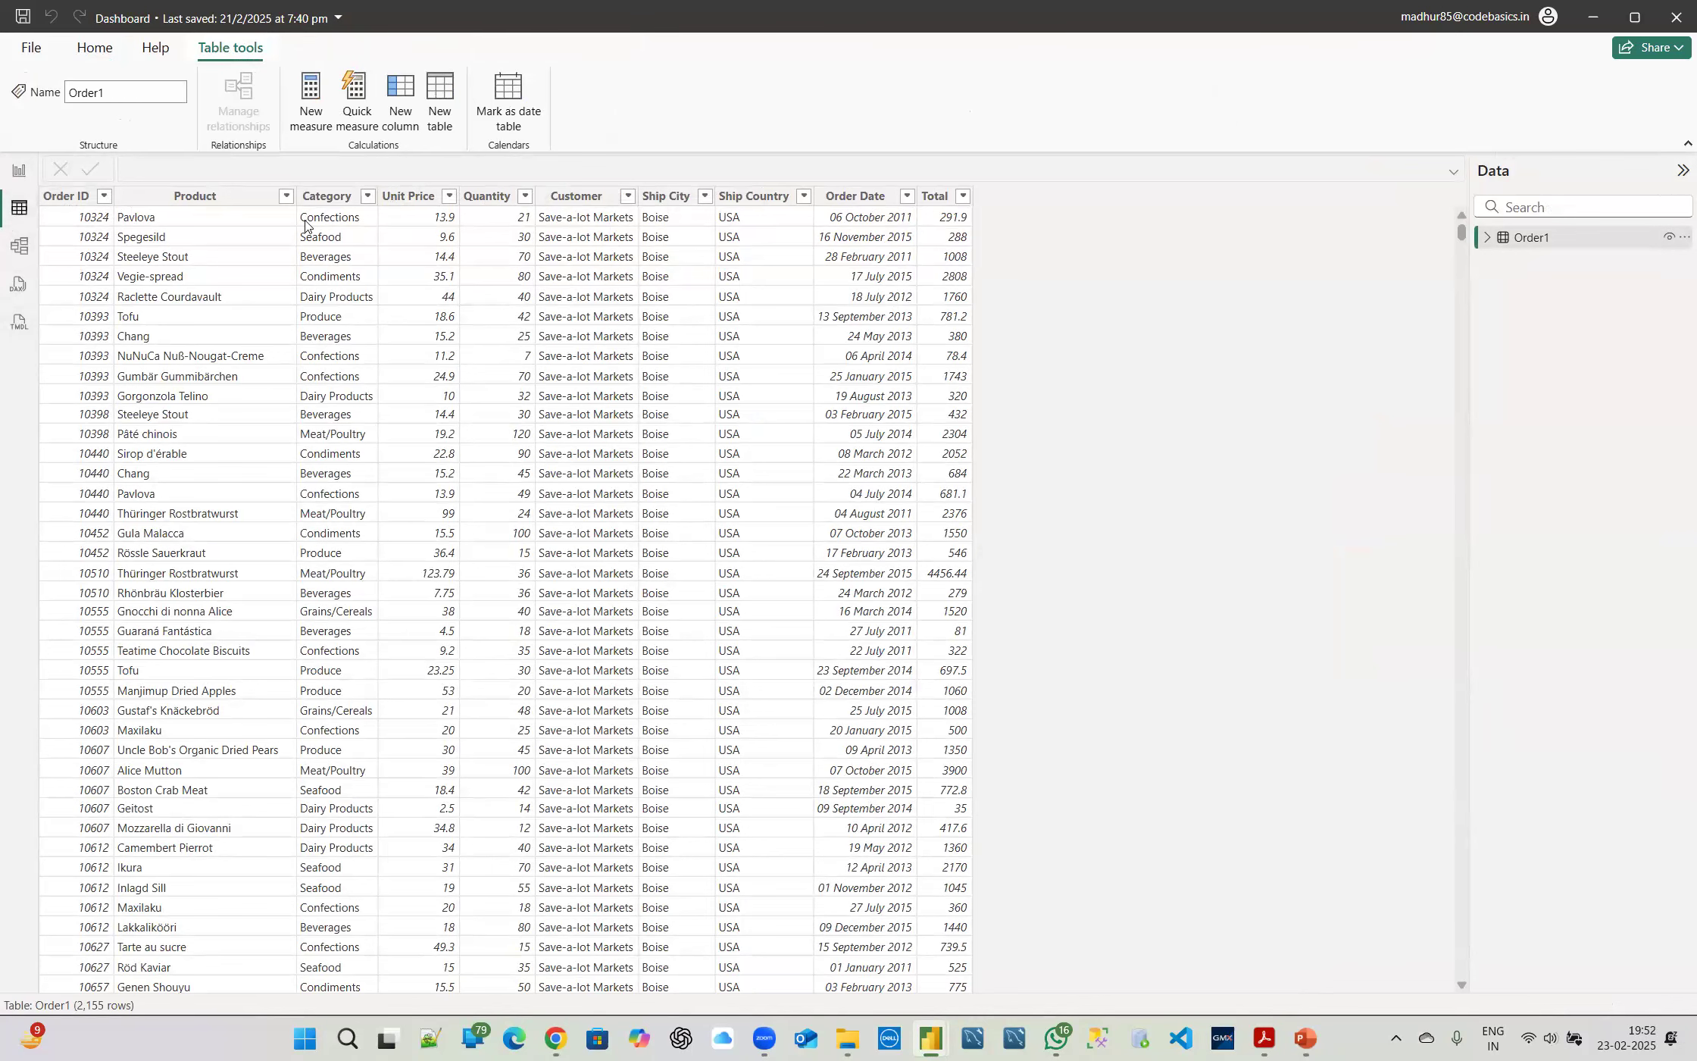
pyautogui.click(18, 248)
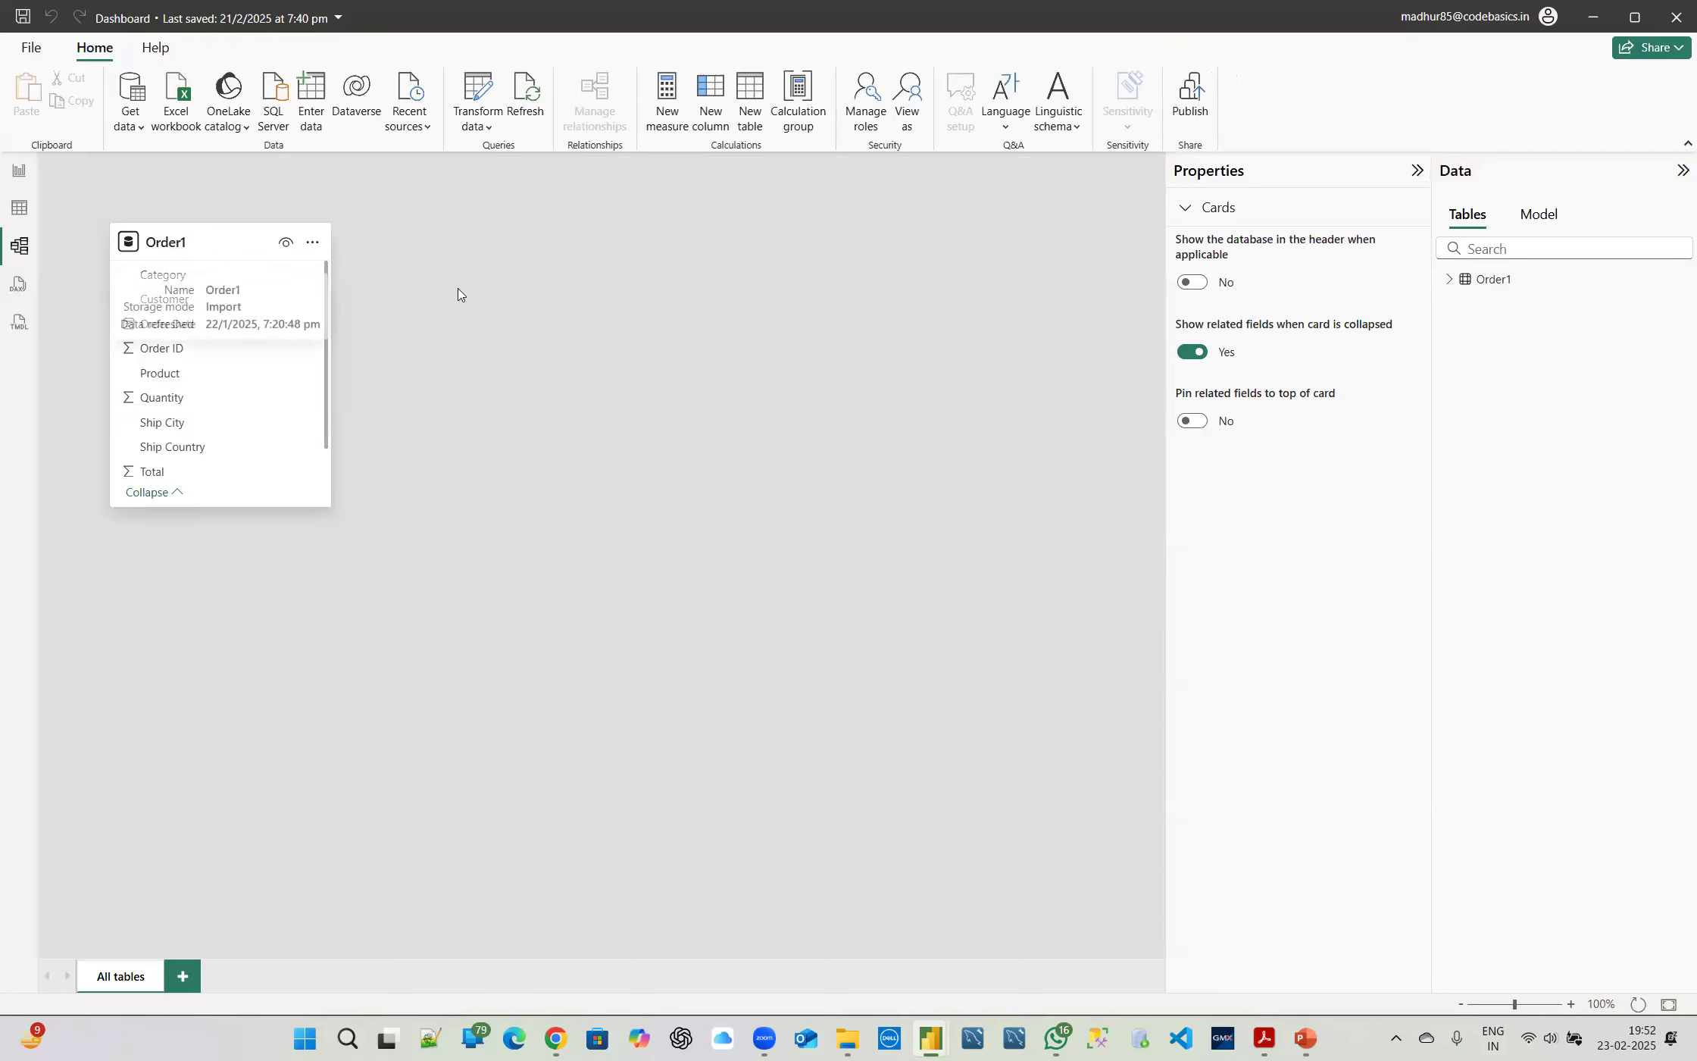
pyautogui.click(1417, 170)
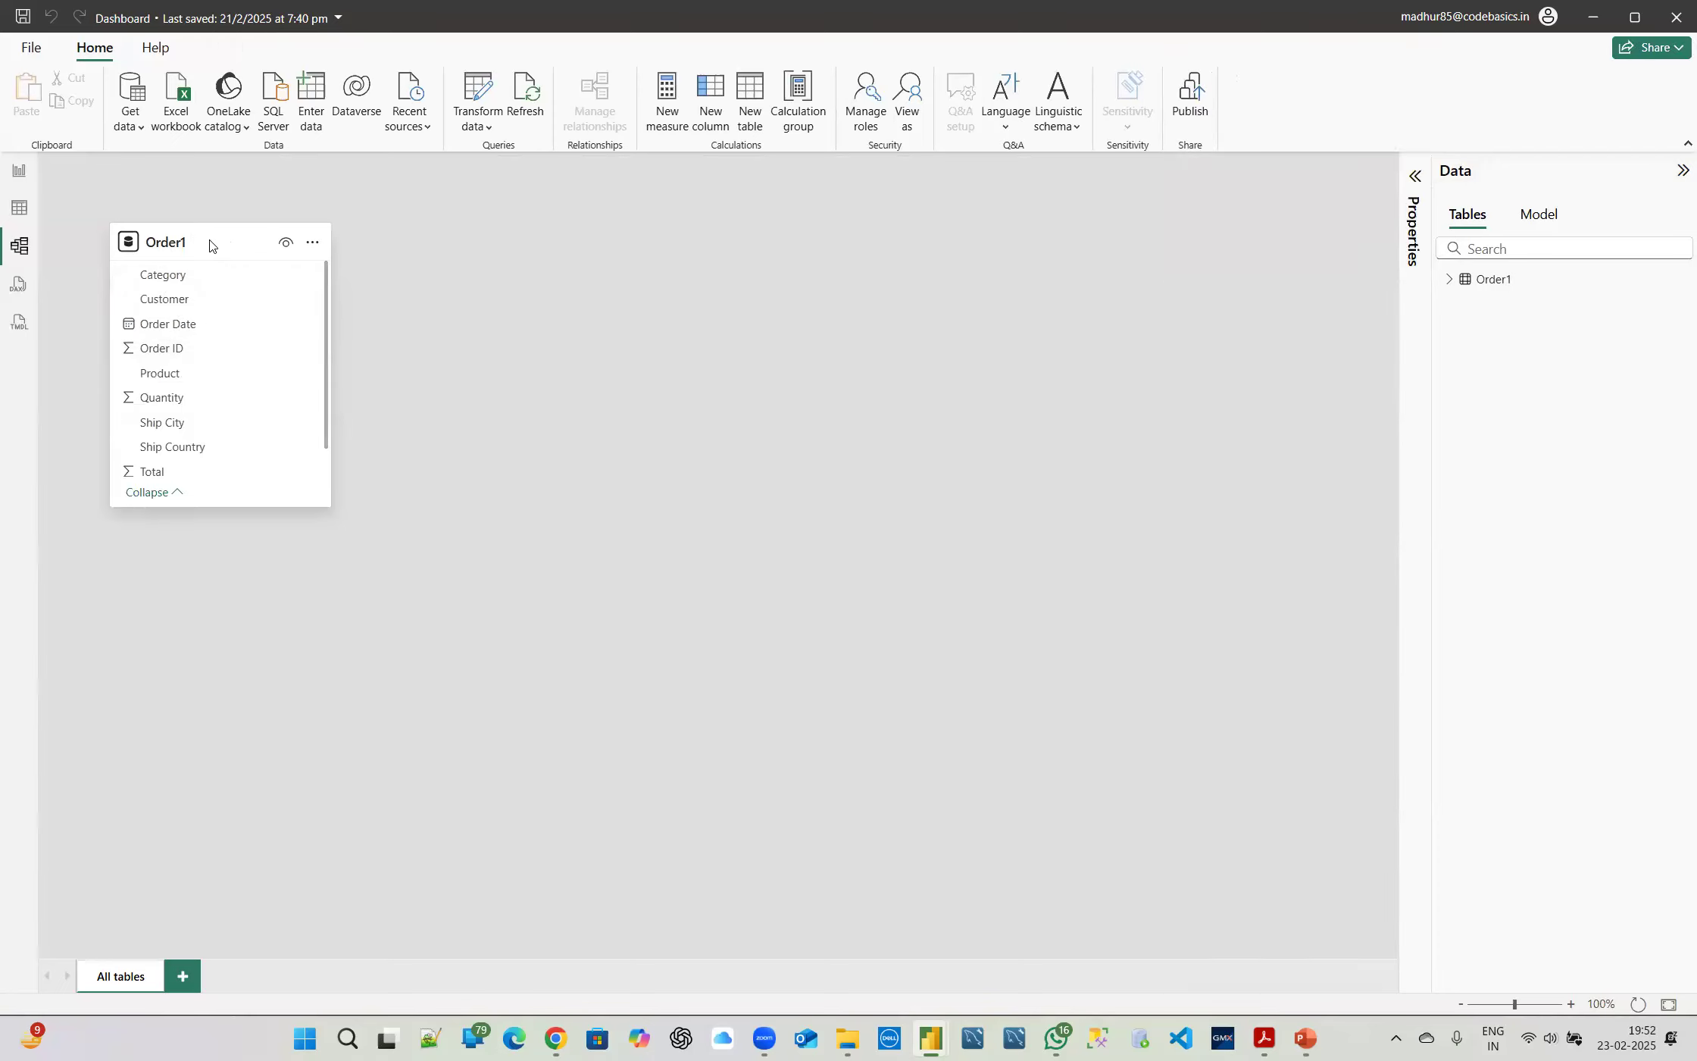
pyautogui.moveTo(265, 249); pyautogui.dragTo(313, 212)
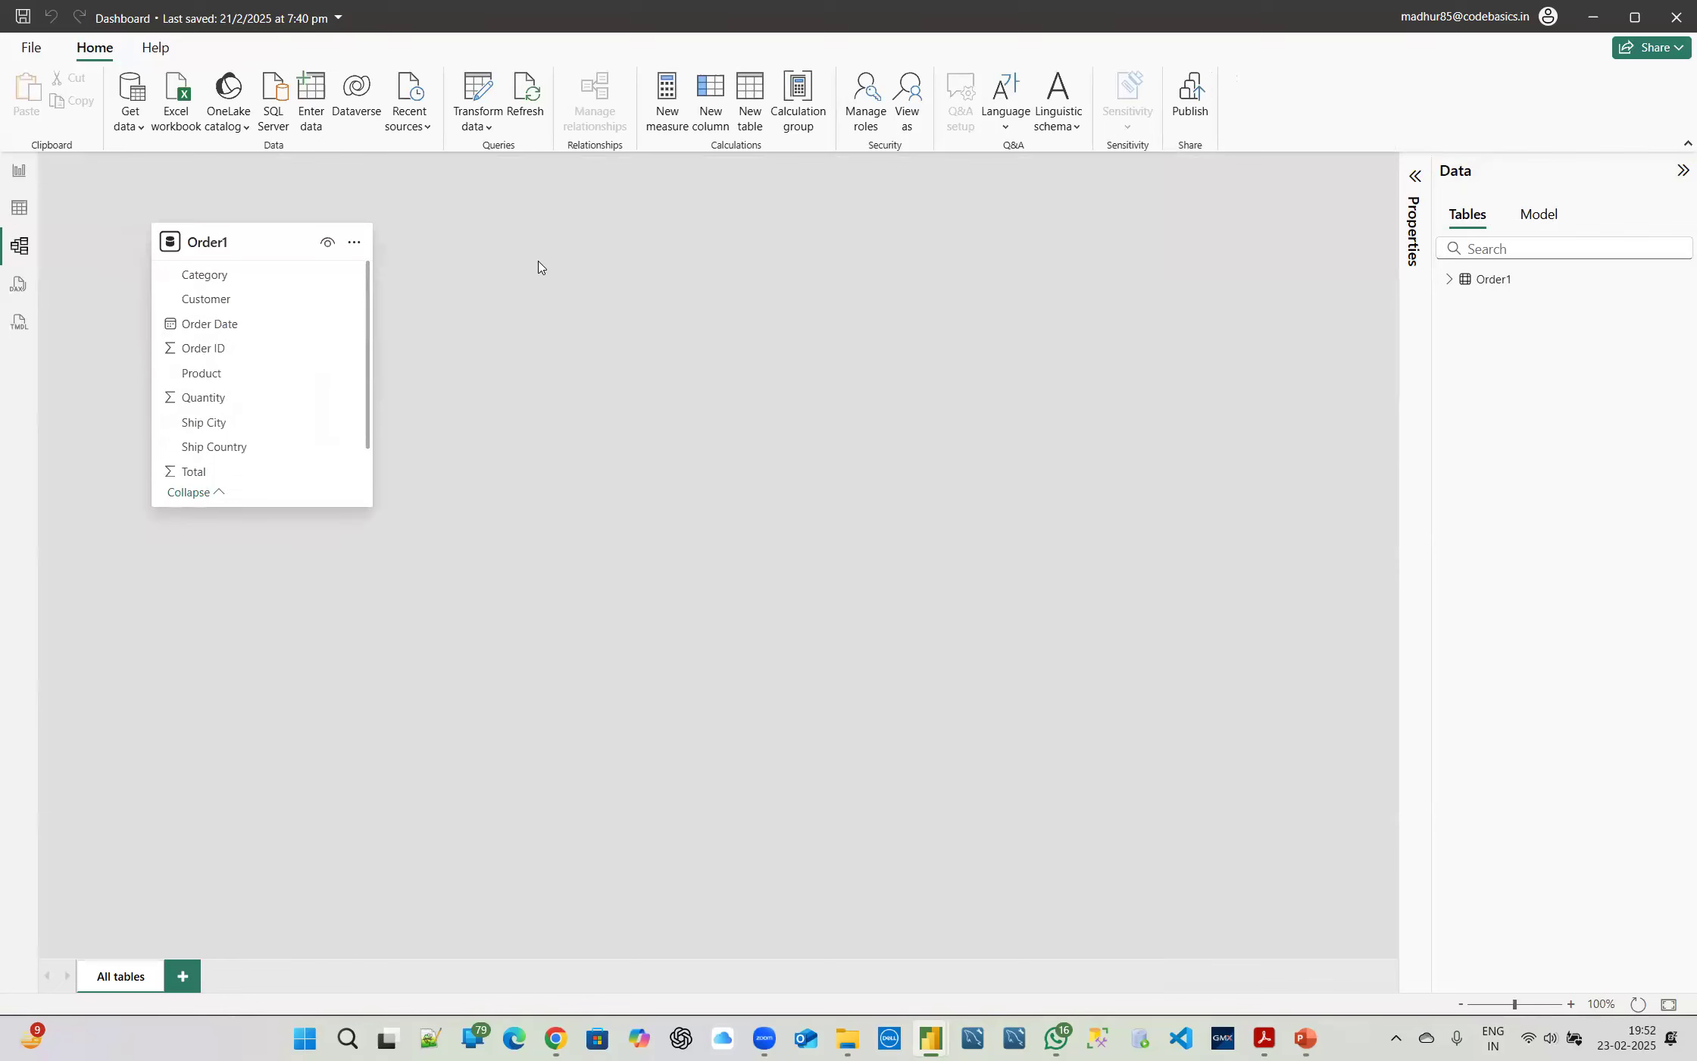
pyautogui.click(27, 173)
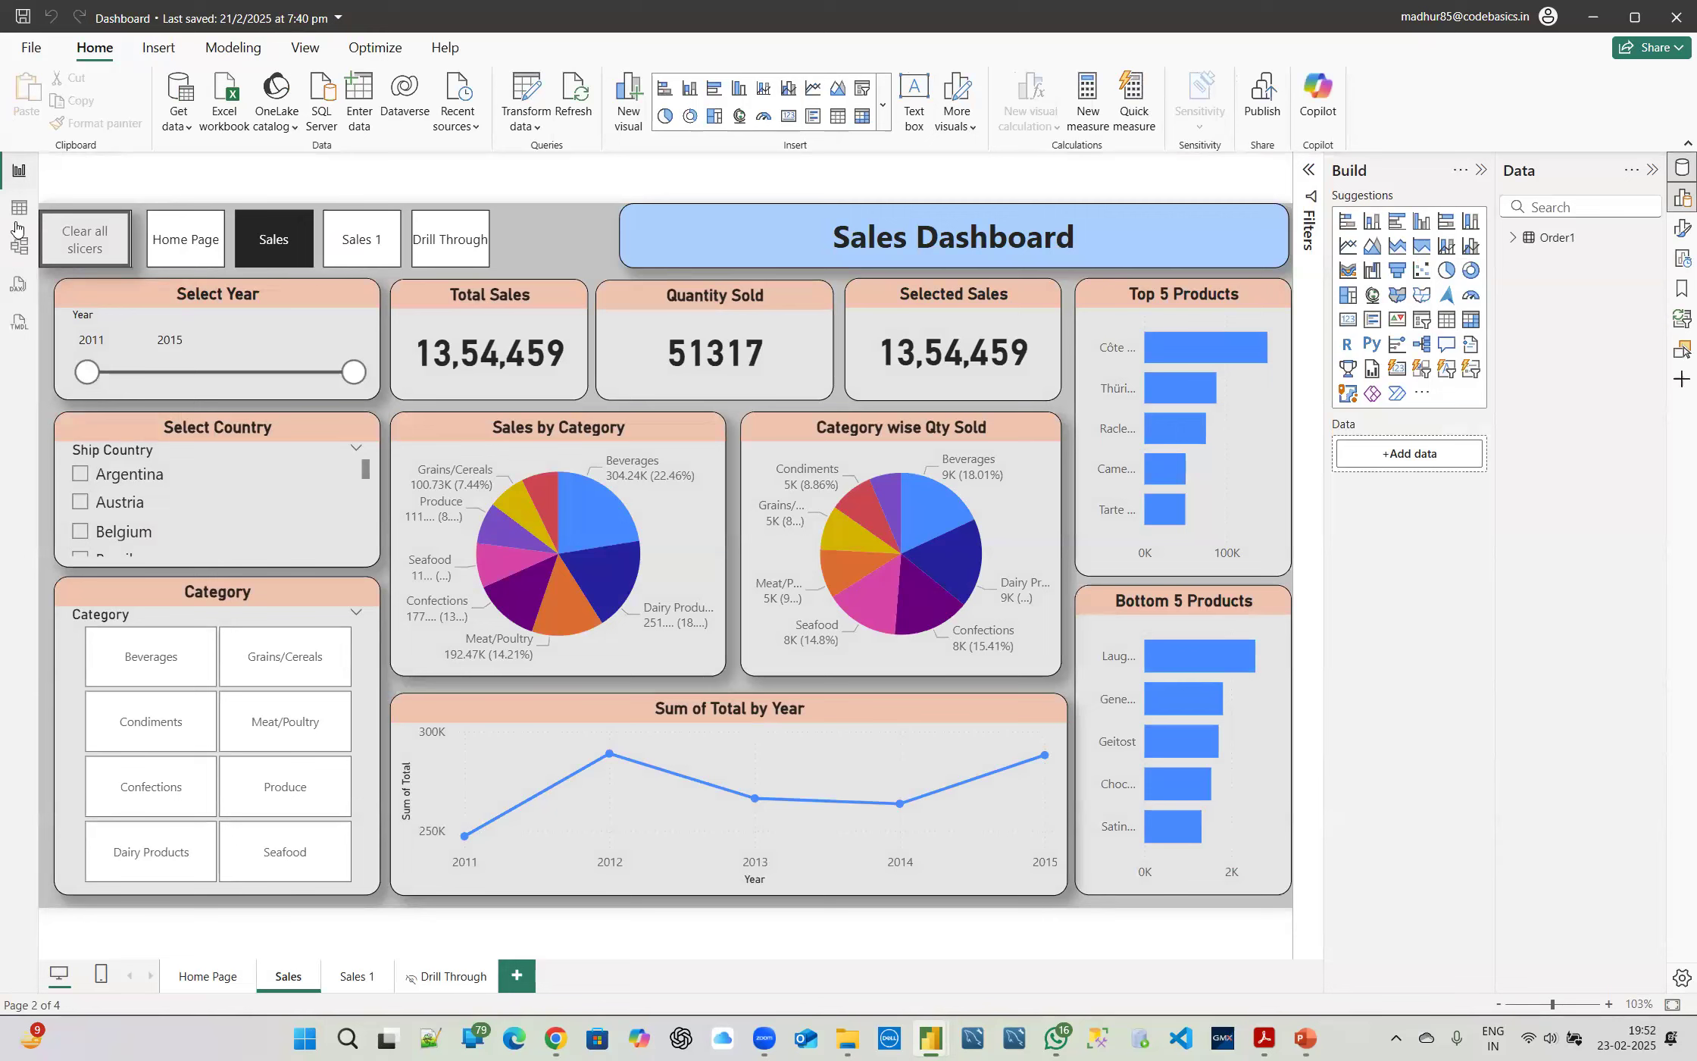
# In Power Query Editor, review Order1's Navigation, Source and Changed Type applied steps and display the column transformation commands
pyautogui.moveTo(1305, 1038)
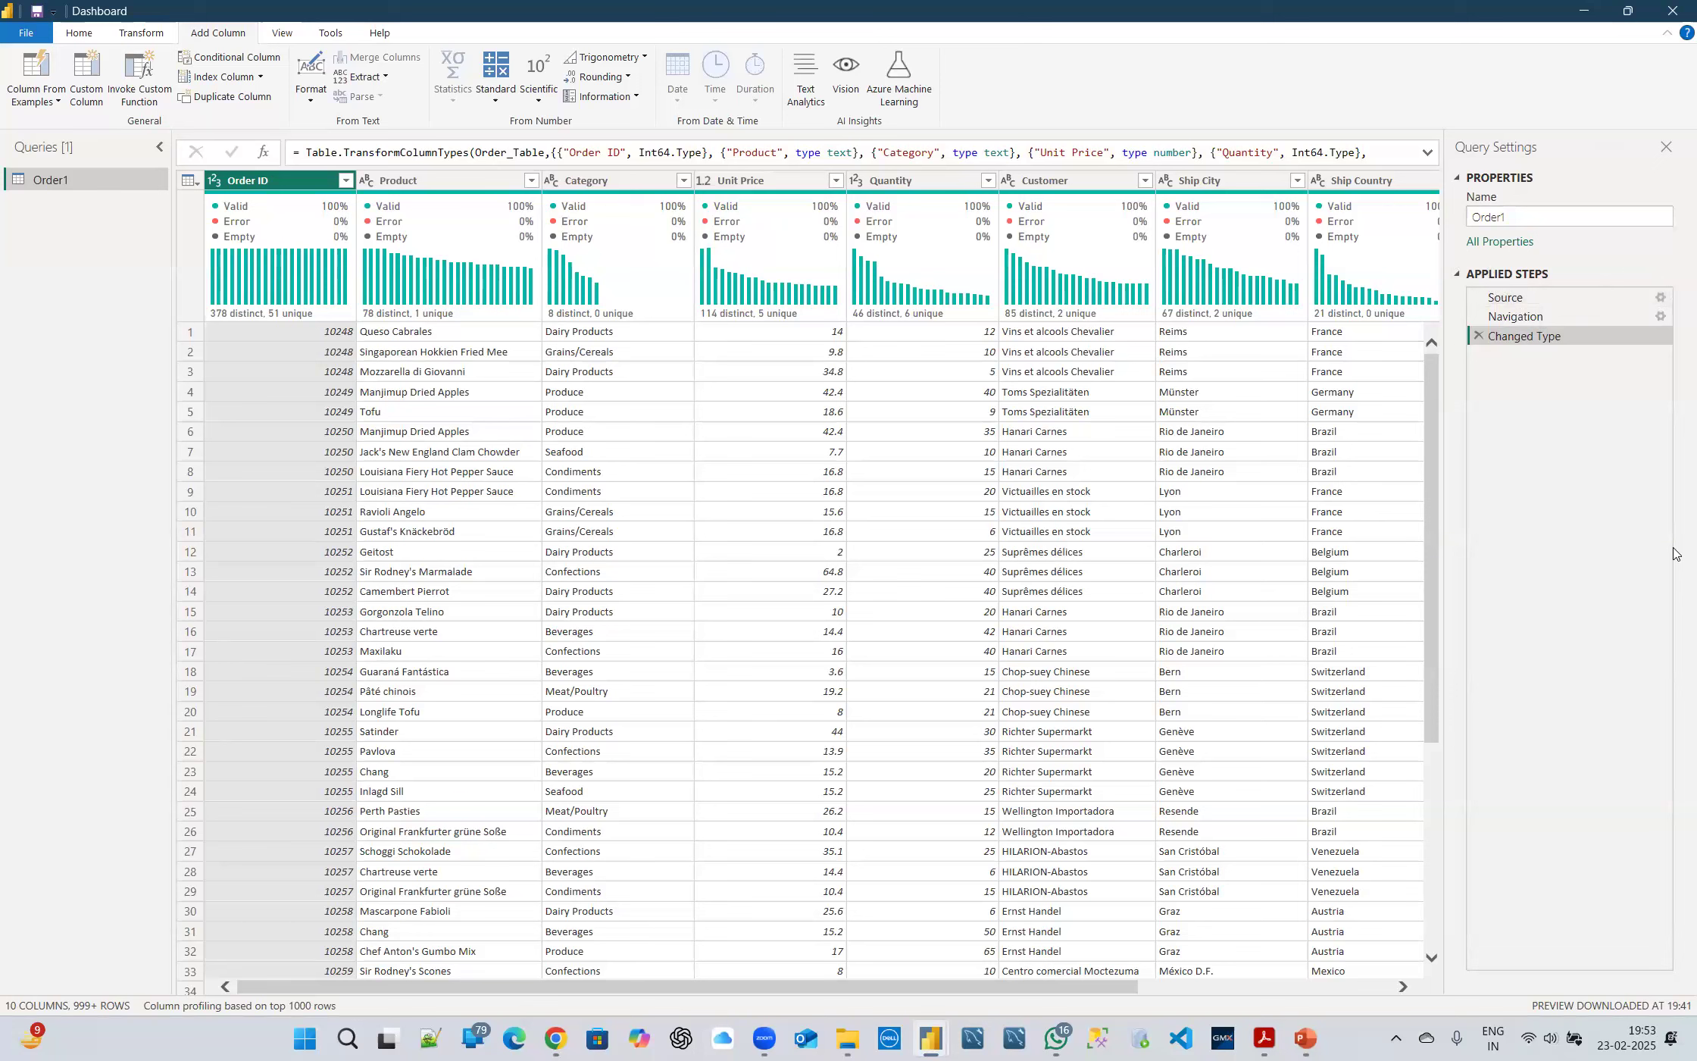
pyautogui.click(1518, 317)
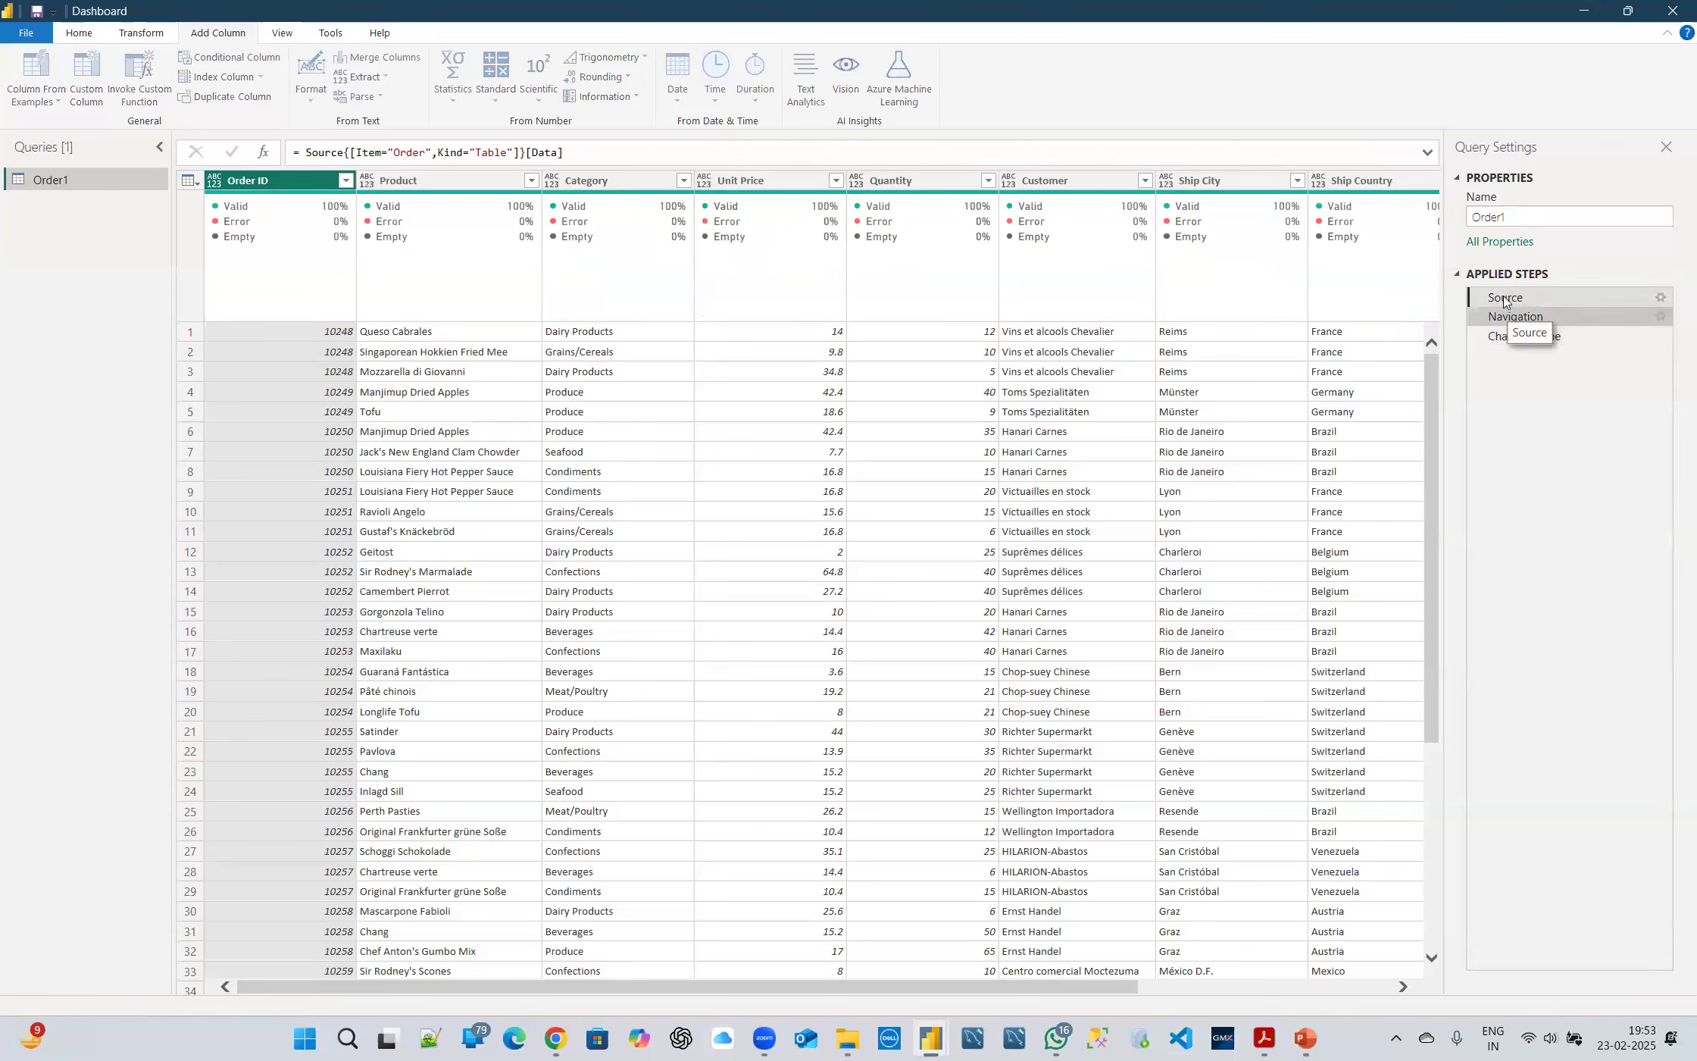
pyautogui.click(1505, 299)
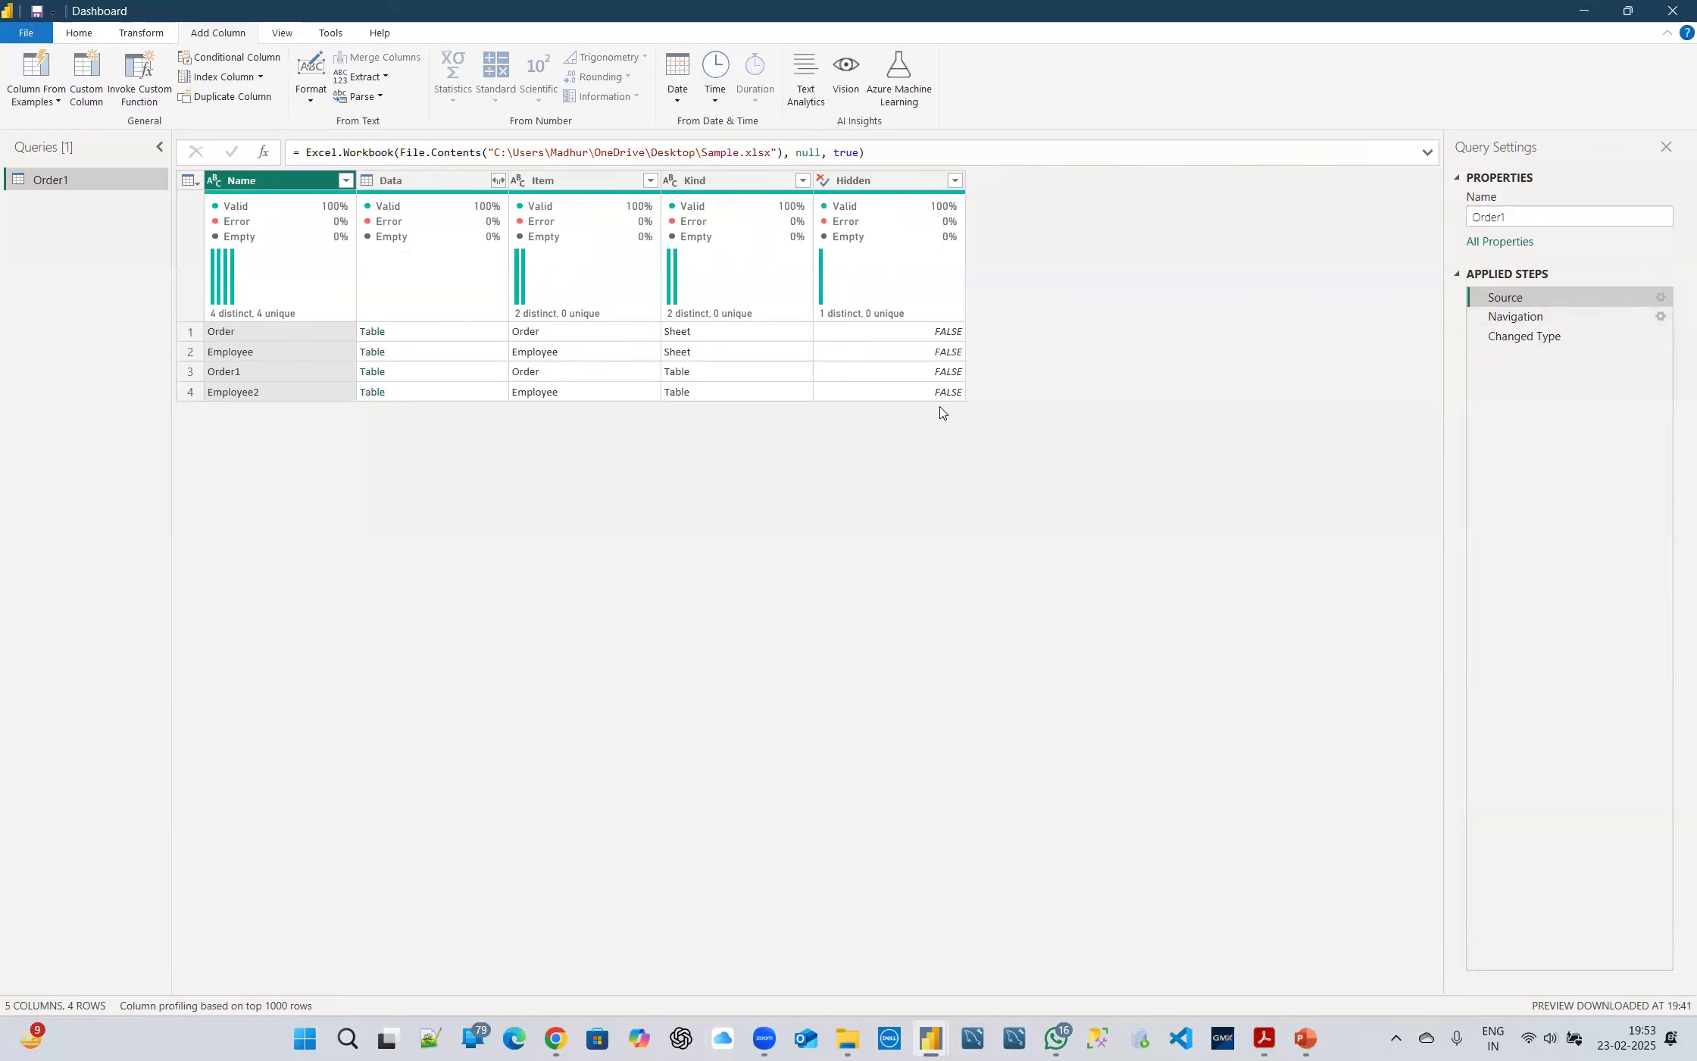
pyautogui.click(1516, 318)
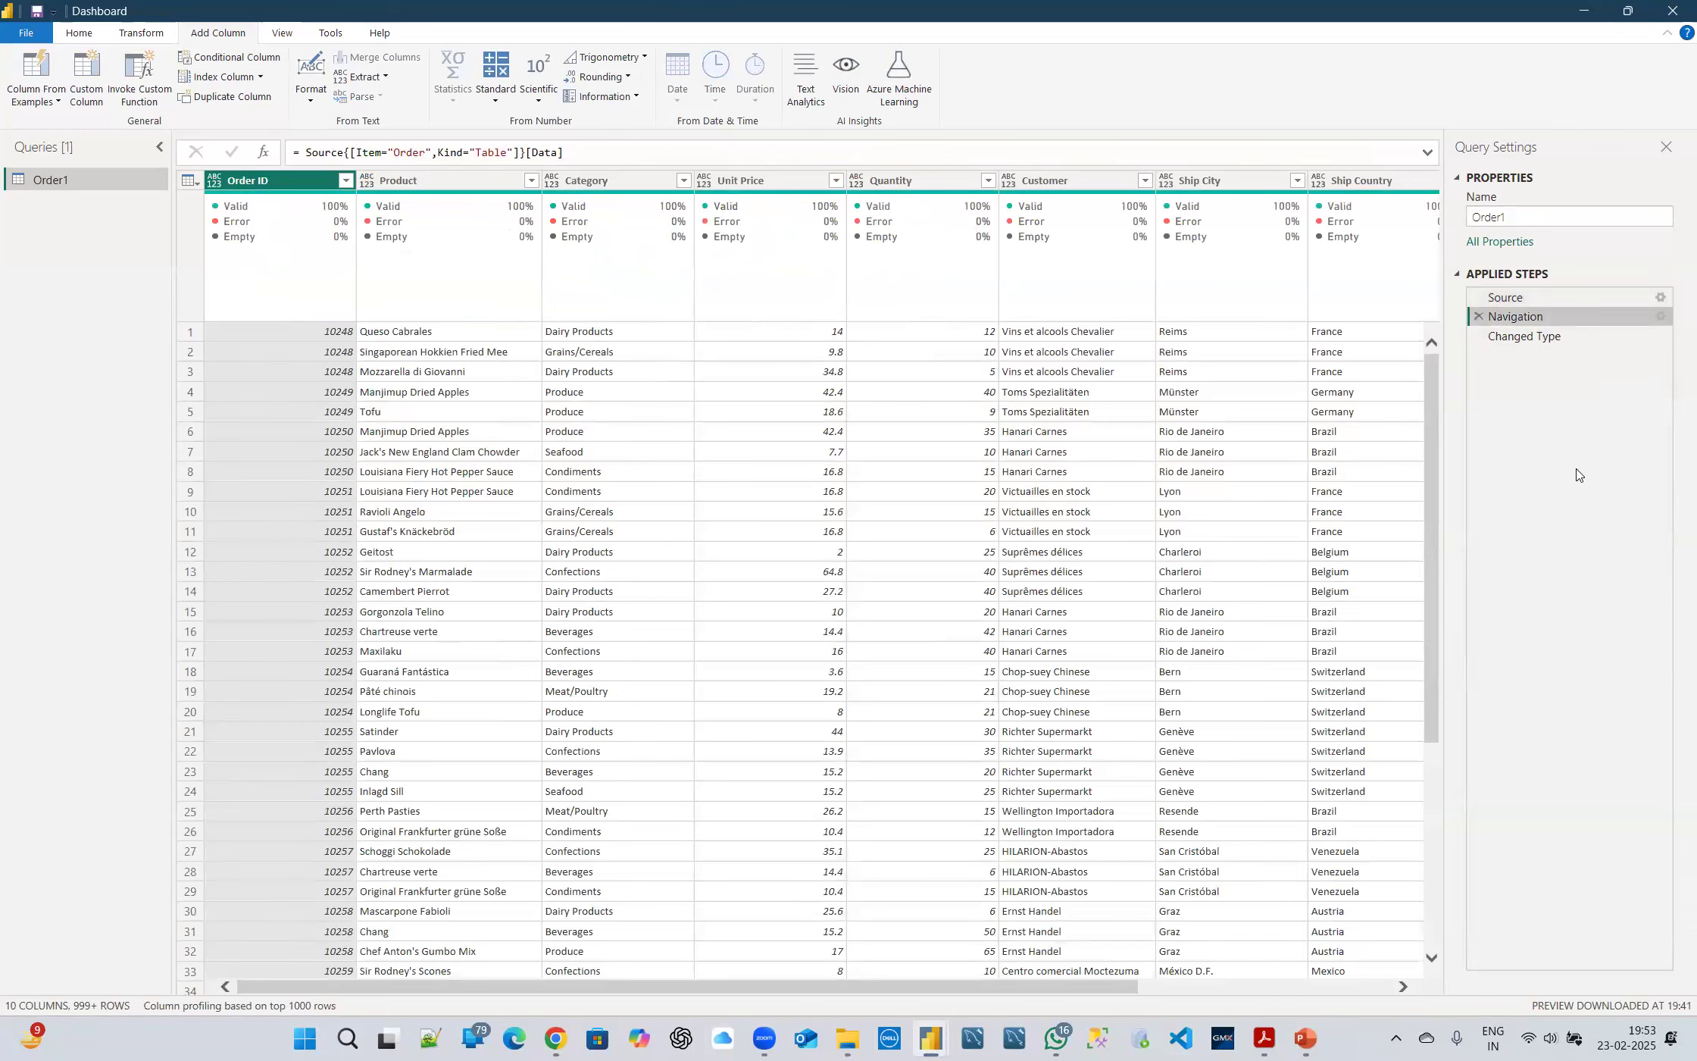
pyautogui.click(1572, 340)
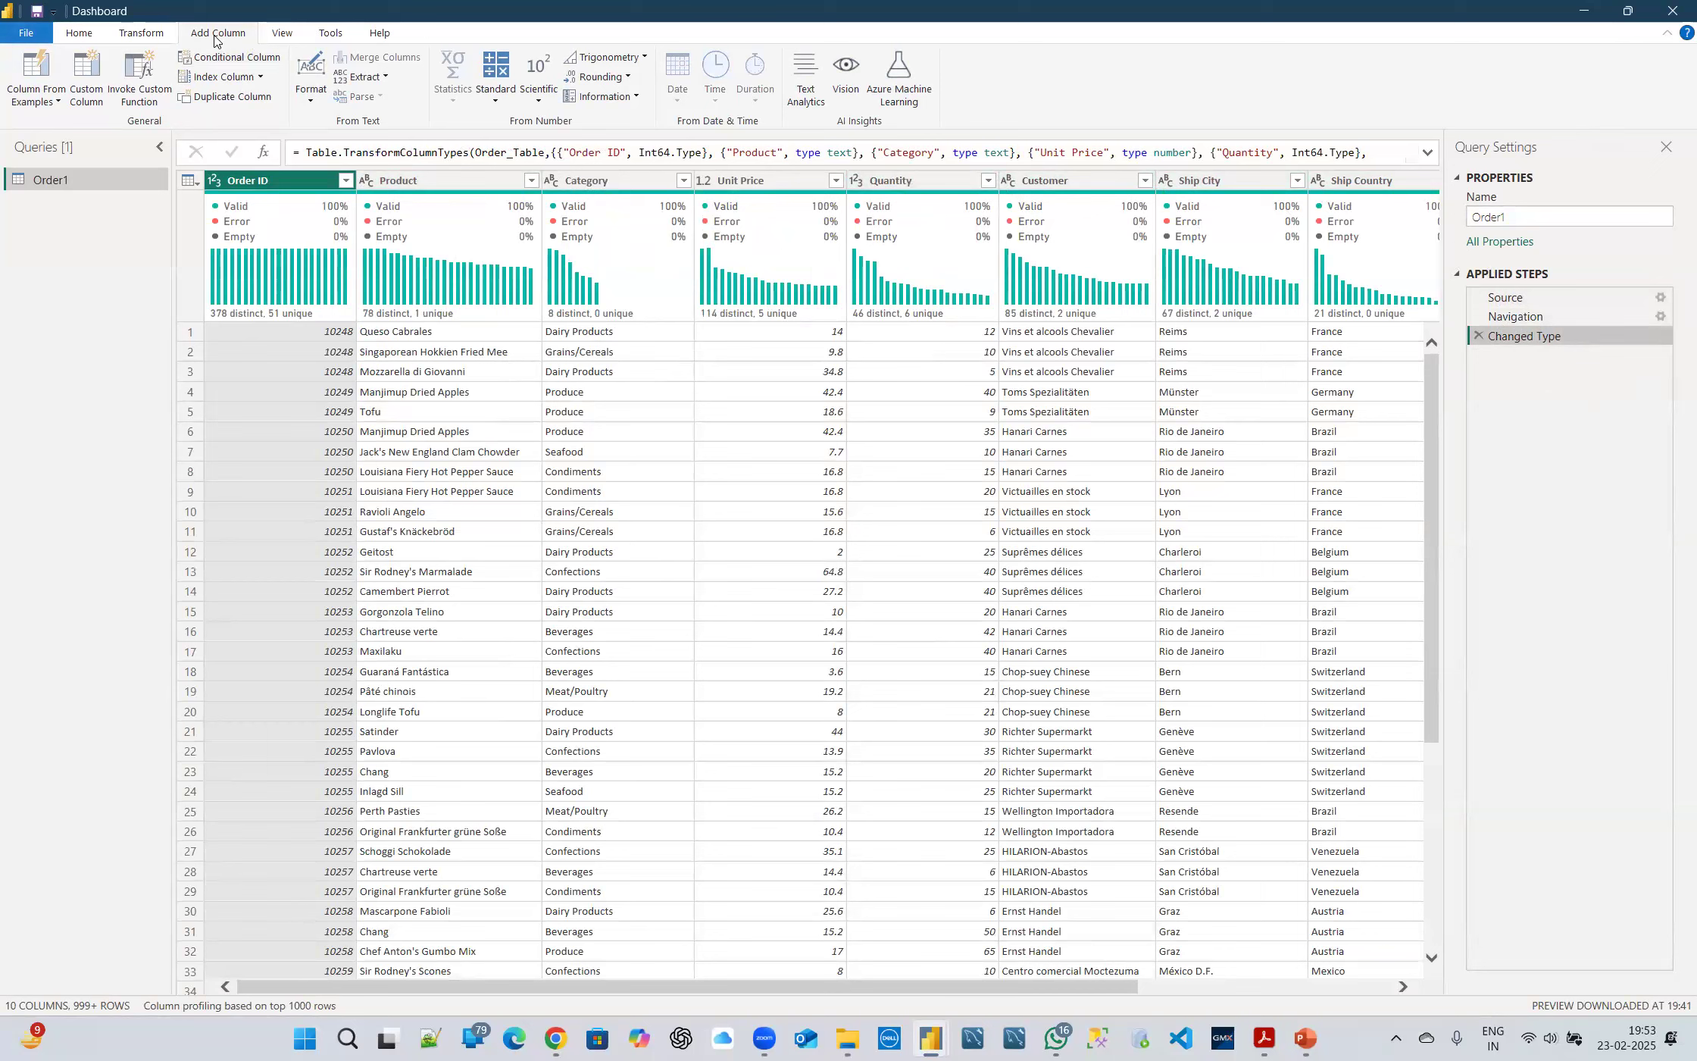
pyautogui.click(141, 34)
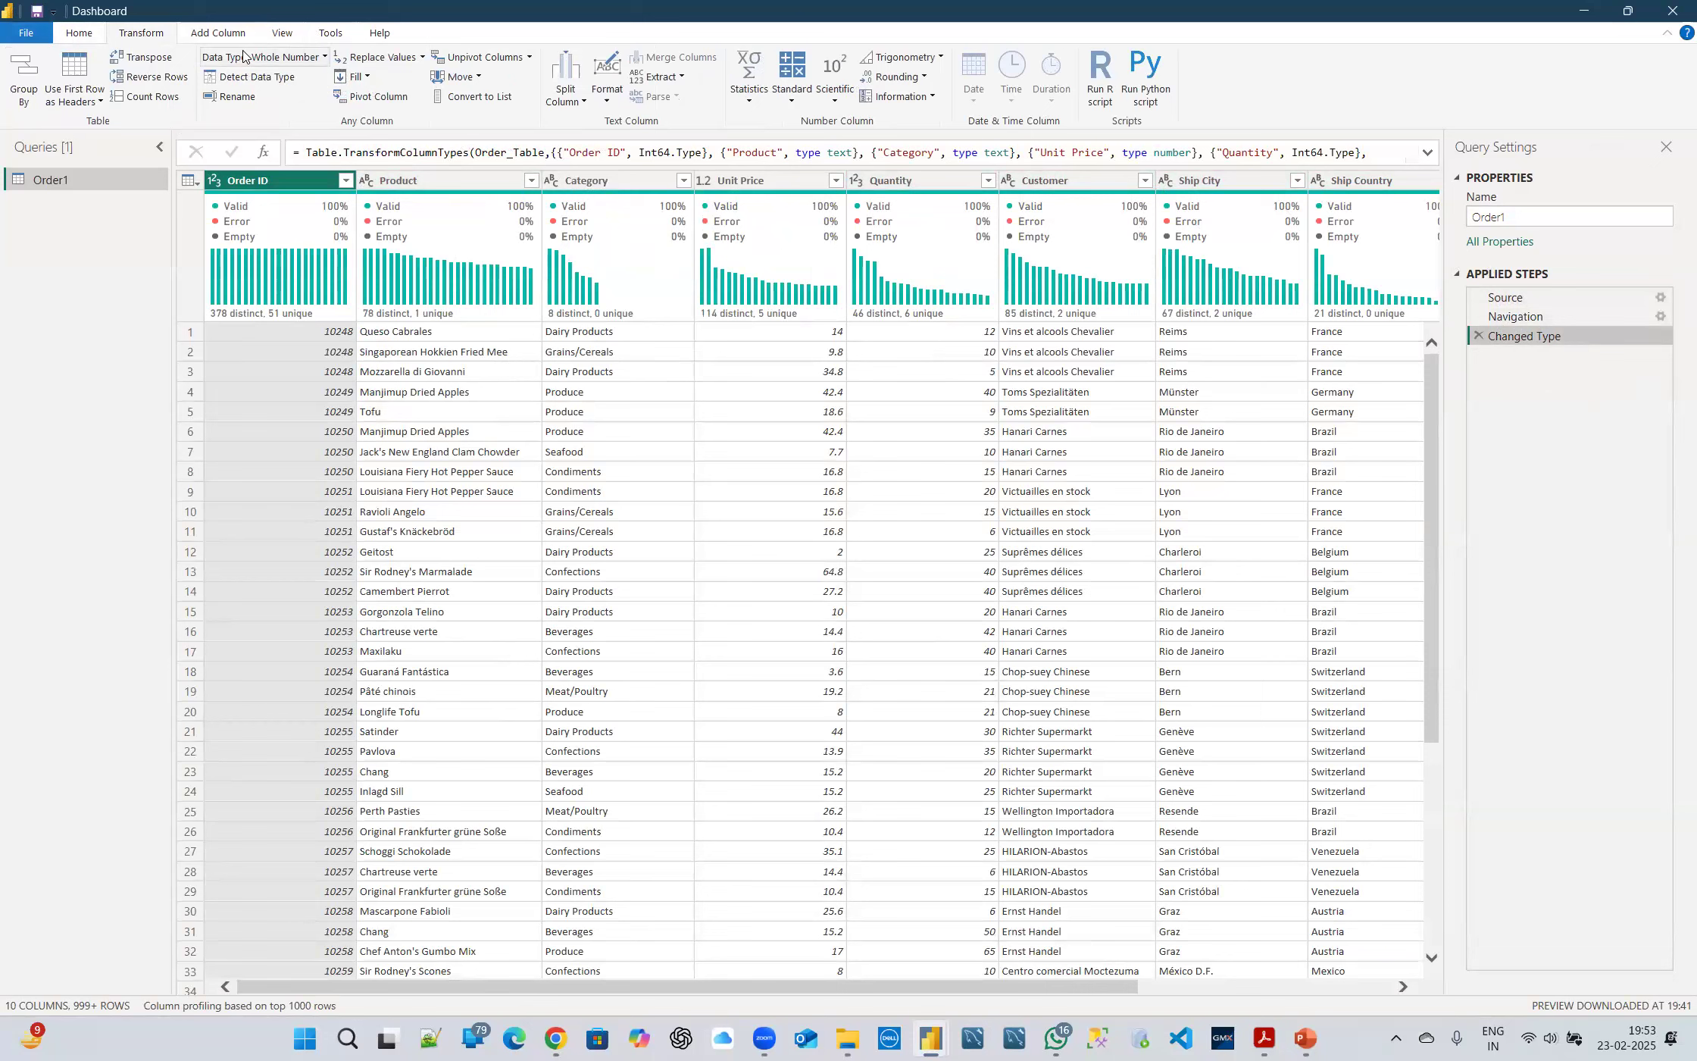
# Return to the Dashboard report, dismiss the voice-quality notification, and switch to the PB14 - Weekend PDF in Acrobat to view the Power BI syllabus
pyautogui.click(1027, 930)
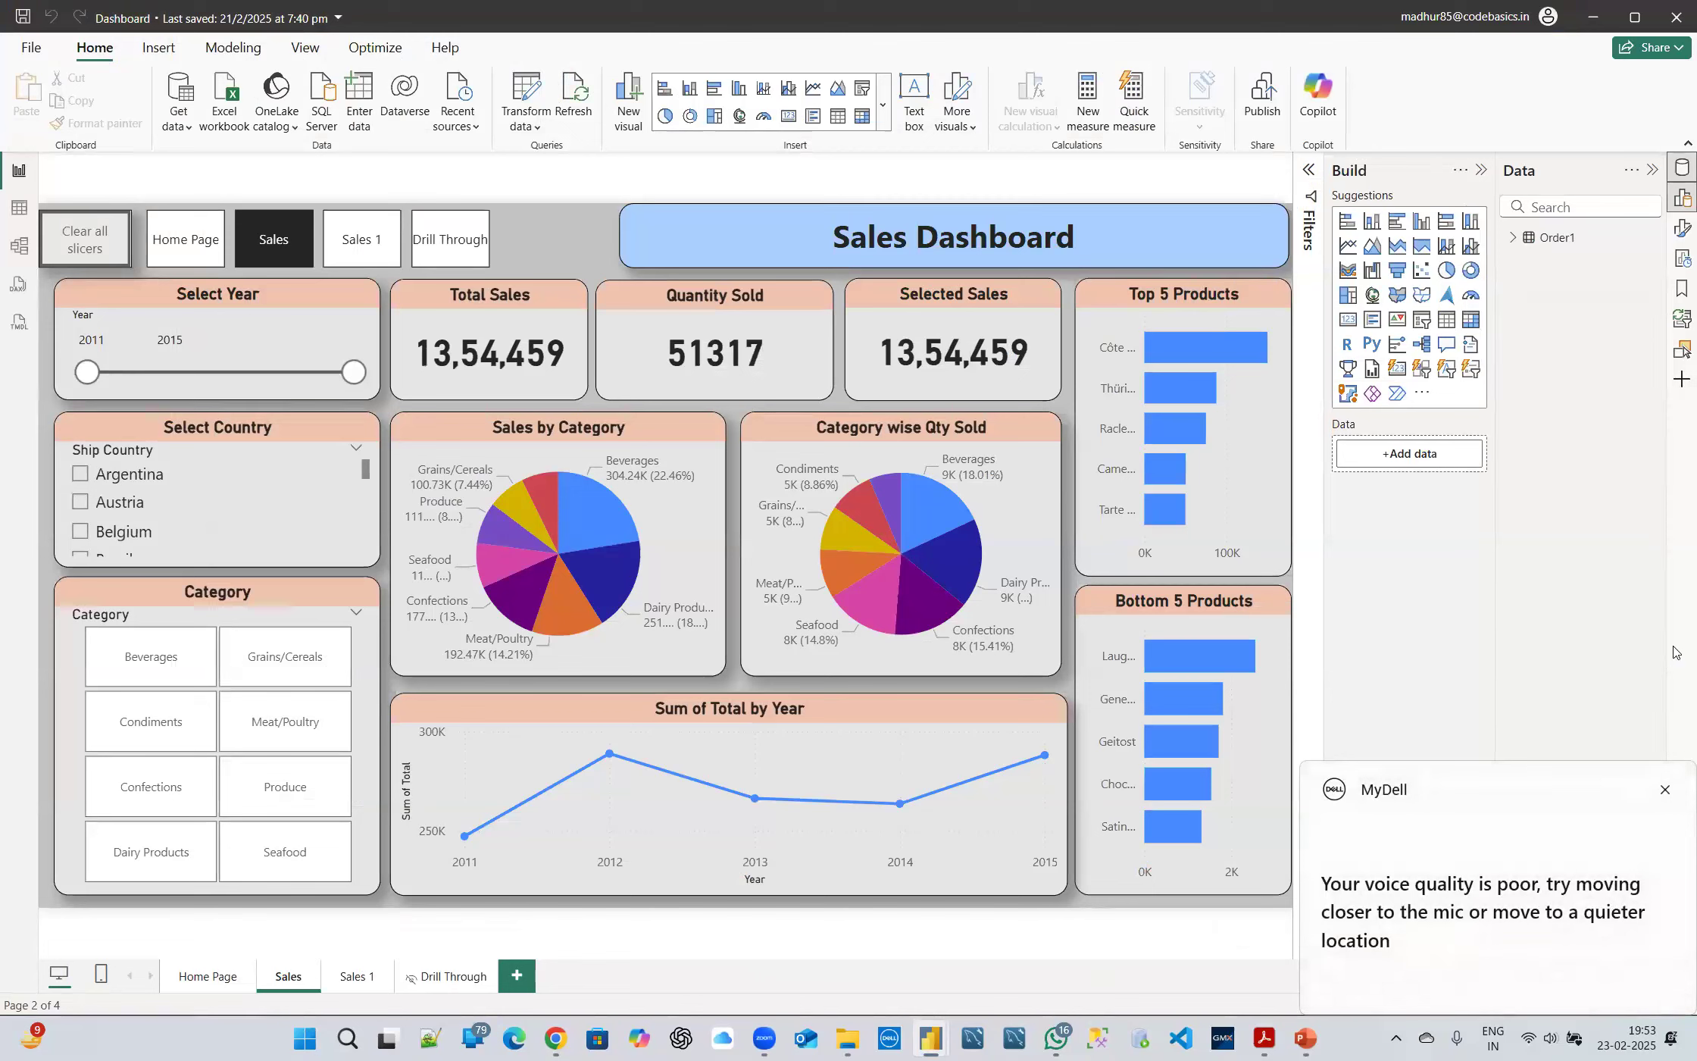
pyautogui.click(1671, 787)
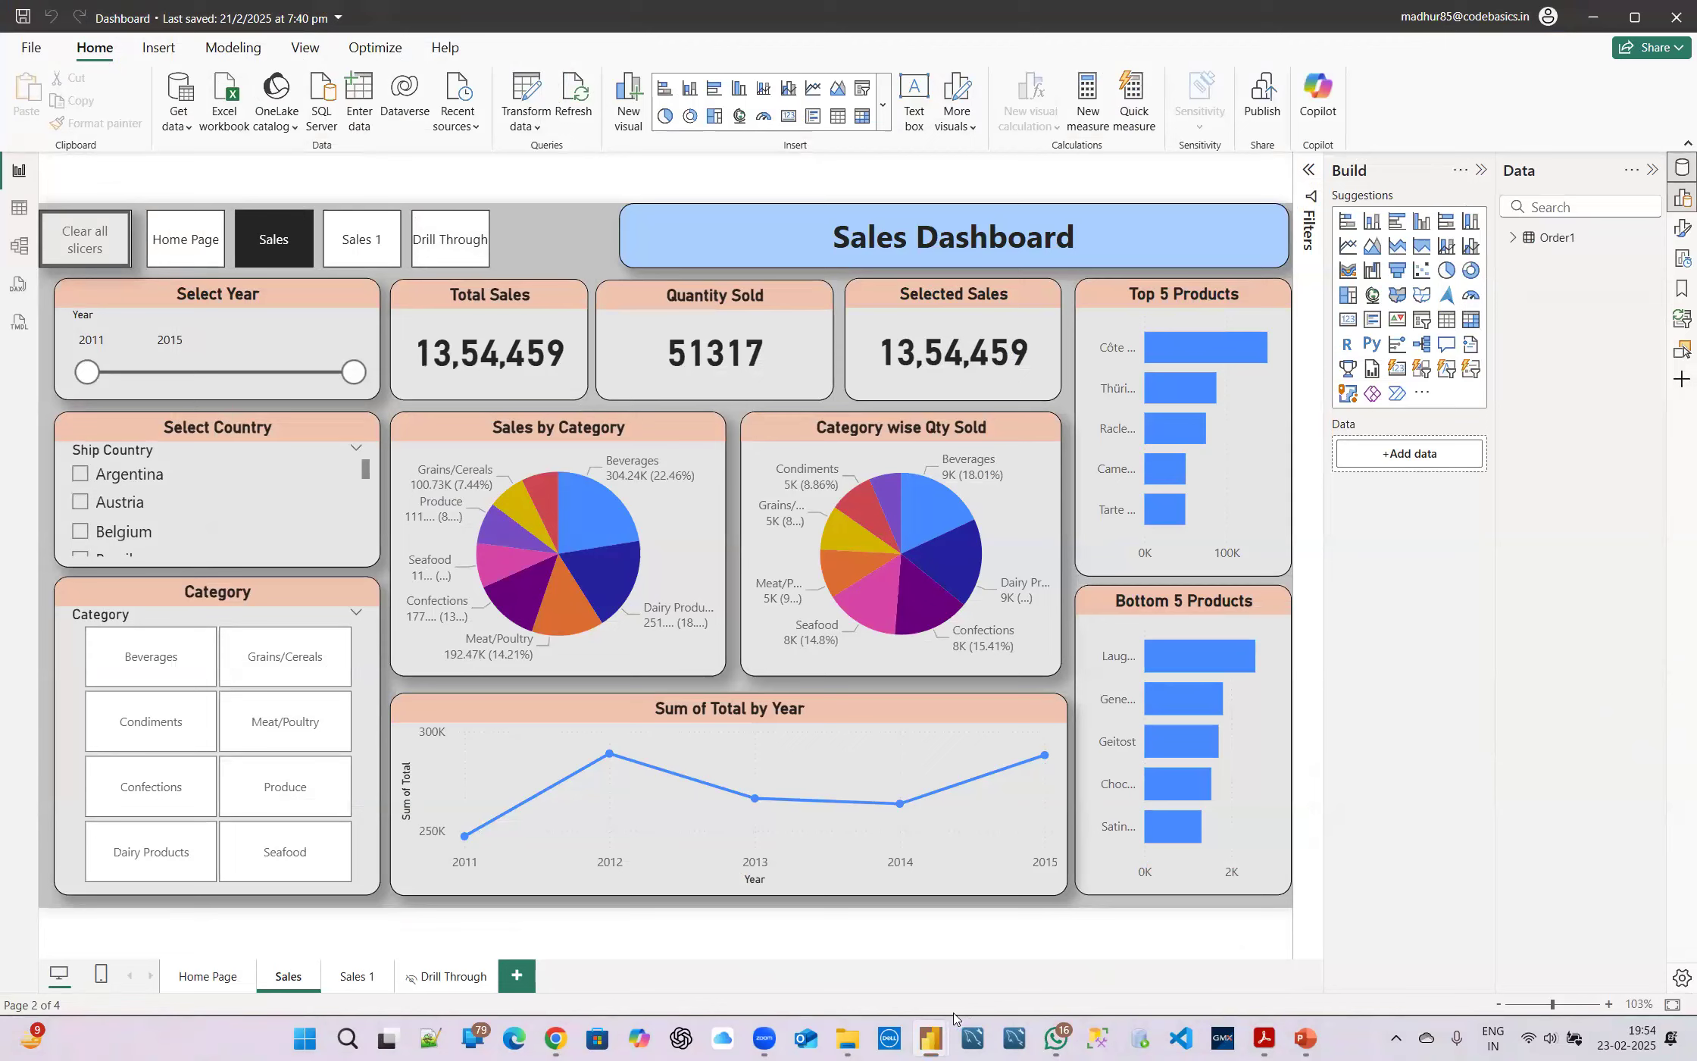
pyautogui.moveTo(954, 1018)
pyautogui.hotkey('alt', 'Tab')
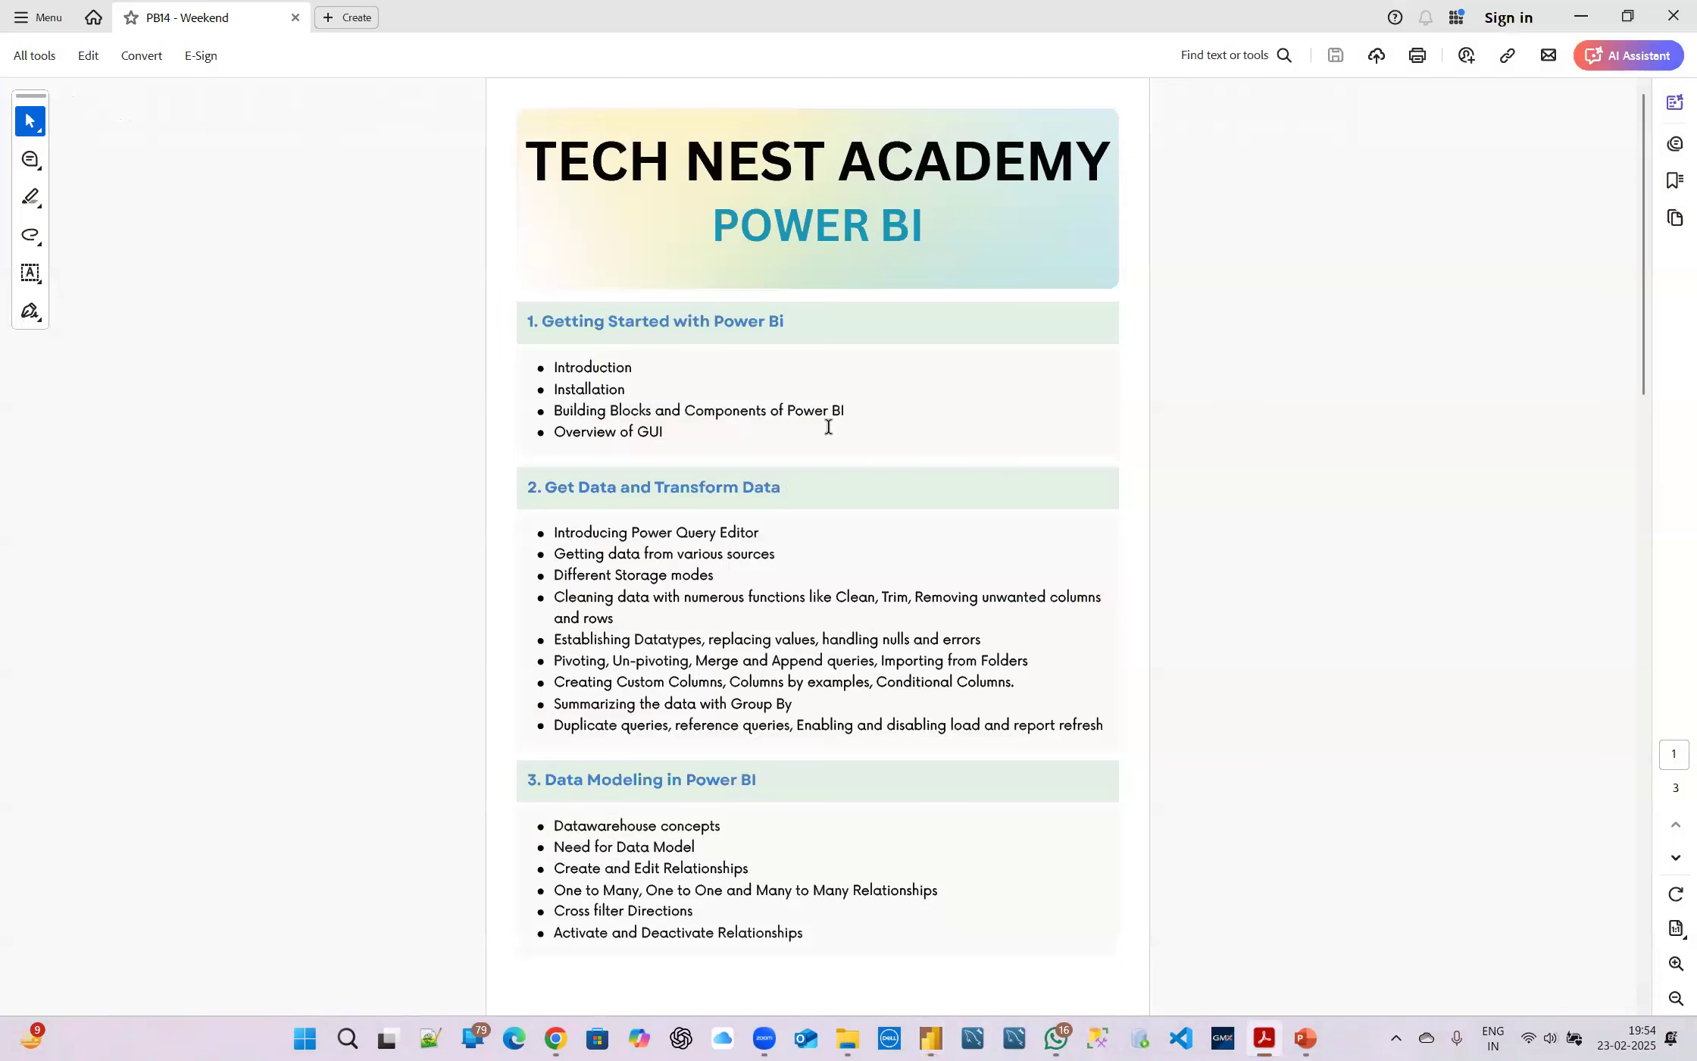
pyautogui.scroll(1, 828, 427)
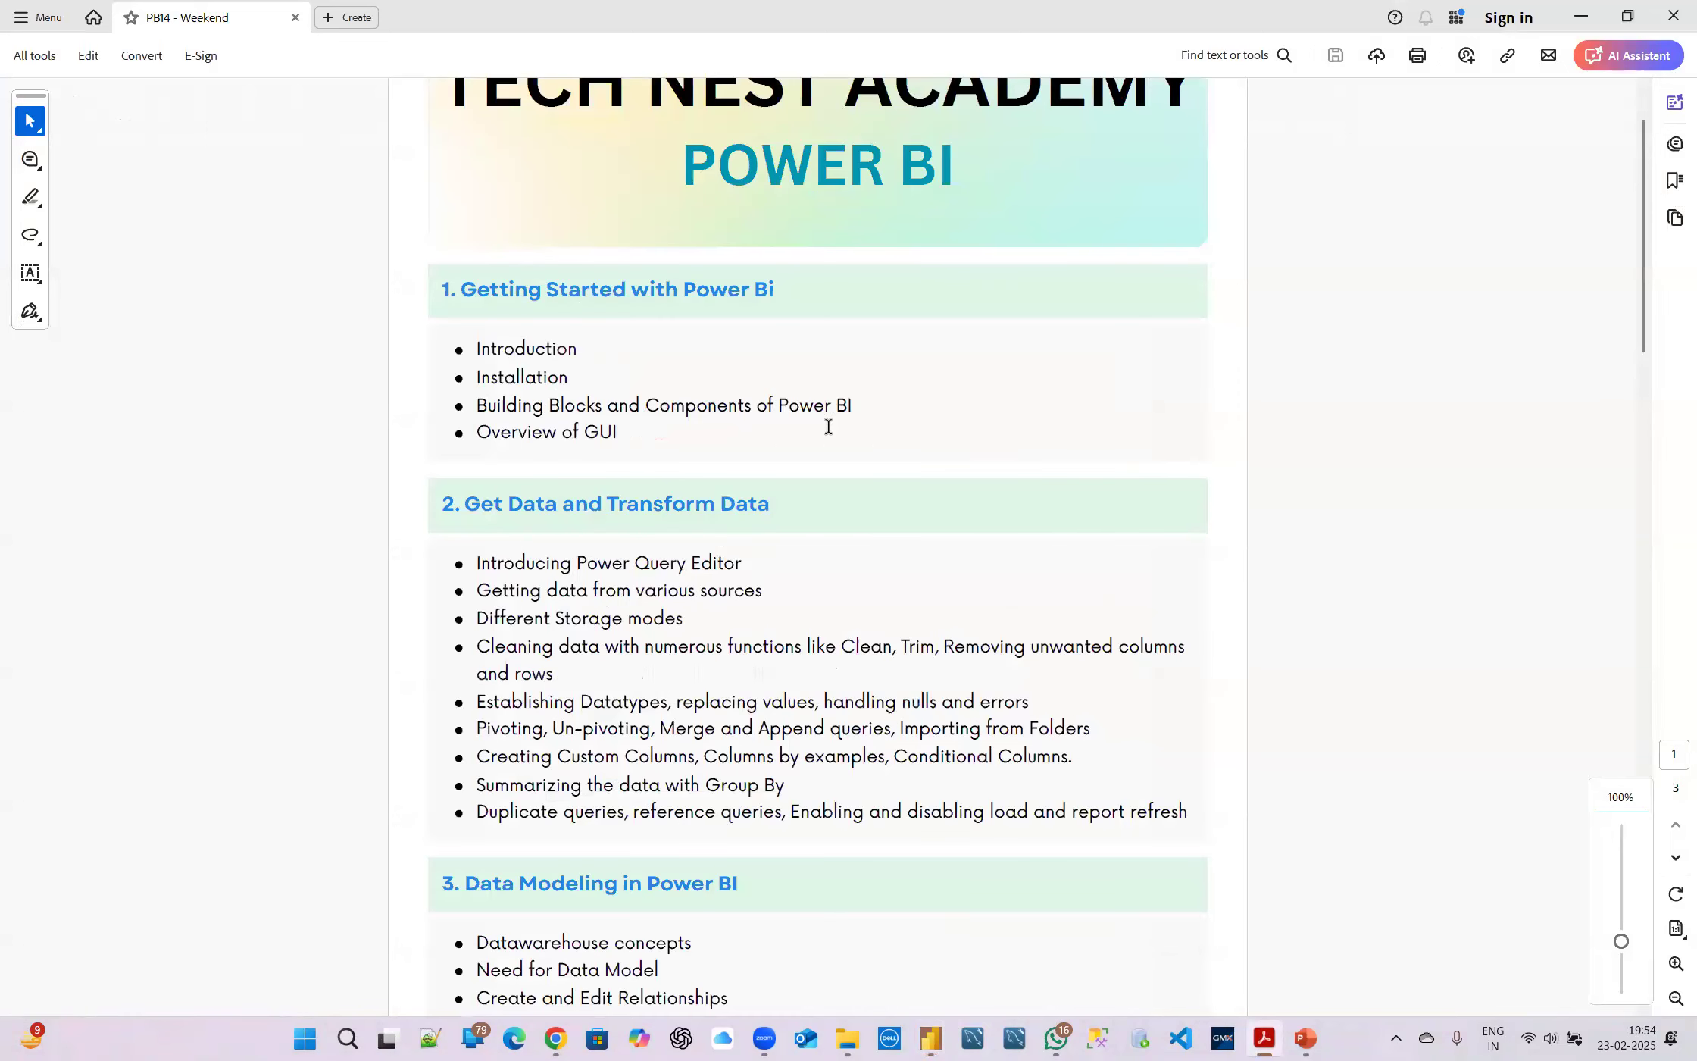